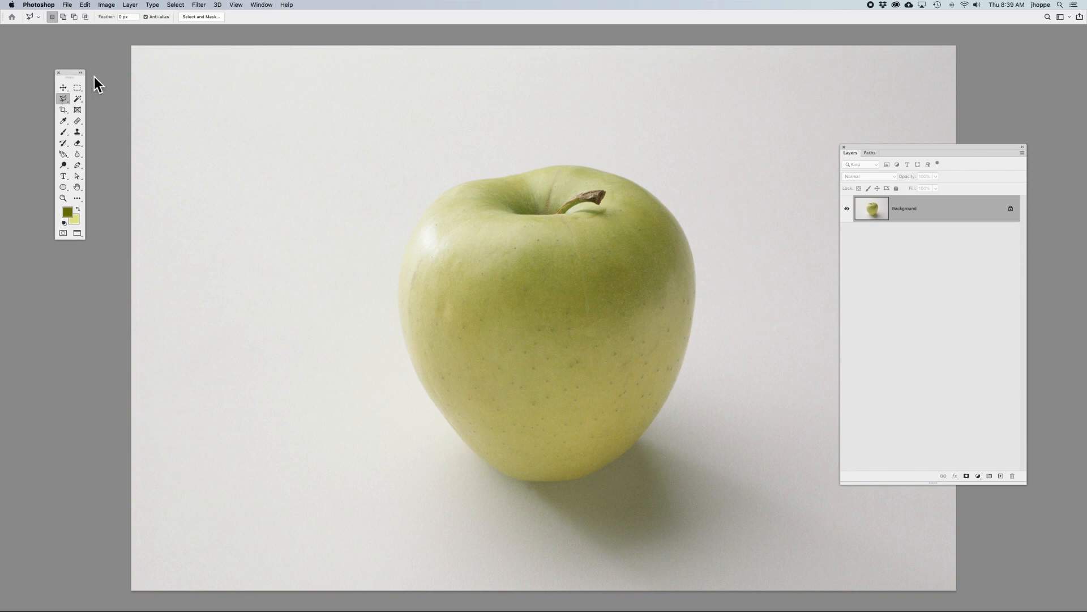
Step: Show the variants in the lasso tool group
left_click(192, 144)
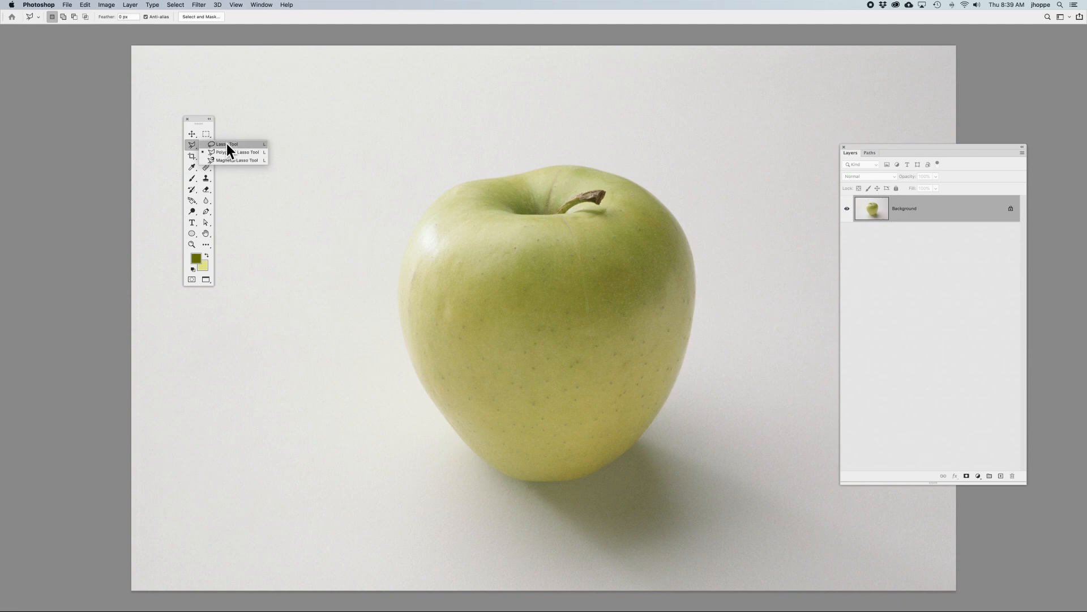
left_click(193, 145)
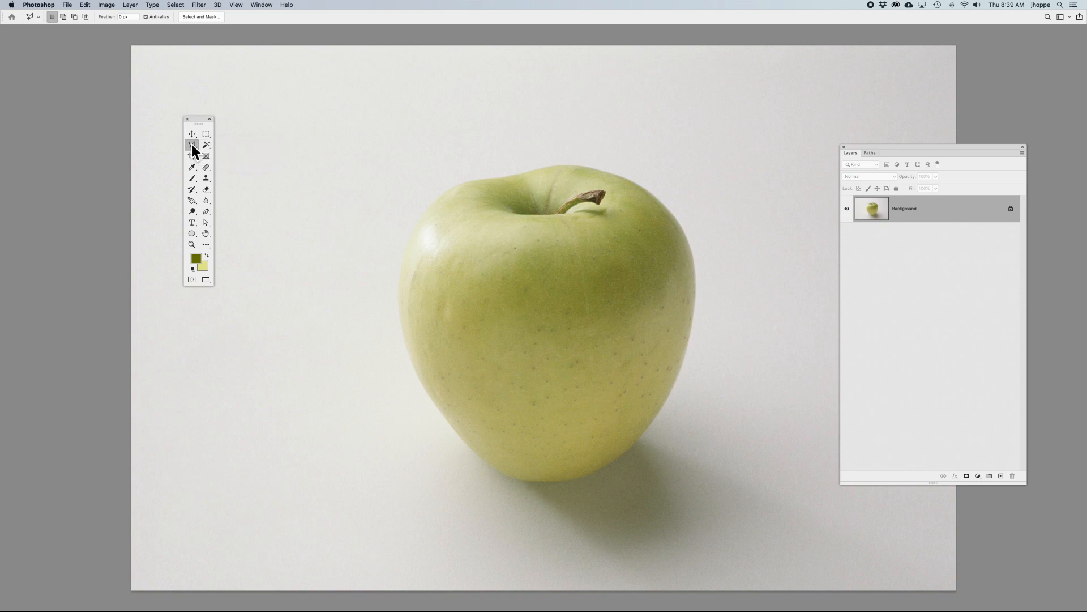
left_click(192, 145)
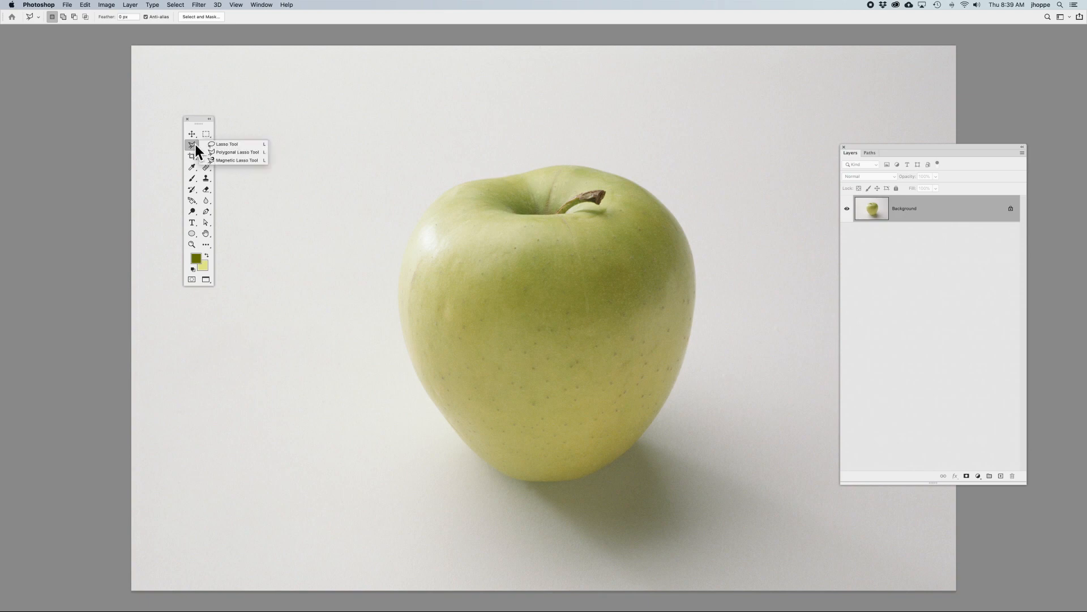
left_click(194, 144)
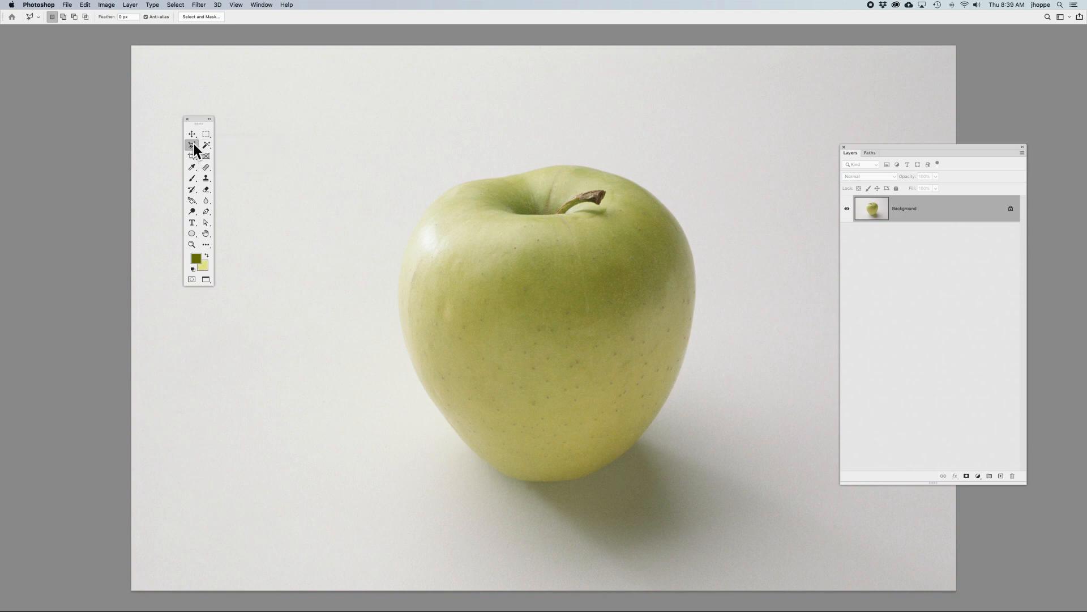
Step: View the tool groups in the Customize Toolbar dialog and close it with the toolbar layout as it is
left_click(208, 244)
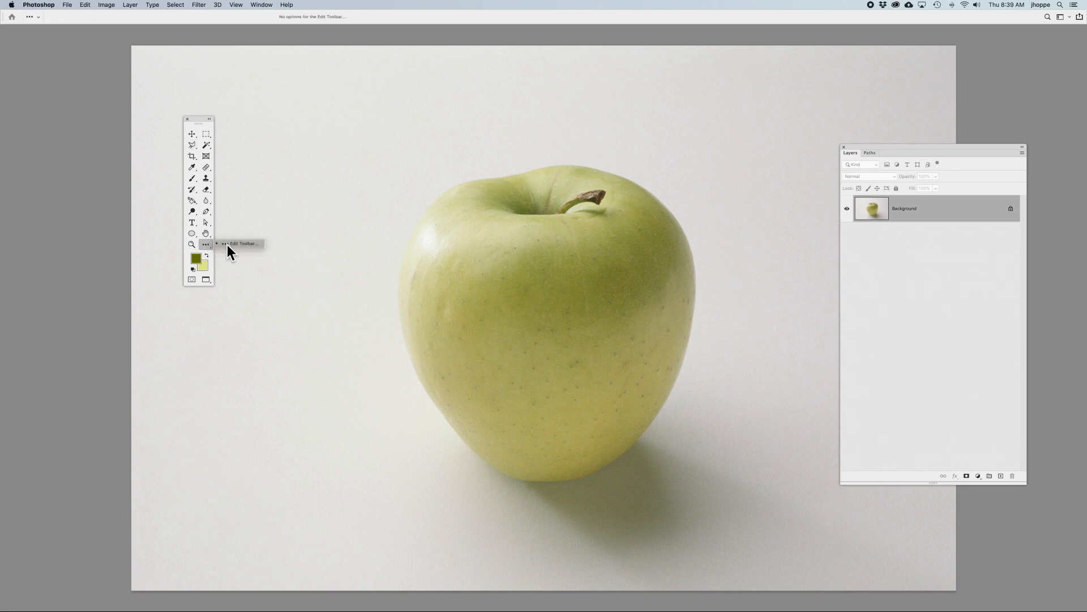
left_click(227, 245)
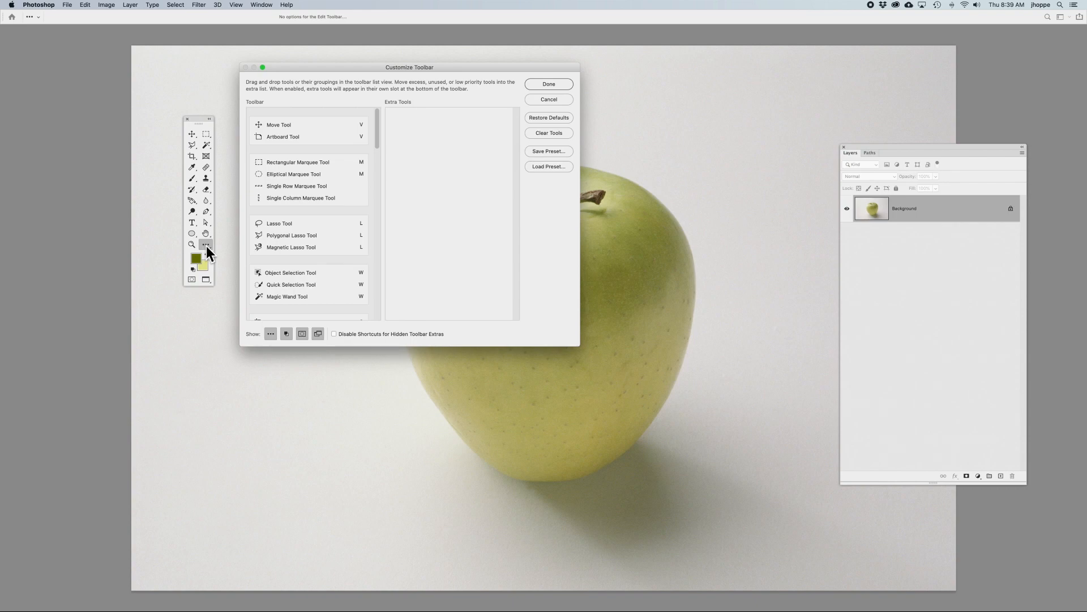
left_click(539, 84)
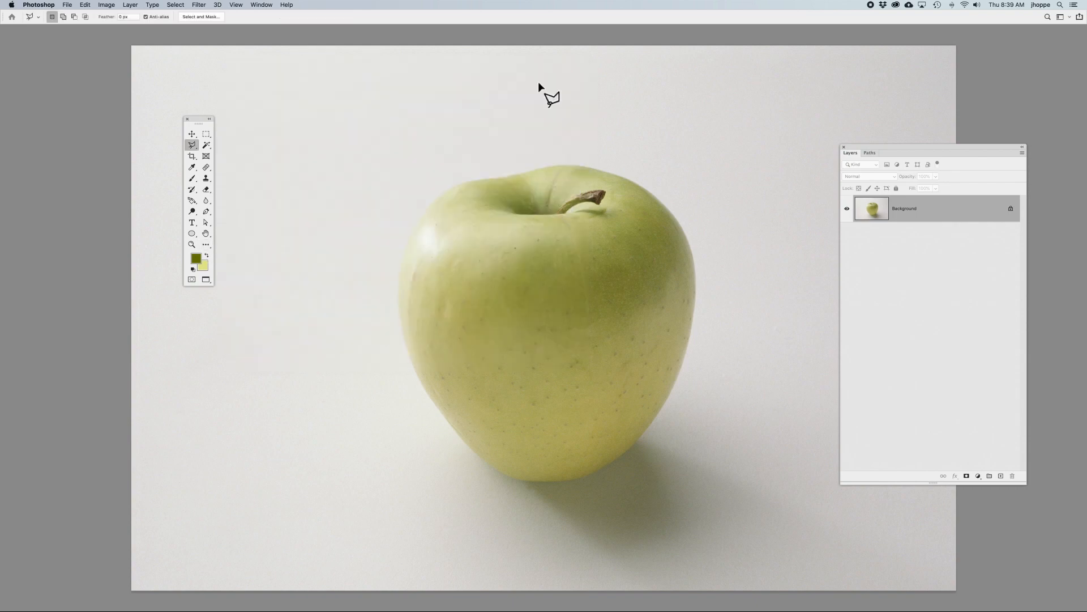
Step: Cycle through the lasso variants and activate the standard freehand Lasso tool
left_click(193, 144)
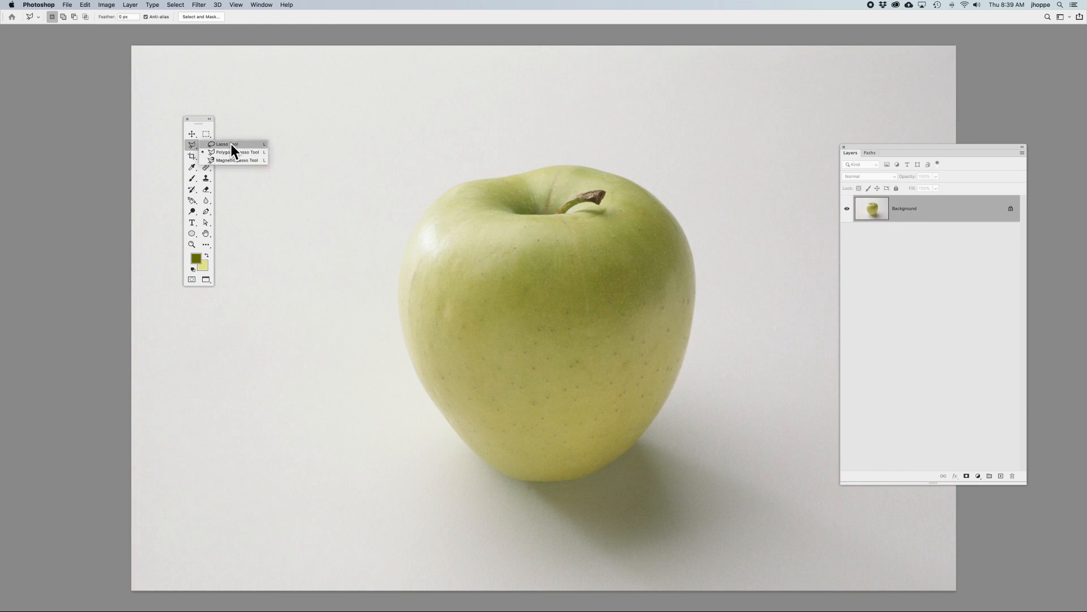
left_click(192, 147)
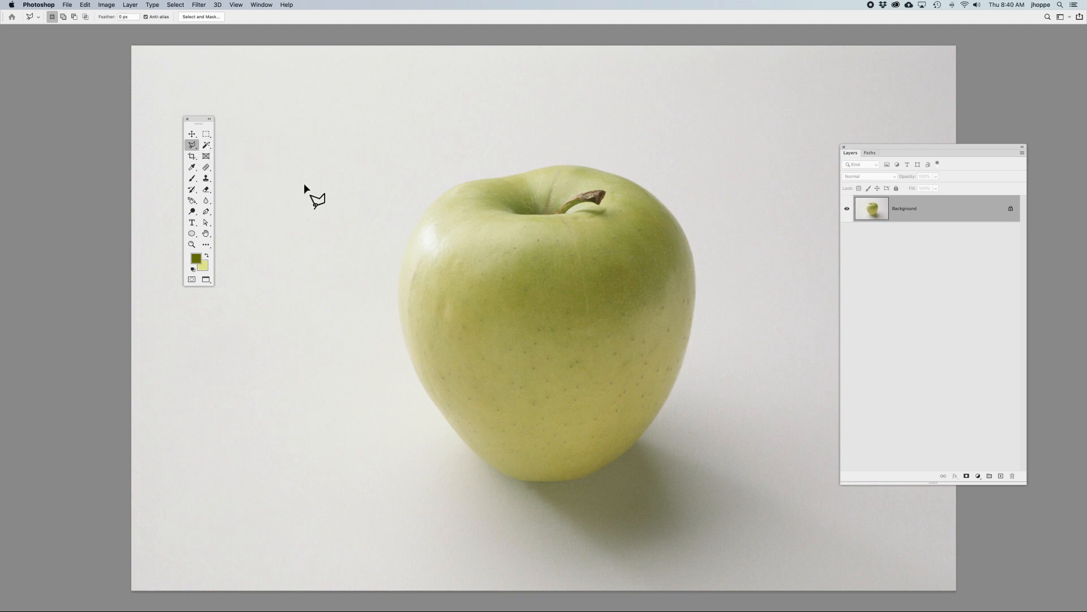
key("shift+l")
key("shift+l")
key("shift+l")
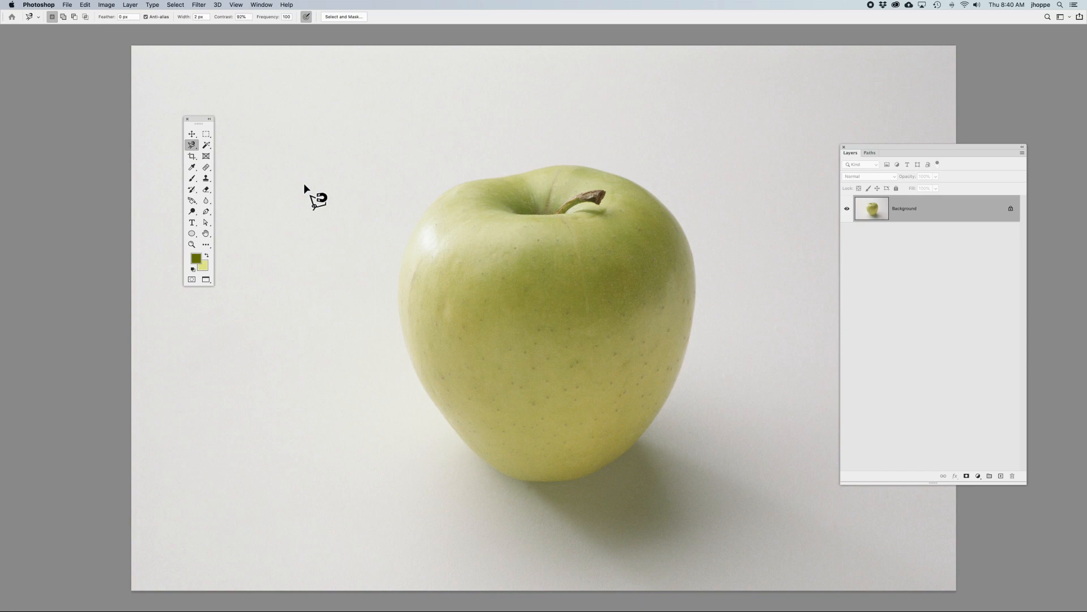
key("shift+l")
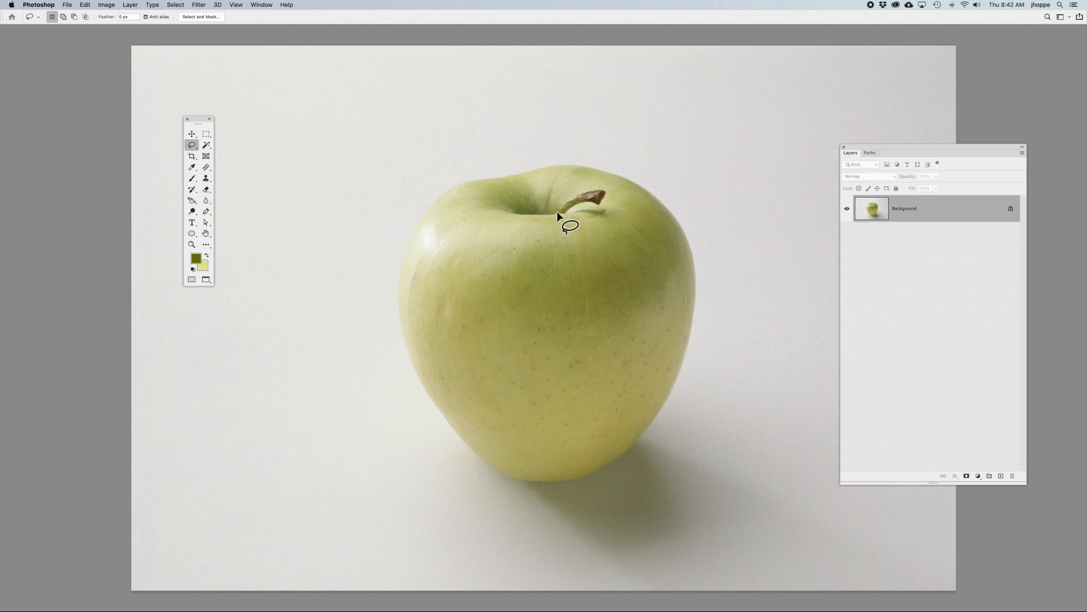
Step: Try outlining the apple's stem with the freehand Lasso tool and clear the selection
left_click_drag(576, 194, 605, 189)
left_click_drag(556, 210, 559, 210)
key("super+d")
Step: Lasso loosely around most of the apple, preview a Hue/Saturation hue shift of -44 on it, and cancel the adjustment
mouse_move(589, 156)
left_mouse_down()
mouse_move(436, 175)
mouse_move(397, 228)
mouse_move(390, 279)
mouse_move(410, 386)
mouse_move(436, 431)
mouse_move(546, 458)
mouse_move(646, 444)
left_mouse_up()
left_click_drag(596, 159, 589, 156)
key("super+u")
left_click_drag(752, 292, 731, 294)
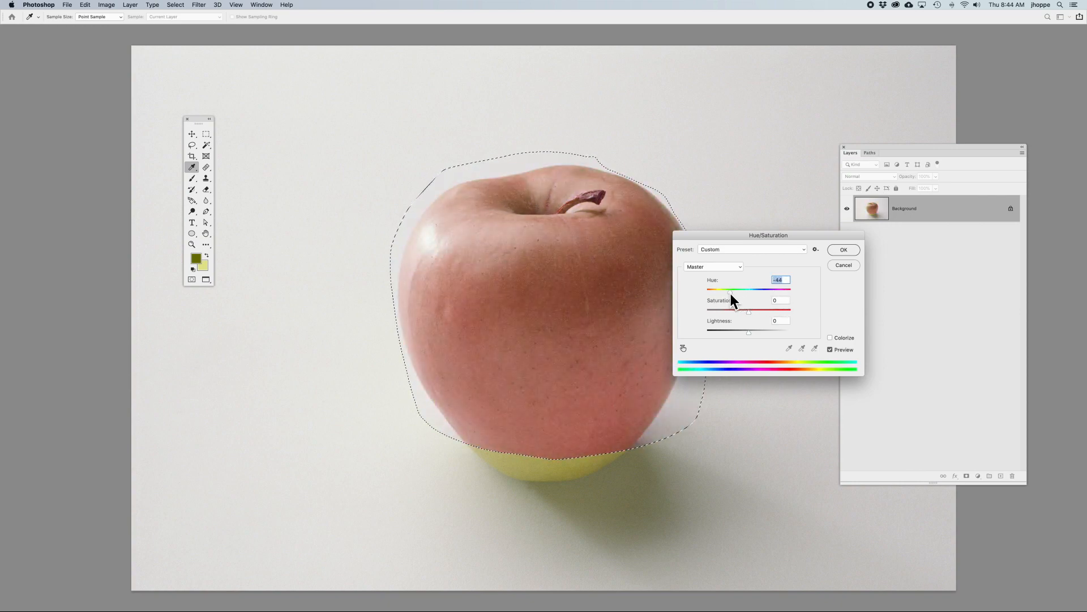
left_click(841, 263)
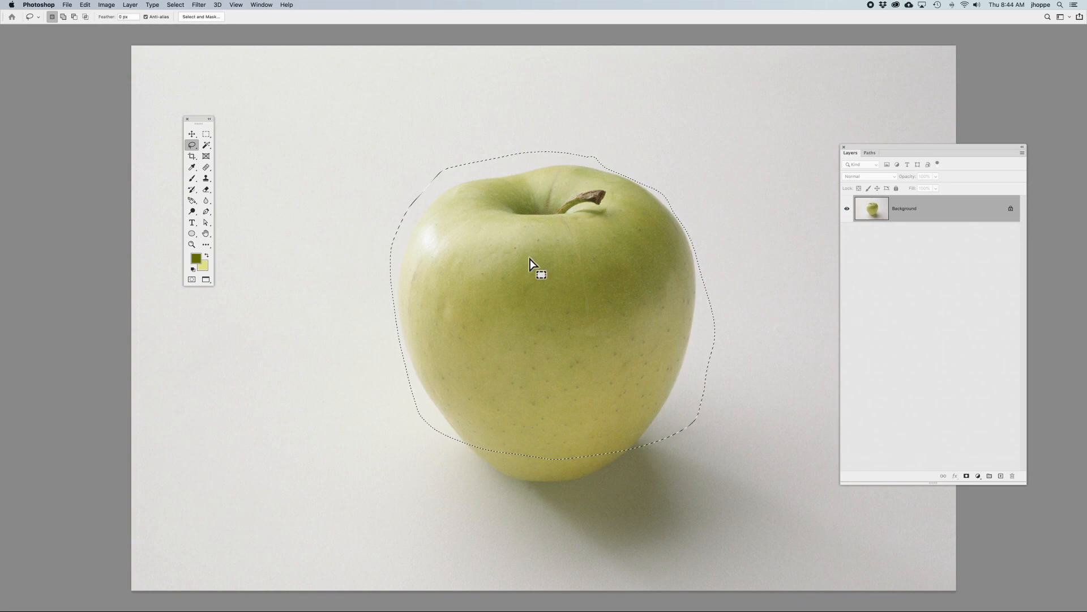
Step: Clear the loose selection, try tracing the apple's upper-left edge with the freehand Lasso tool, and discard the trial
left_click(192, 144)
left_click(220, 146)
left_click(381, 297)
left_click_drag(514, 173, 491, 179)
left_click_drag(427, 211, 401, 259)
left_click_drag(401, 260, 402, 260)
left_click(413, 175)
Step: Switch to the Polygonal Lasso tool and bring the apple's upper-left edge into close view
left_click(193, 146)
left_click(228, 152)
key("super+plus")
key("super+plus")
key("super+plus")
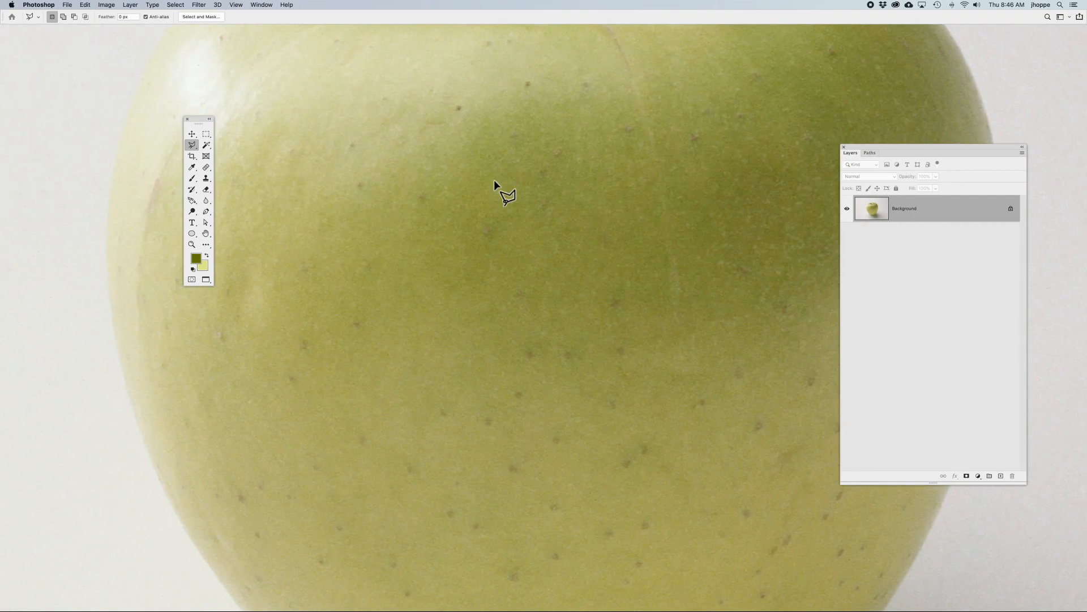
key("space")
mouse_move(429, 100)
left_mouse_down()
mouse_move(449, 213)
mouse_move(517, 388)
mouse_move(571, 360)
left_mouse_up()
key("super+plus")
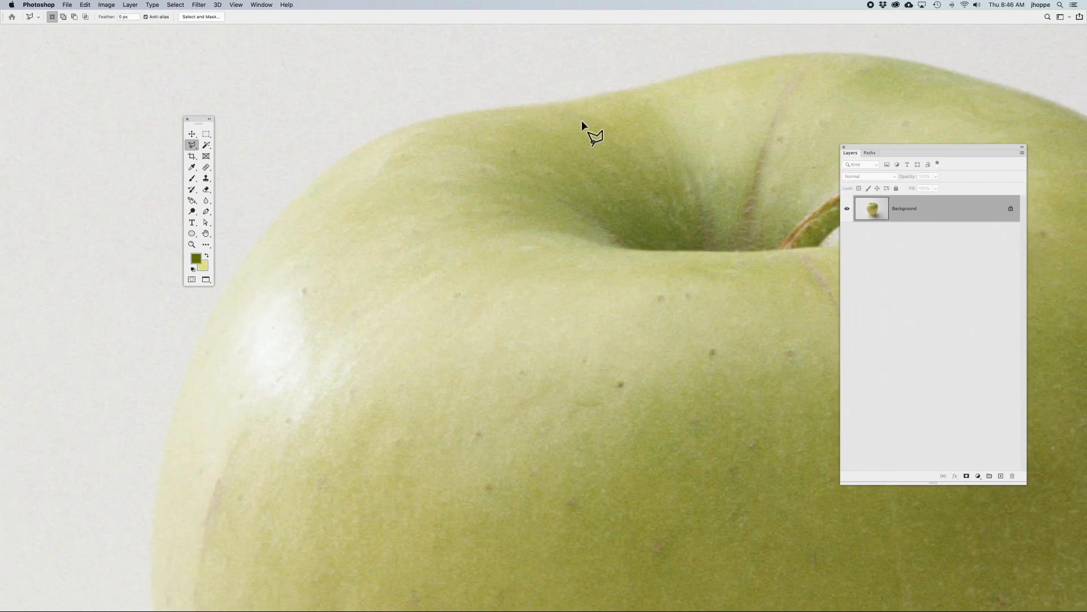
Step: Examine the apple's top edge at pixel level and follow the contour to its left side
key("super+0")
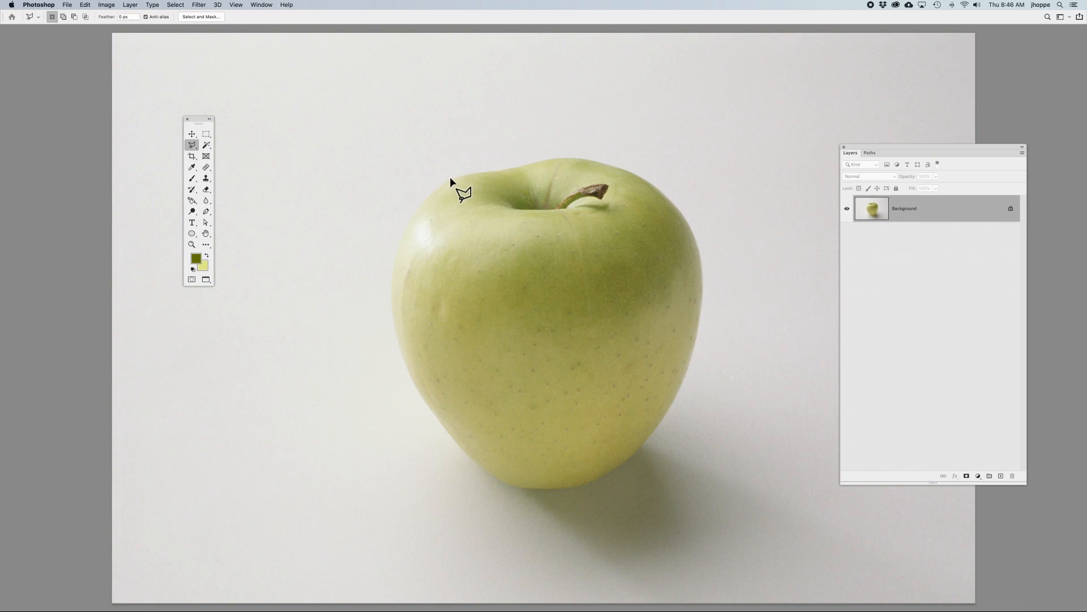
key("super+space")
left_click_drag(451, 128, 597, 238)
left_click_drag(481, 192, 640, 291)
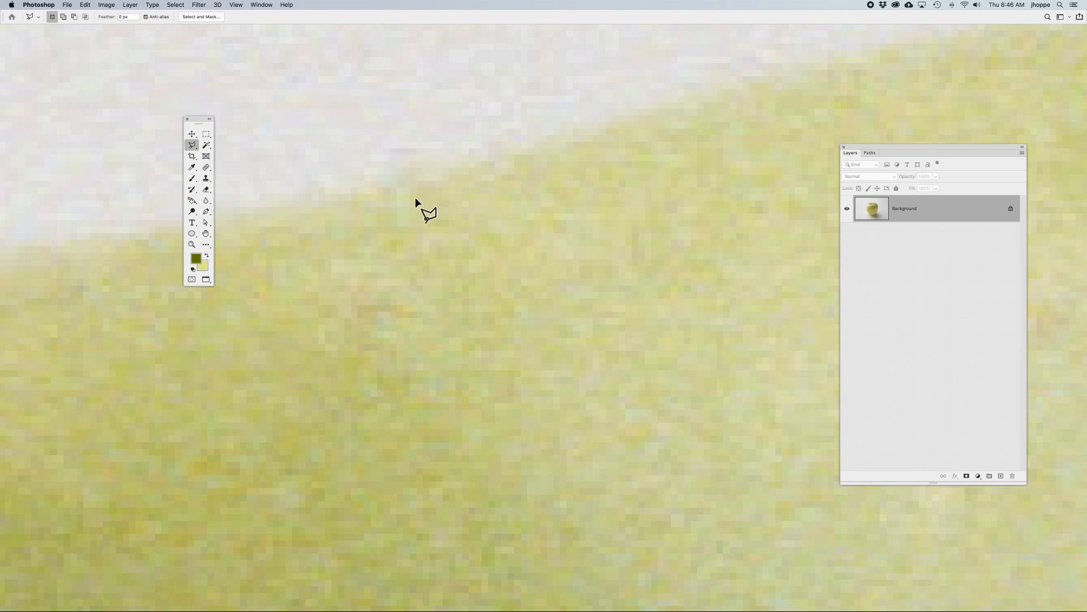
key("super+minus")
key("super+minus")
key("super+minus")
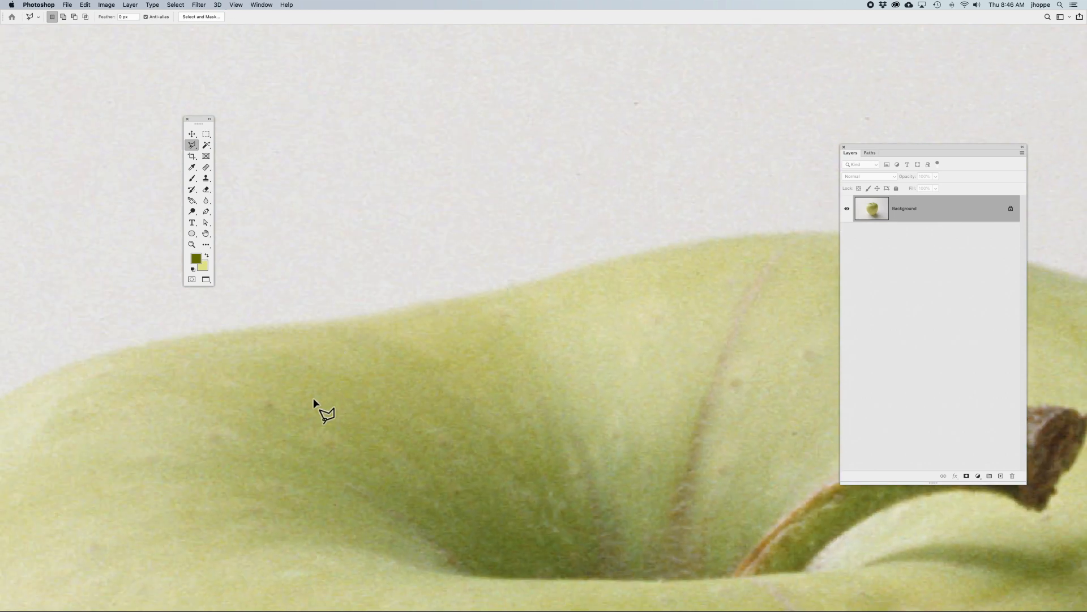
left_click_drag(262, 473, 760, 211)
left_click_drag(384, 423, 640, 192)
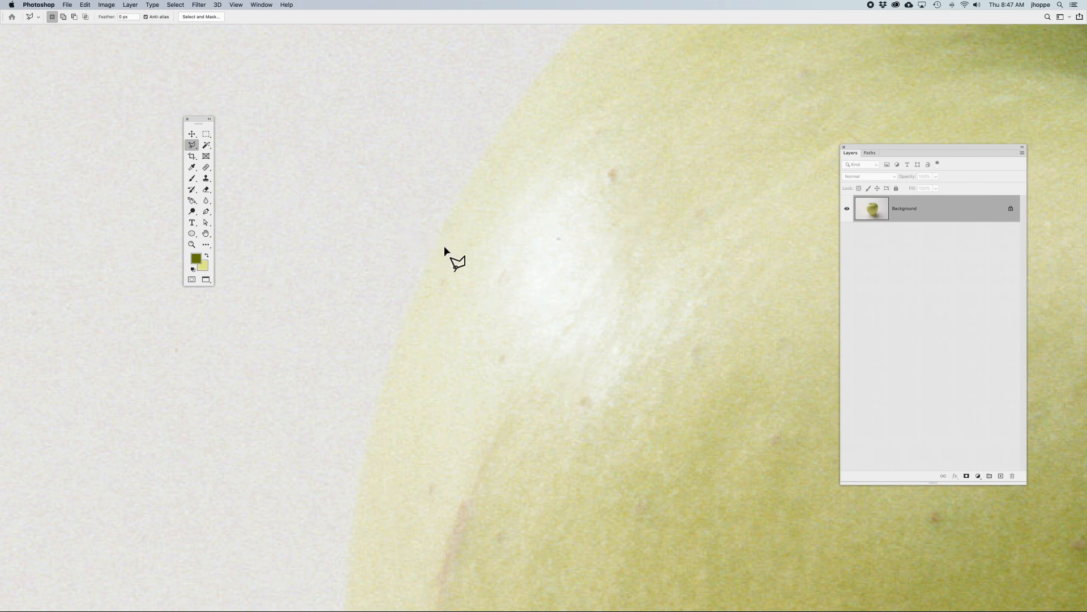
key("space")
left_click_drag(485, 267, 468, 211)
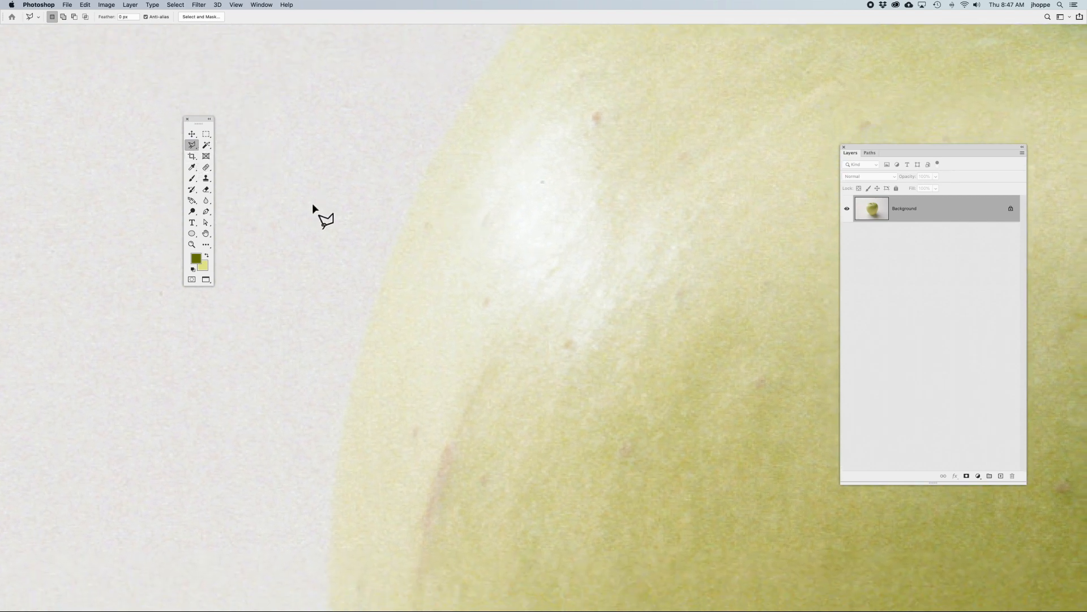
left_click_drag(369, 286, 379, 261)
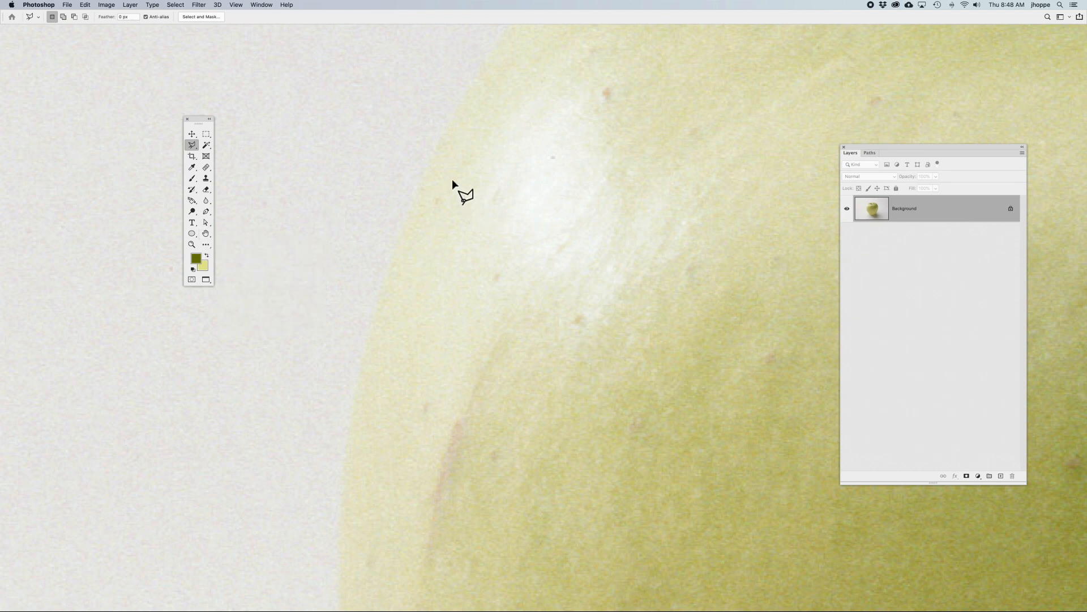
left_click(455, 112)
left_click(396, 254)
left_click(384, 294)
left_click(368, 348)
left_click(214, 238)
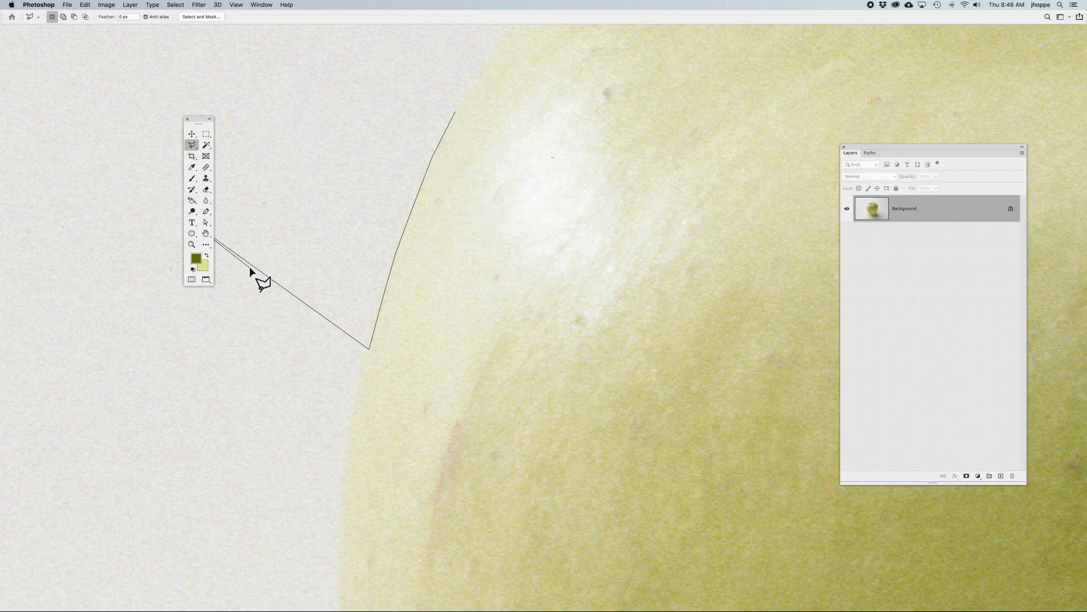
key("BackSpace")
key("space")
mouse_move(395, 441)
left_mouse_down()
mouse_move(413, 408)
mouse_move(442, 247)
left_mouse_up()
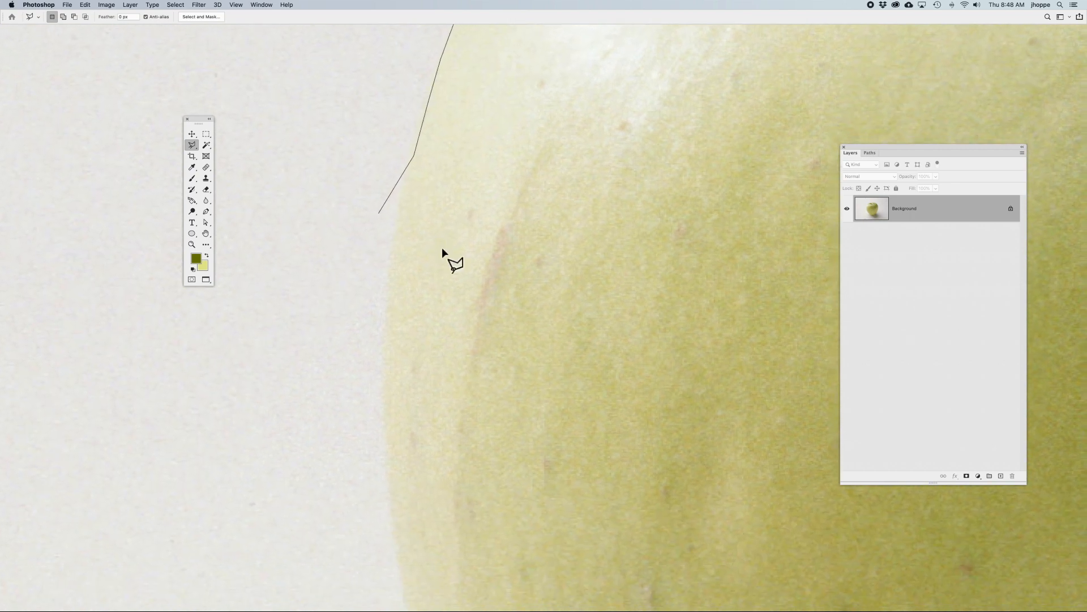
key("BackSpace")
key("BackSpace")
key("Escape")
Step: Trace the apple's left edge with short Polygonal Lasso segments beside the highlight and close the selection inside the apple
left_click_drag(419, 206, 396, 391)
left_click(478, 94)
left_click(453, 138)
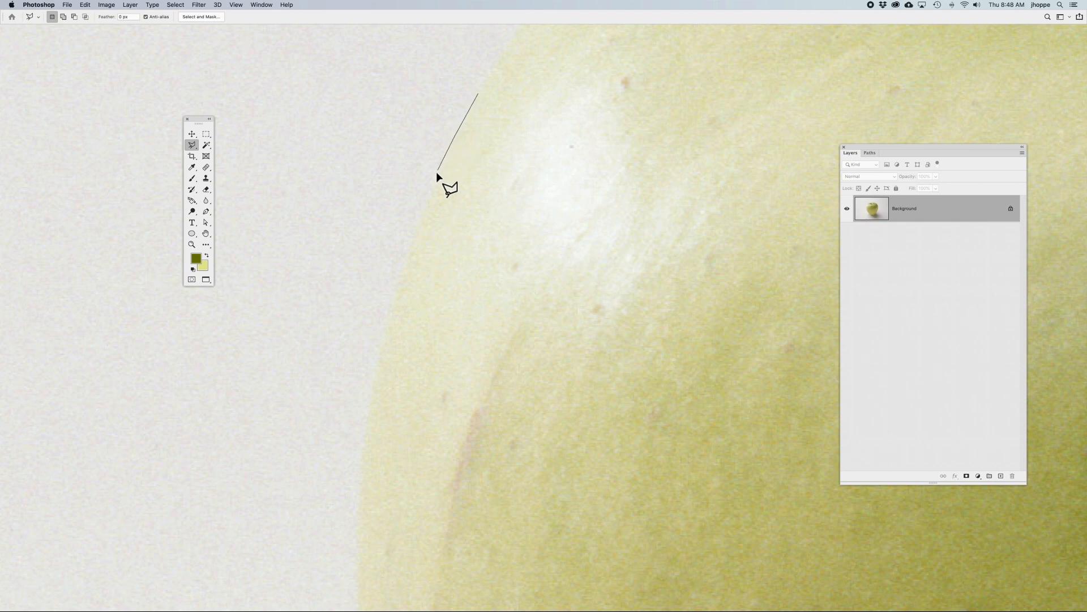
left_click(434, 186)
left_click(412, 248)
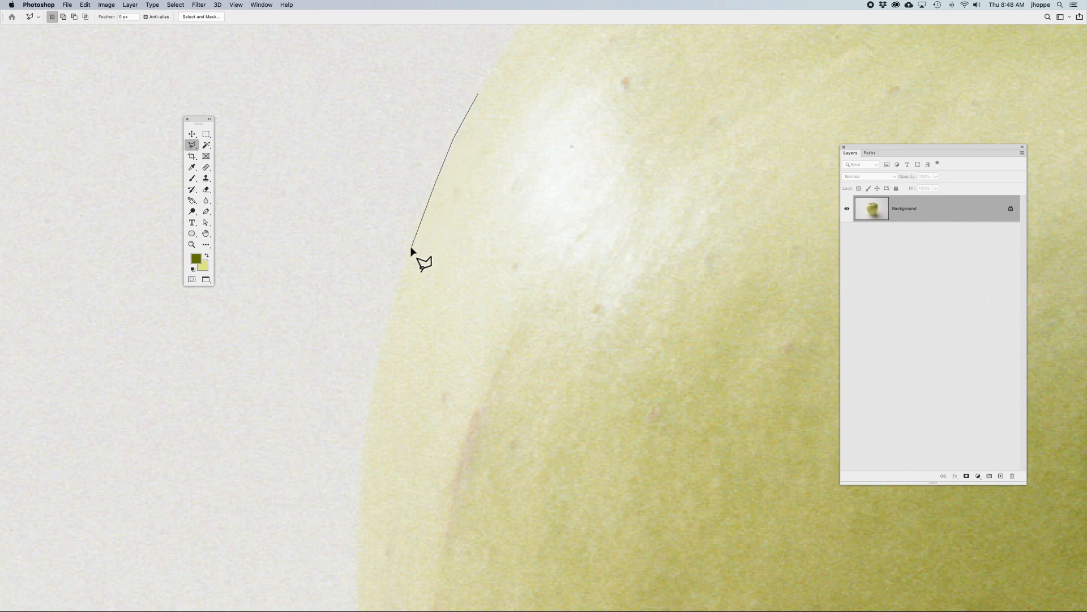
left_click(397, 297)
left_click(371, 407)
left_click_drag(359, 469, 371, 221)
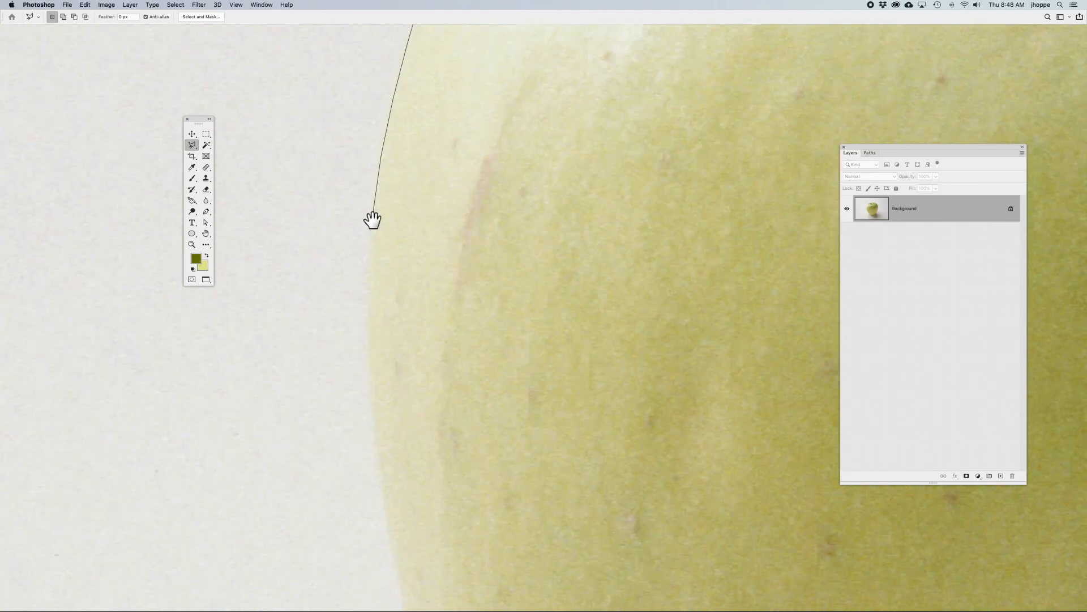
left_click(367, 280)
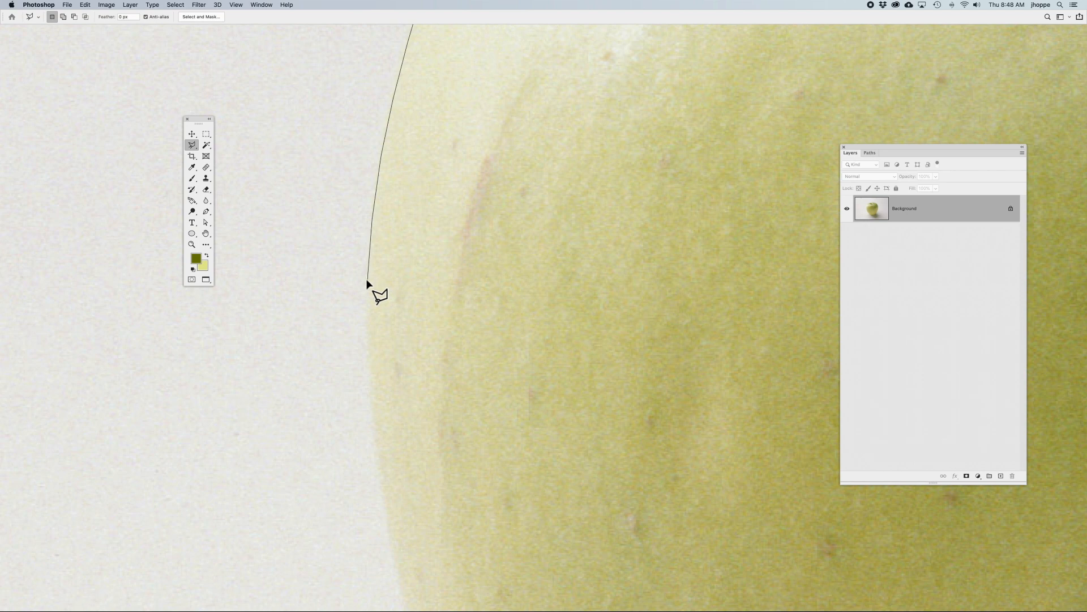
left_click(368, 343)
left_click(521, 337)
double_click(538, 126)
Step: Examine how closely the polygonal selection follows the apple's left edge at high magnification, and clear the selection
key("super+space")
left_click_drag(339, 146, 510, 193)
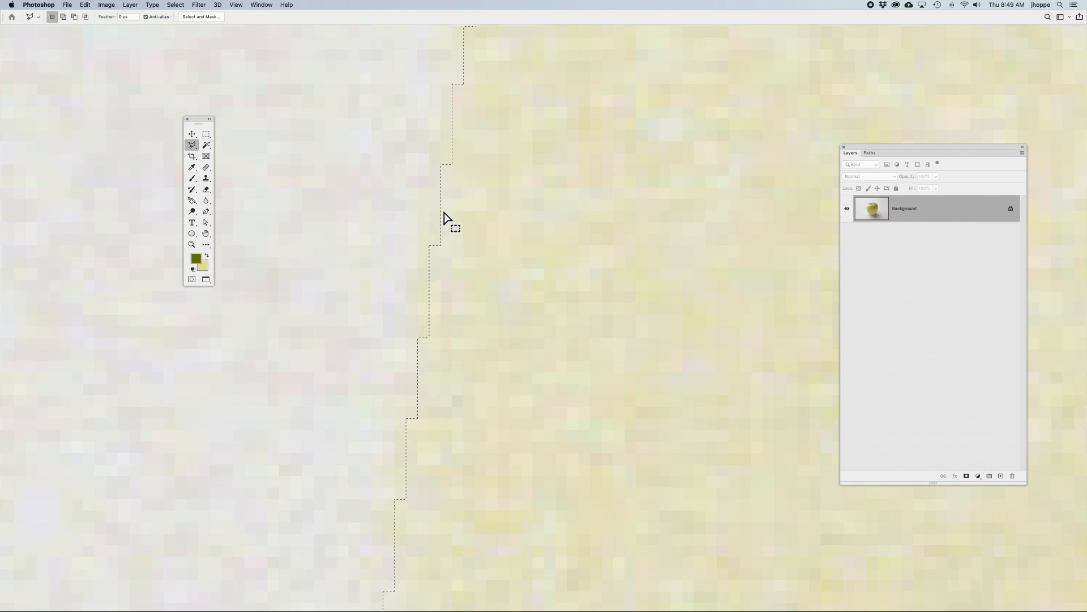
left_click_drag(442, 314, 466, 92)
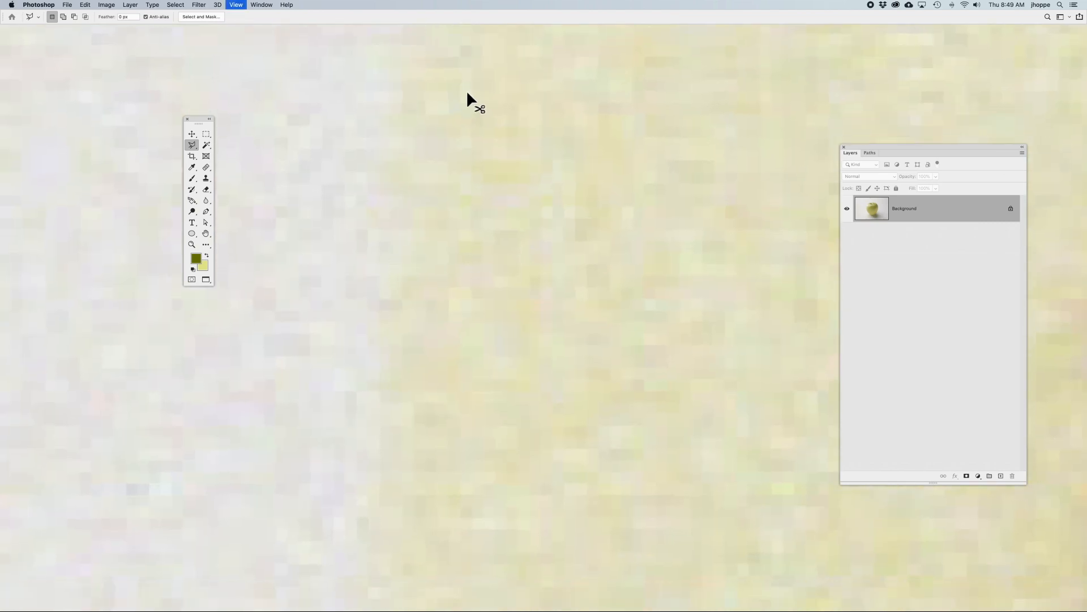
key("super+minus")
key("super+minus")
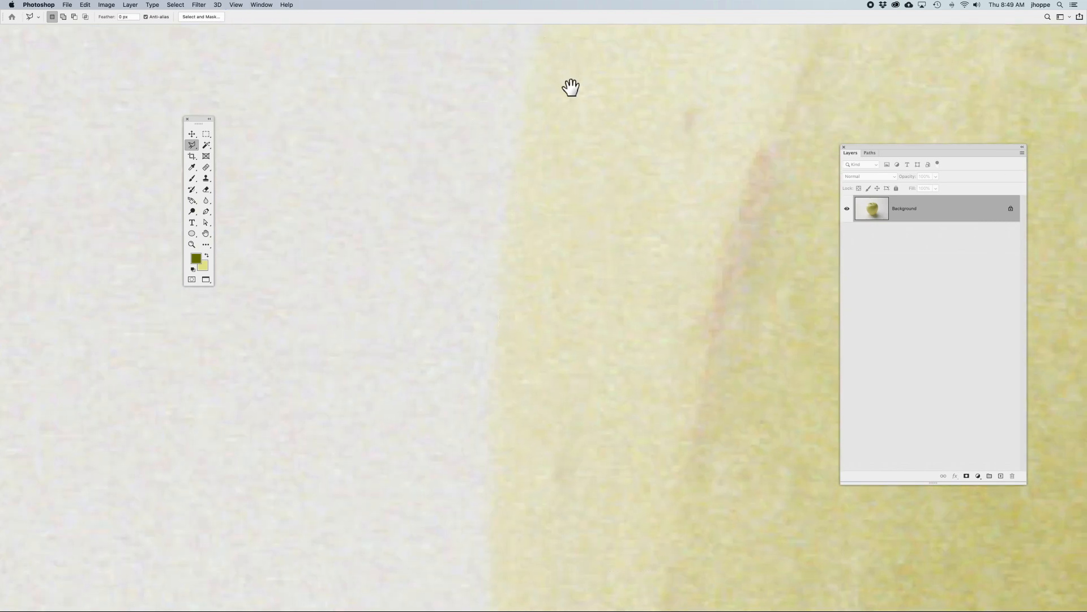
left_click_drag(570, 87, 541, 204)
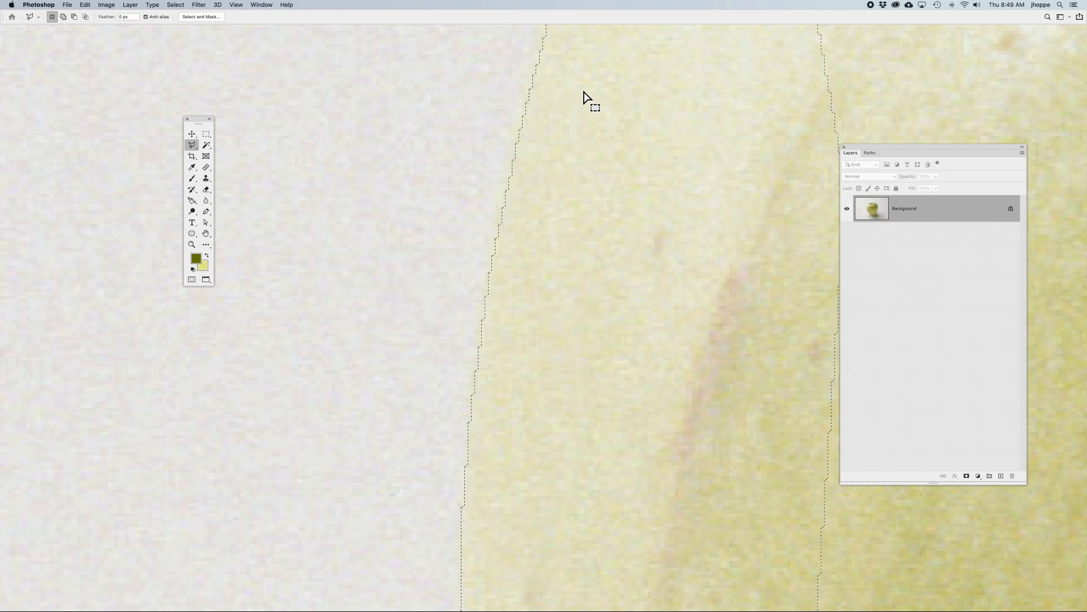
key("super+minus")
key("super+minus")
key("super+minus")
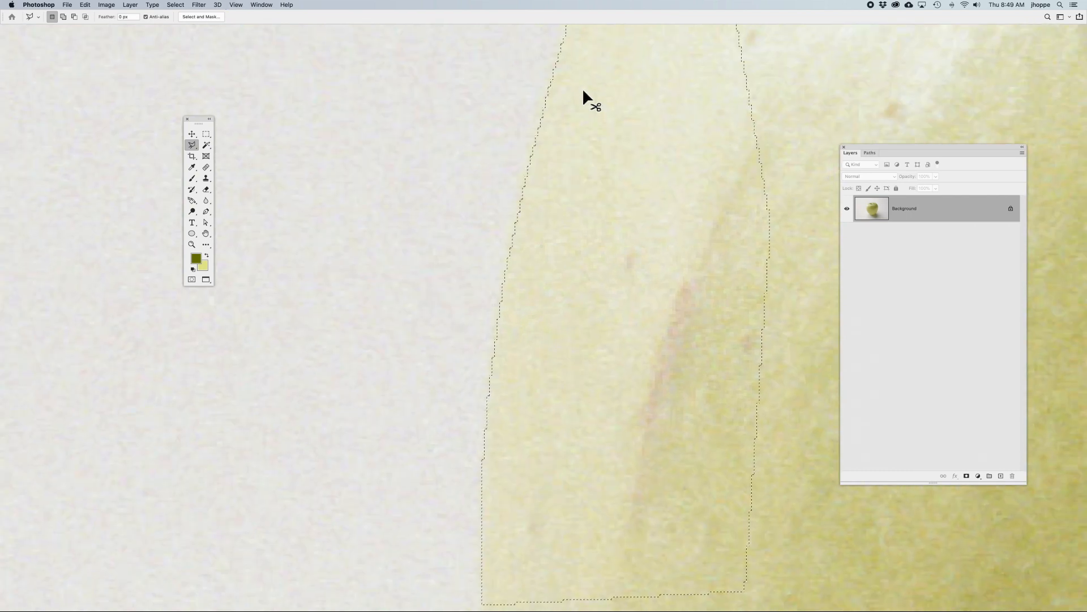
key("super+d")
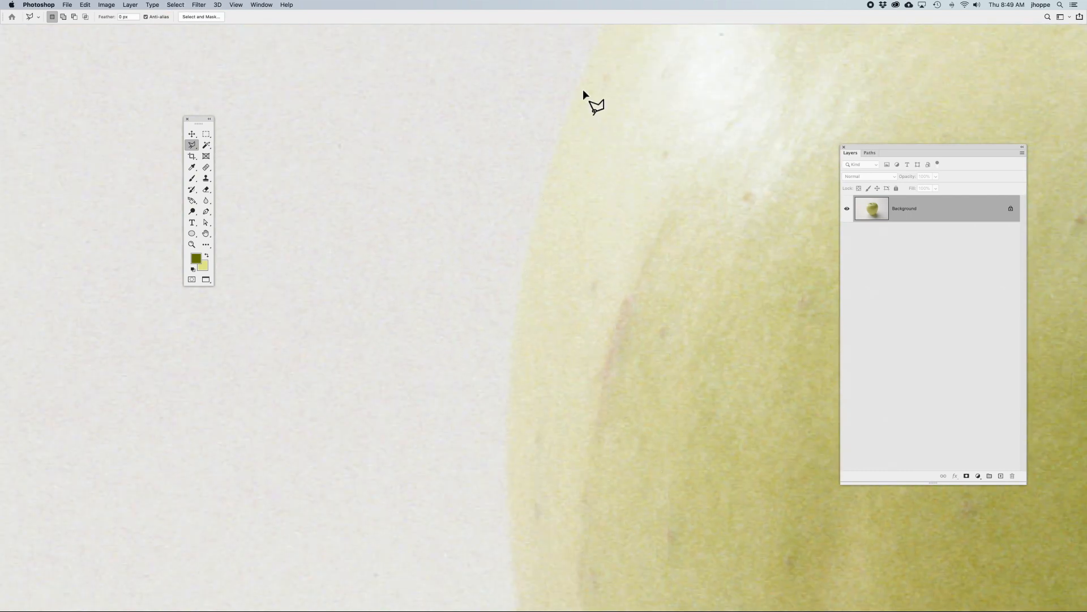
Step: Start a new Polygonal Lasso outline at the apple's upper-left edge and trace short segments down its left side
left_click(581, 78)
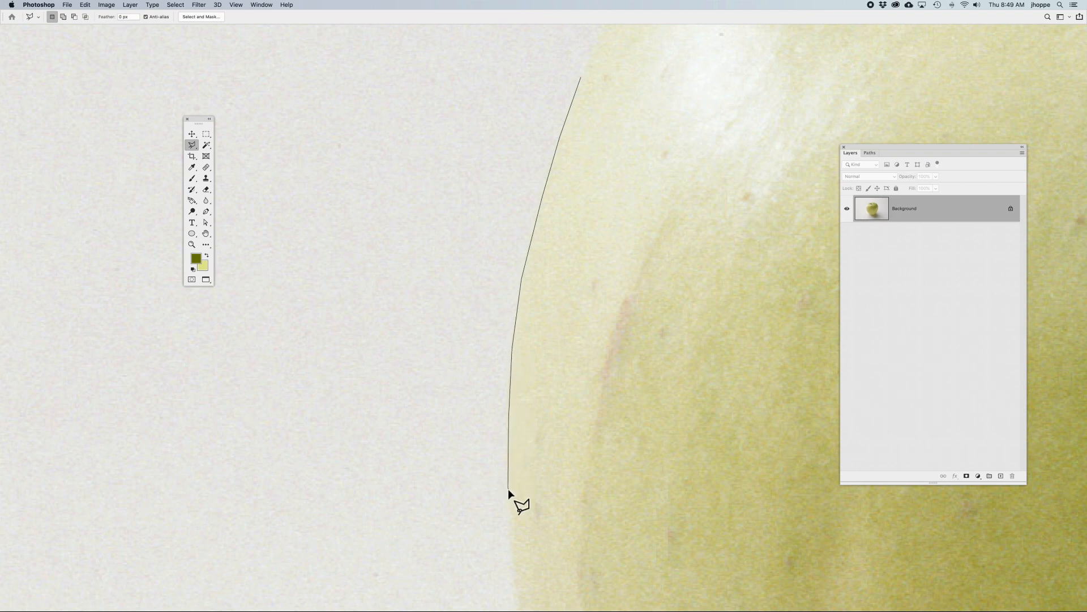
mouse_move(514, 560)
left_mouse_down()
mouse_move(427, 417)
mouse_move(376, 134)
left_mouse_up()
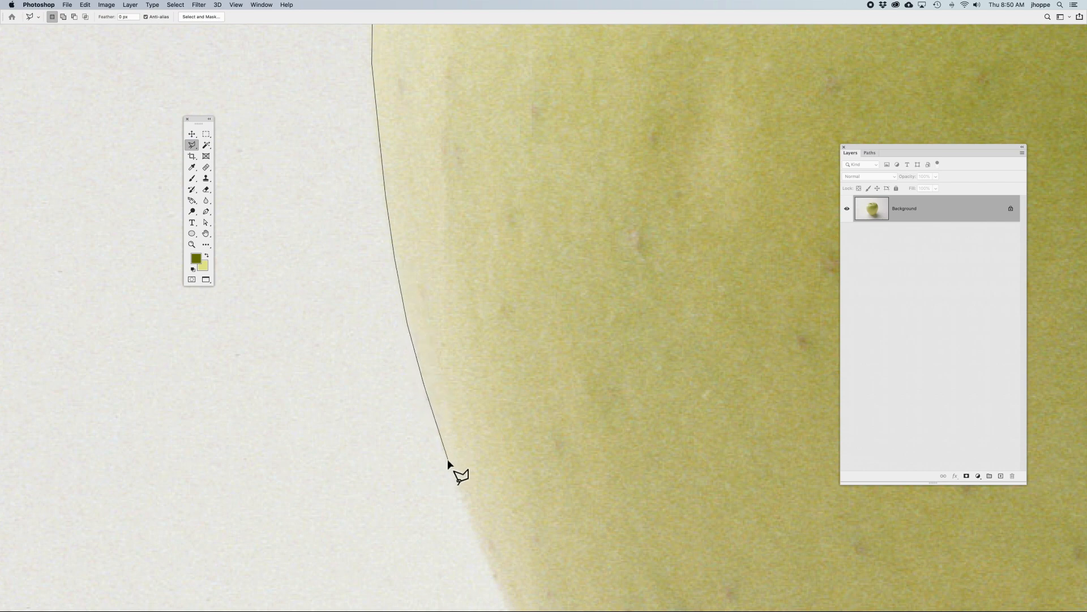
mouse_move(450, 462)
left_mouse_down()
mouse_move(370, 243)
mouse_move(367, 193)
left_mouse_up()
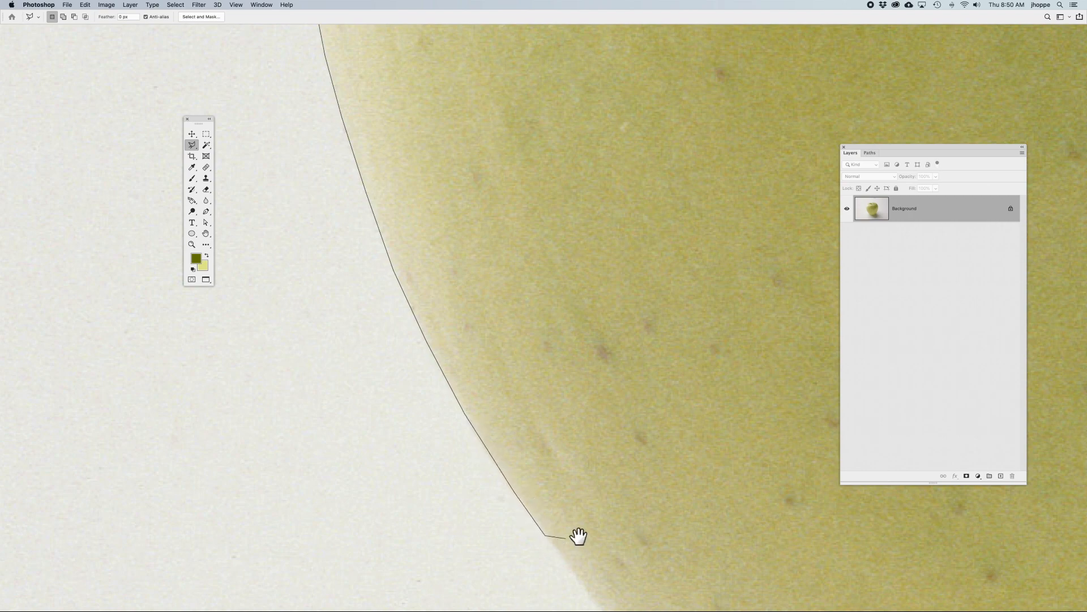
mouse_move(577, 535)
left_mouse_down()
mouse_move(461, 323)
mouse_move(427, 214)
left_mouse_up()
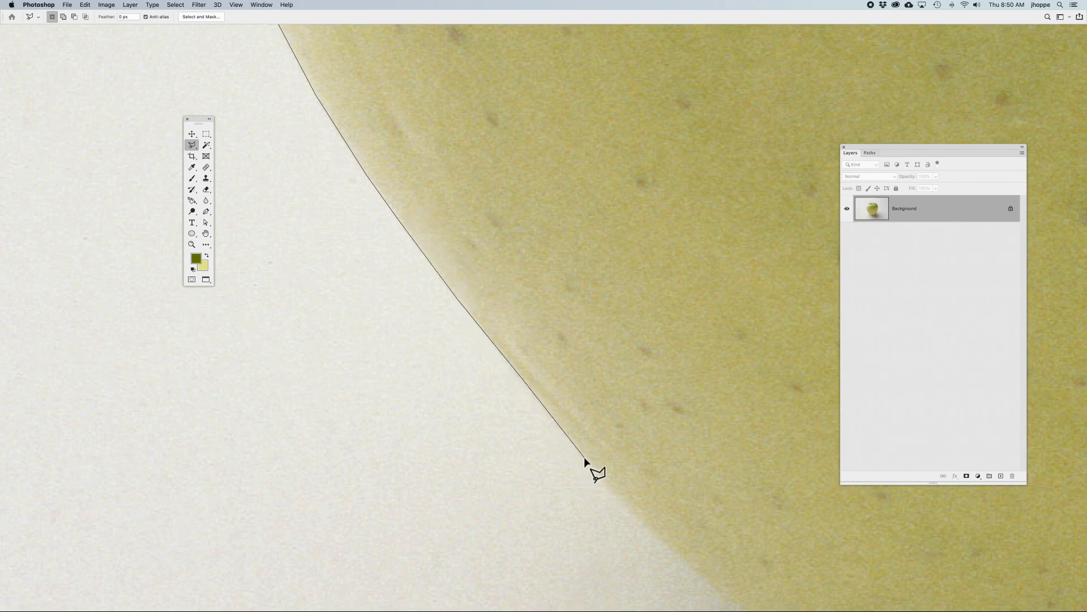
left_click_drag(583, 454, 413, 158)
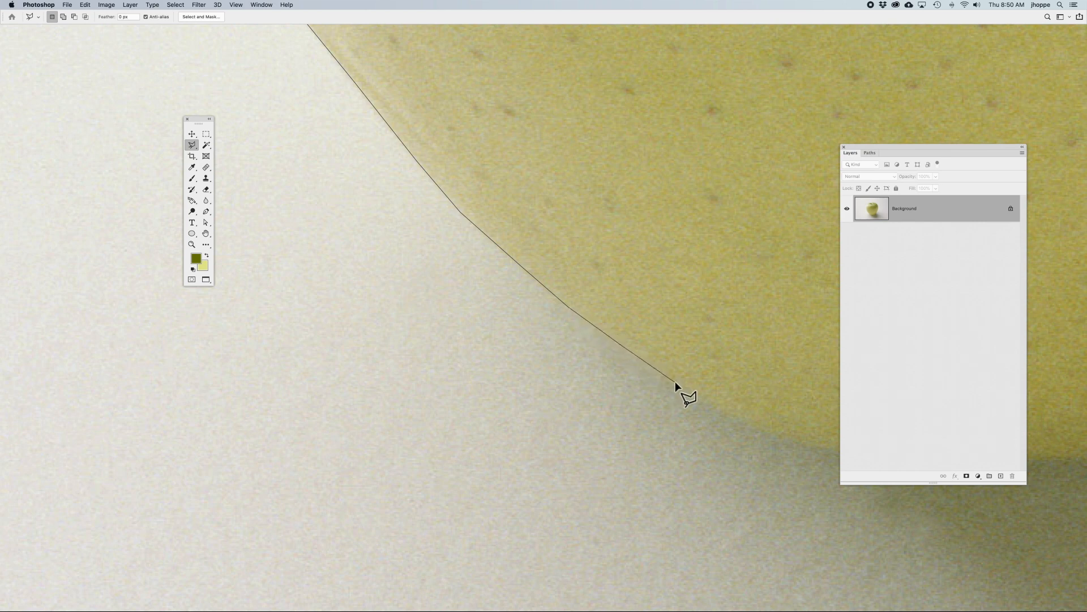
Step: Continue the lasso outline along the apple's bottom curve to where the shadow meets its lower-right side
left_click_drag(693, 392, 450, 289)
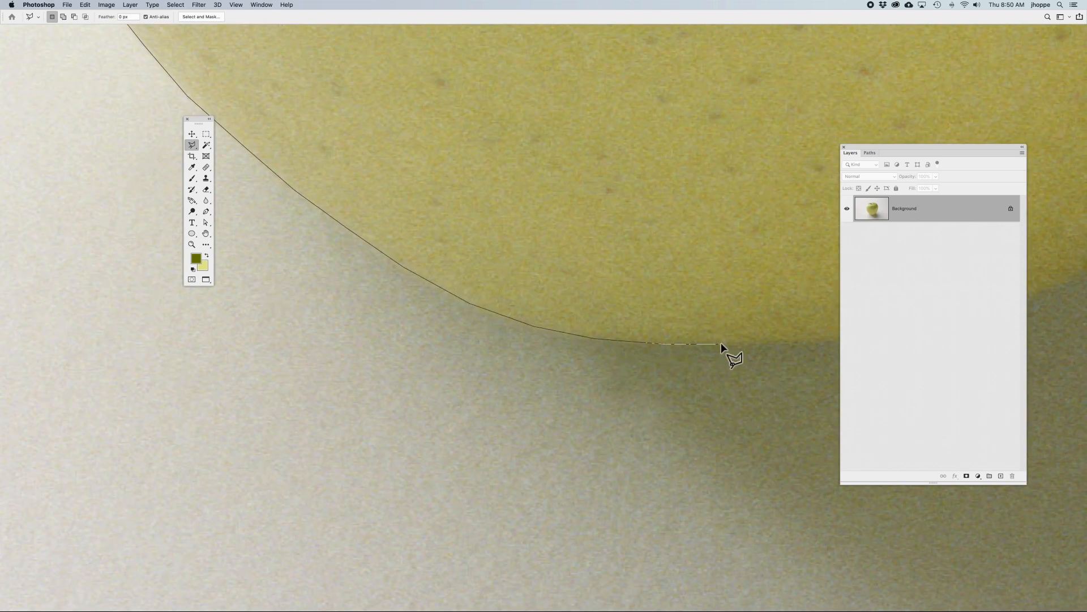
left_click_drag(775, 339, 431, 345)
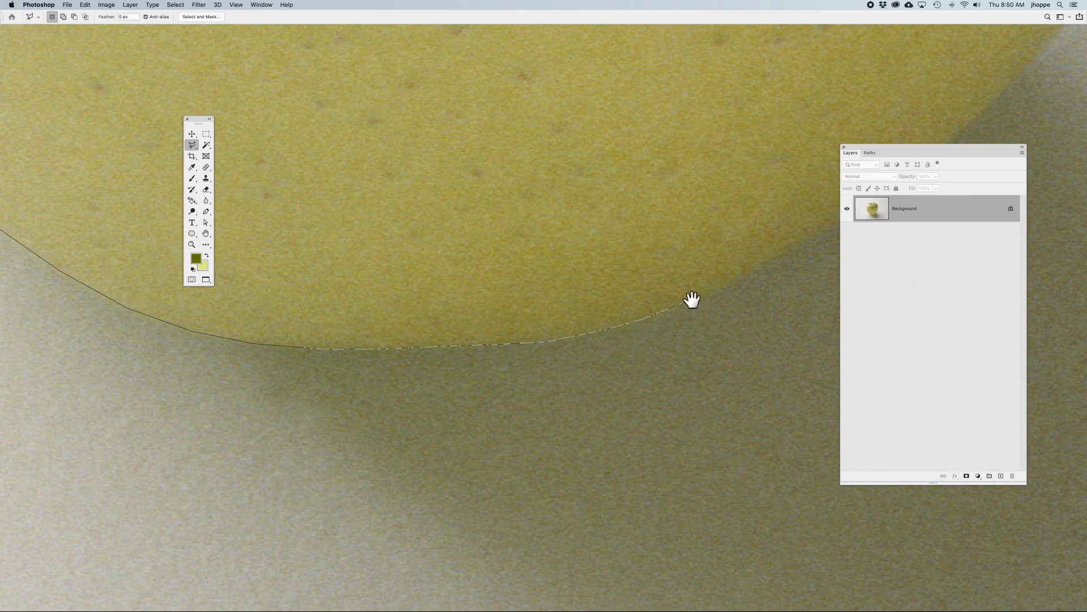
left_click_drag(692, 299, 364, 359)
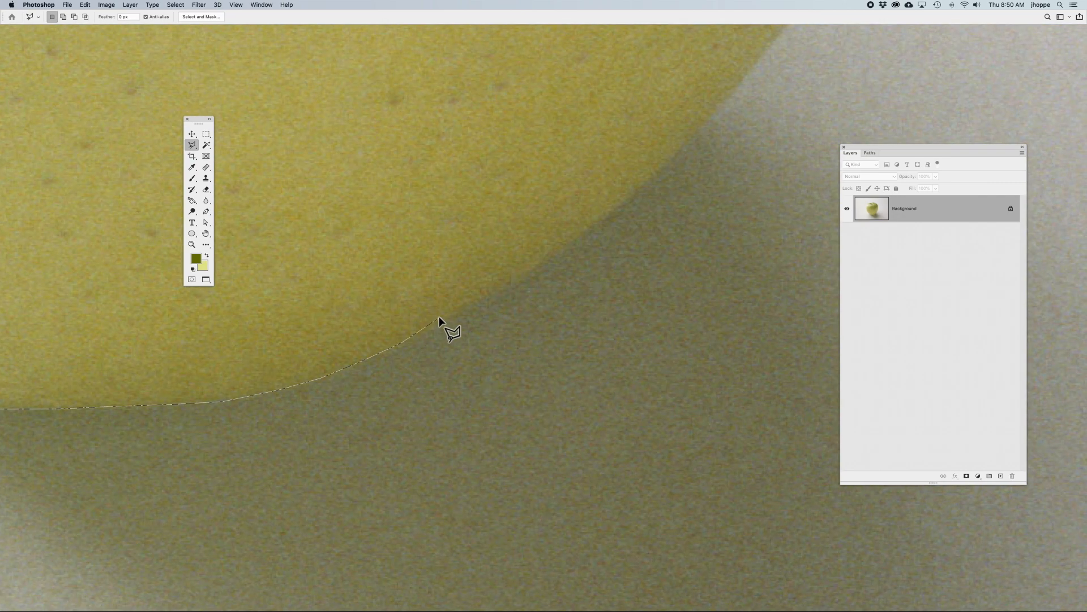
Step: Place three stray lasso points in the shadow outside the apple and remove them one by one
left_click(632, 338)
left_click(676, 260)
left_click(688, 288)
key("BackSpace")
key("BackSpace")
key("BackSpace")
Step: Trace the apple's lower-right edge upward out of the shadow with short lasso segments
left_click(617, 203)
left_click(695, 132)
left_click_drag(714, 112, 528, 327)
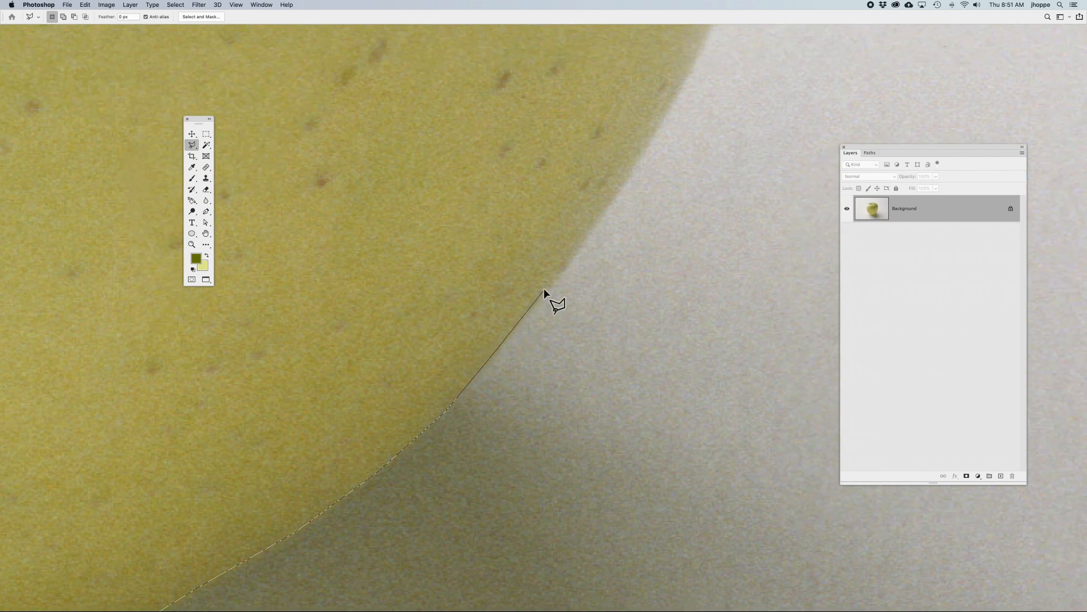
left_click(594, 230)
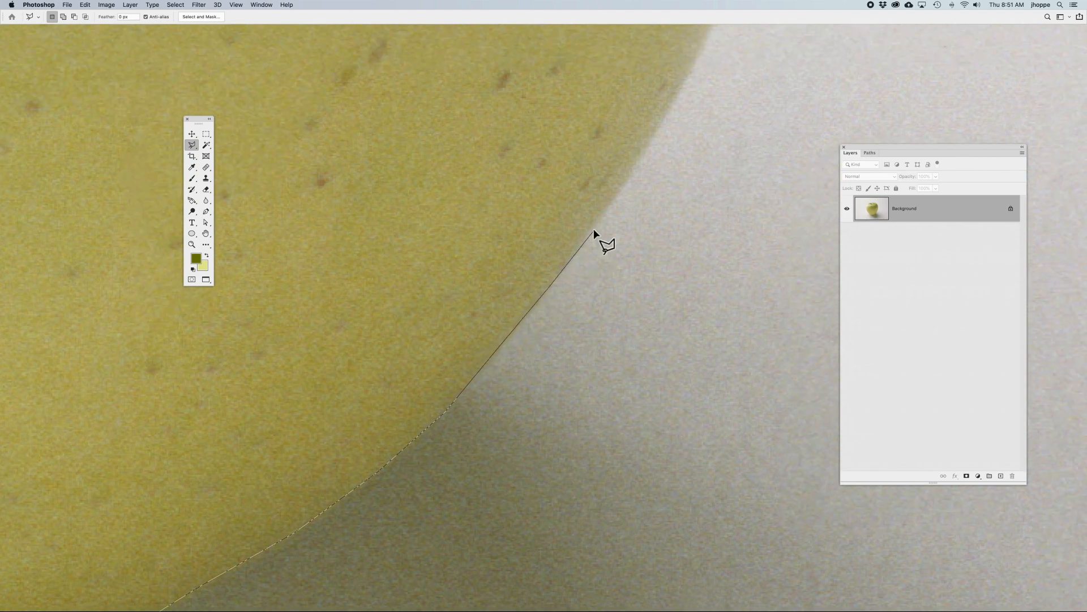
left_click(636, 164)
left_click(691, 67)
left_click_drag(718, 73, 620, 361)
left_click(649, 272)
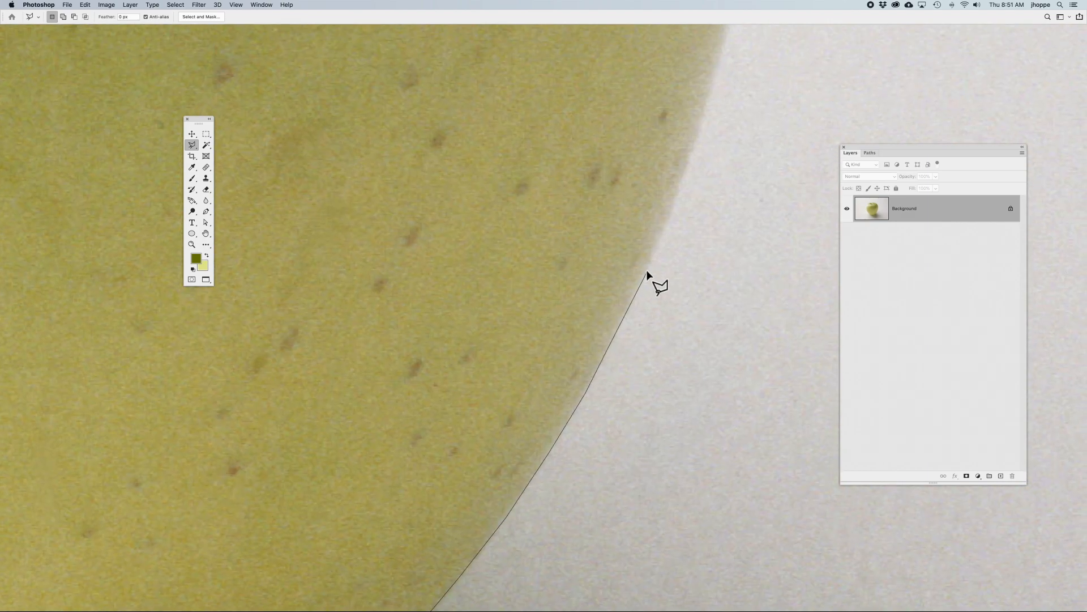
left_click(679, 197)
Step: Place misplaced lasso points on the background beside the apple's right edge and delete them
left_click(731, 142)
left_click(799, 144)
key("BackSpace")
key("BackSpace")
key("BackSpace")
Step: Trace the apple's right side up to the start of its upper-right shoulder
left_click(704, 115)
left_click_drag(716, 106, 679, 252)
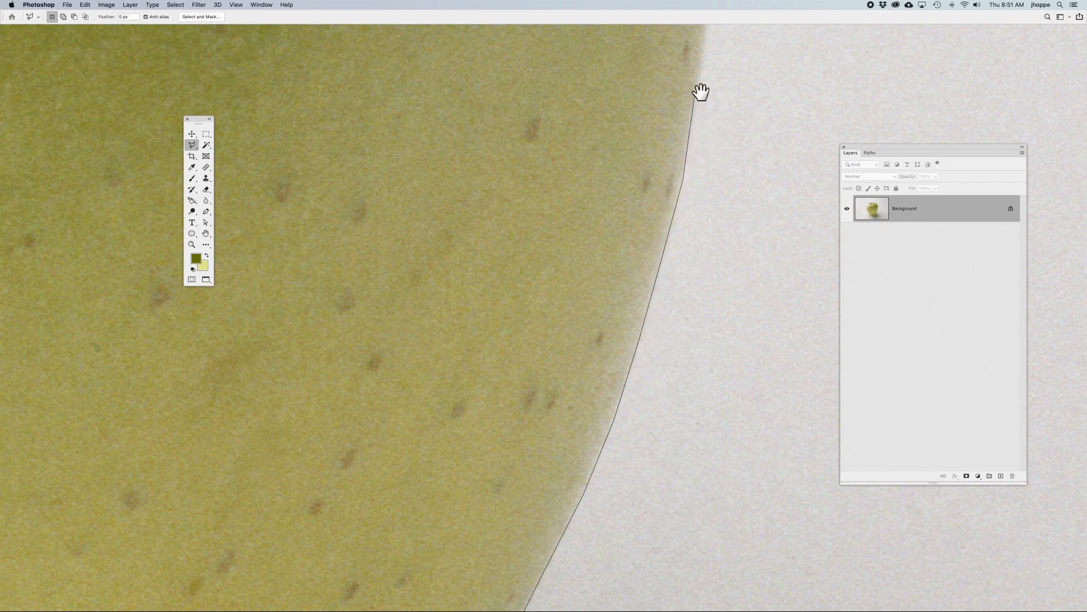
left_click_drag(701, 93, 558, 399)
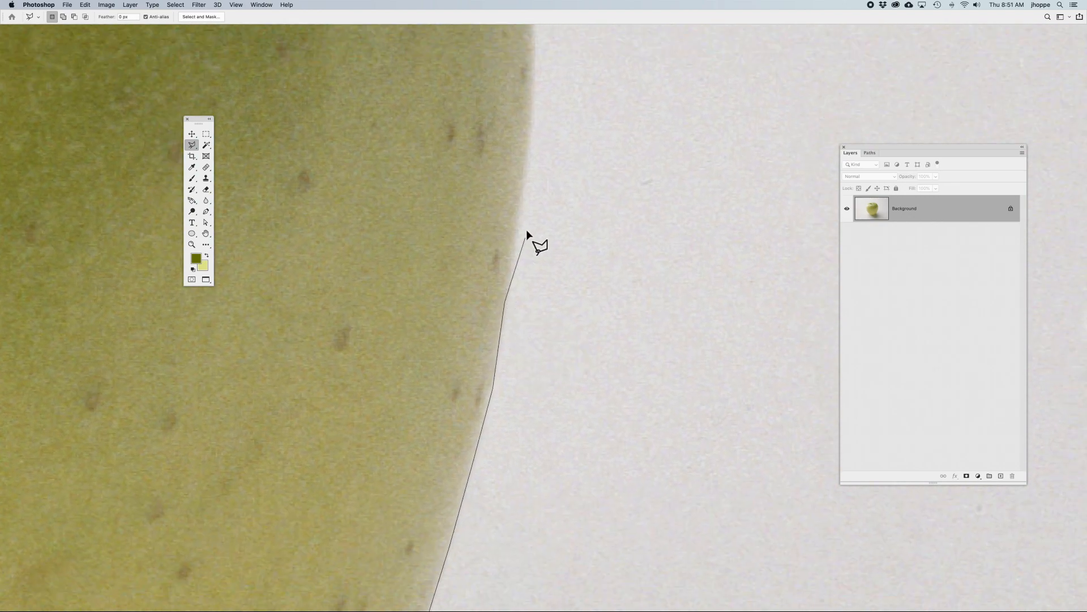
left_click(521, 205)
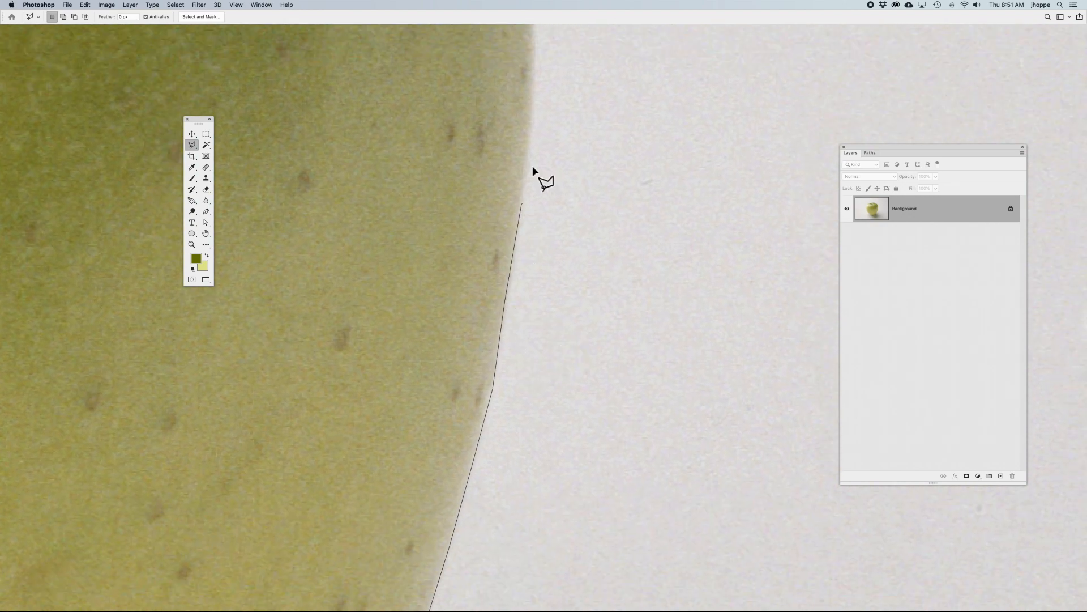
left_click(530, 119)
left_click_drag(538, 118, 541, 403)
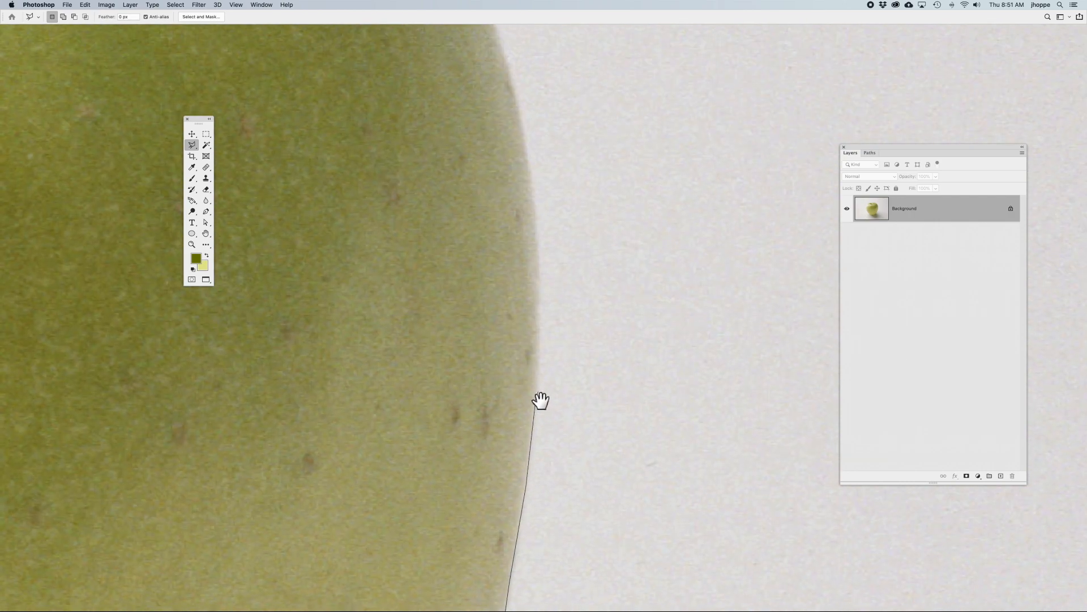
left_click(538, 242)
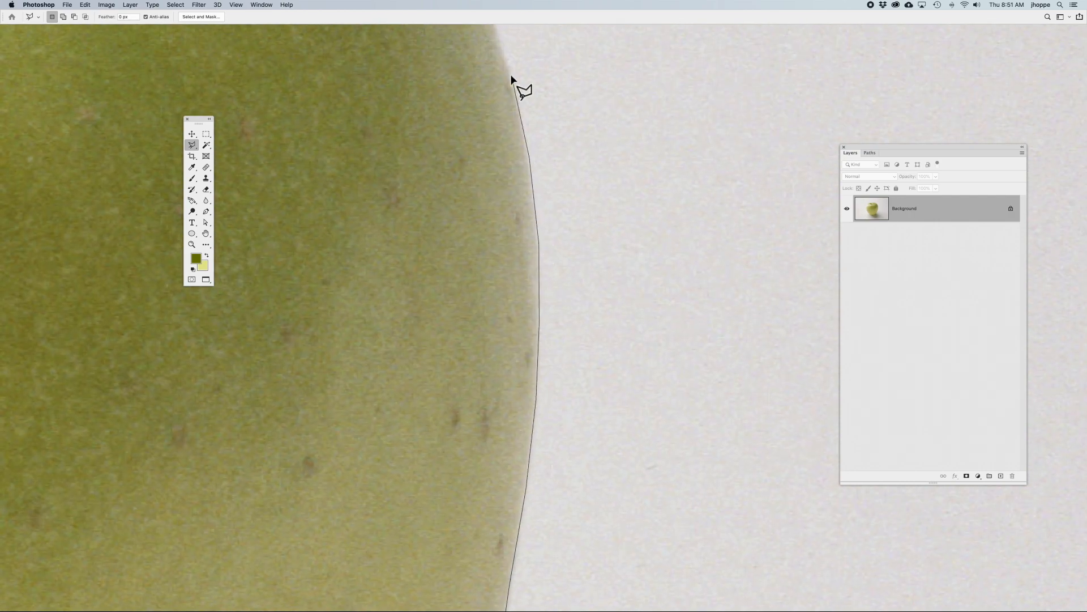
left_click_drag(514, 84, 688, 487)
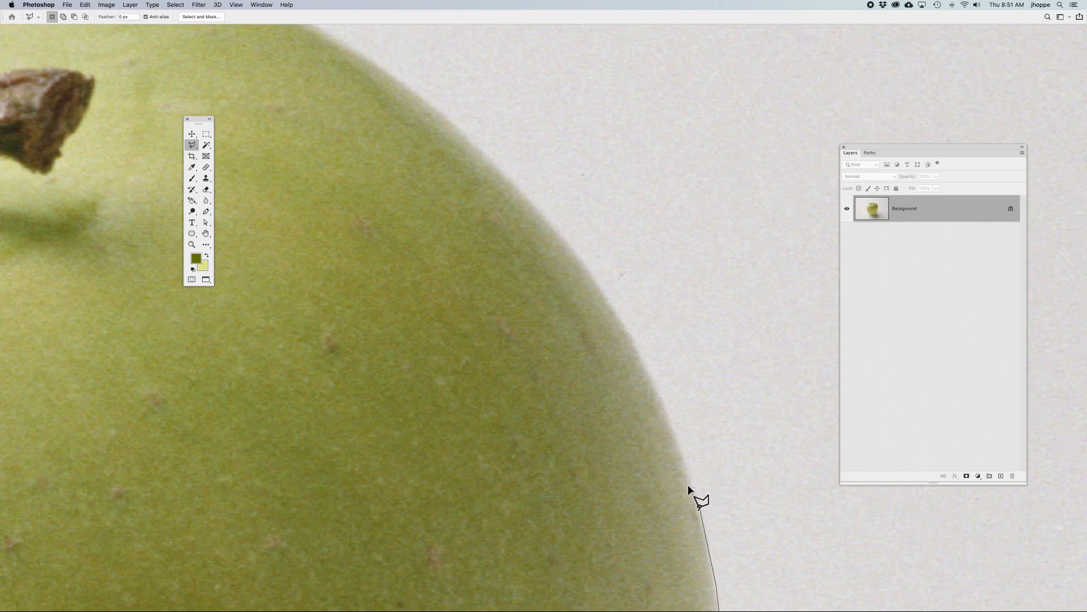
Step: Continue the lasso outline around the apple's upper-right shoulder toward the top edge
left_click(678, 442)
left_click(653, 384)
left_click(617, 312)
left_click(512, 179)
left_click(442, 117)
key("space")
left_click_drag(443, 118, 655, 380)
left_click(598, 333)
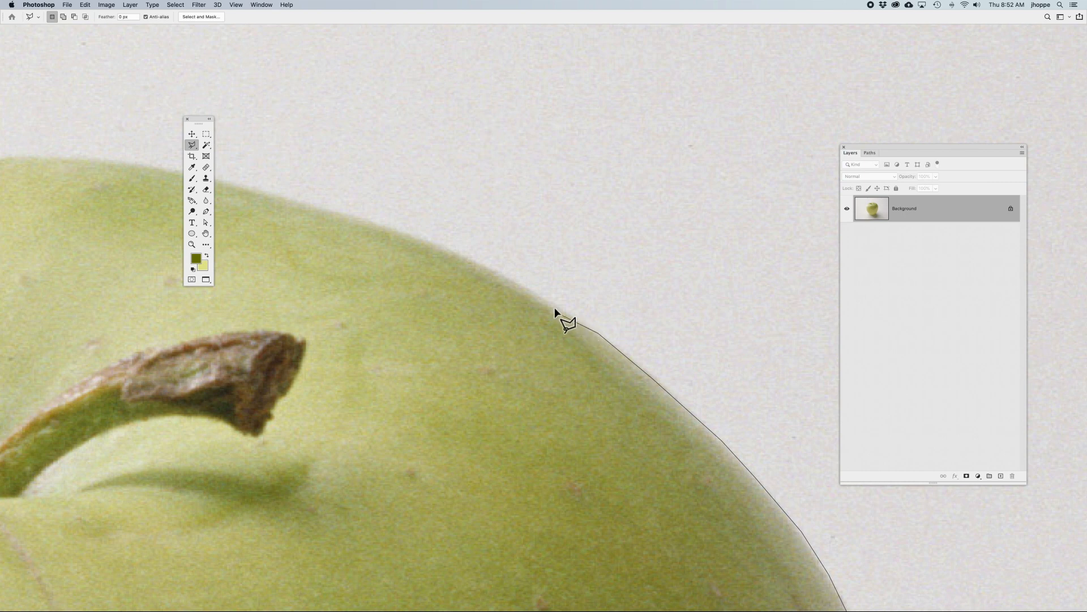
left_click(501, 274)
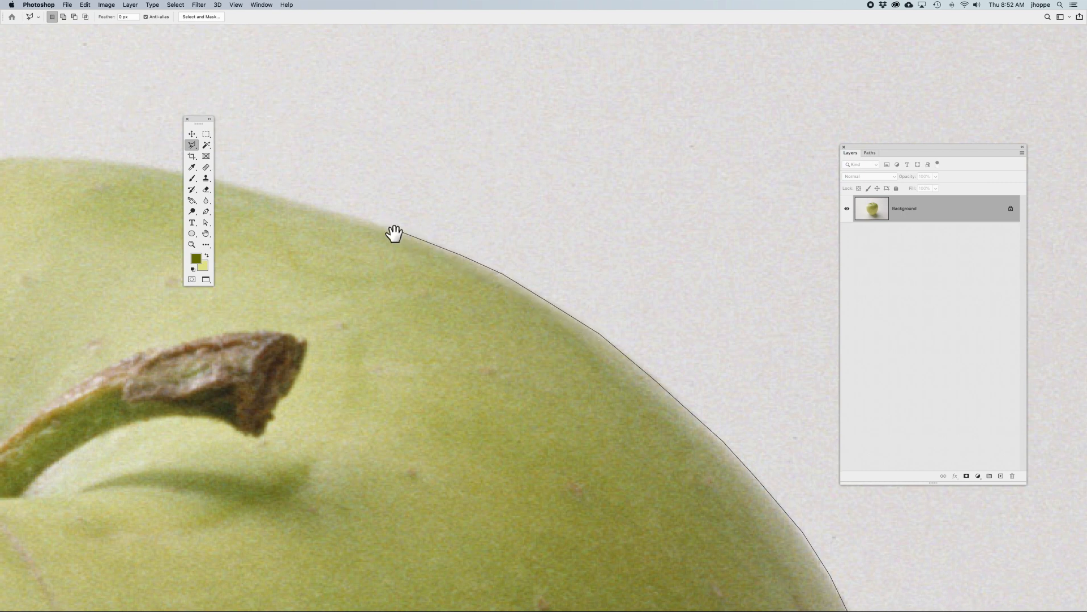
Step: Trace the apple's top edge behind the stem with short lasso segments
key("space")
left_click_drag(383, 230, 643, 311)
left_click(648, 311)
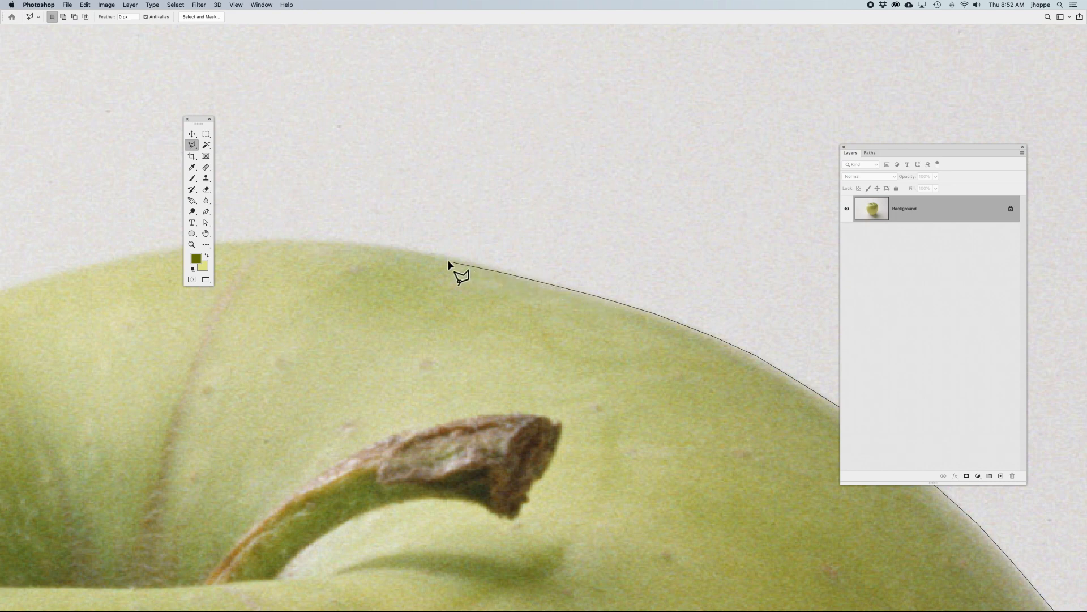
left_click(381, 249)
key("space")
left_click_drag(347, 250, 612, 291)
left_click(563, 281)
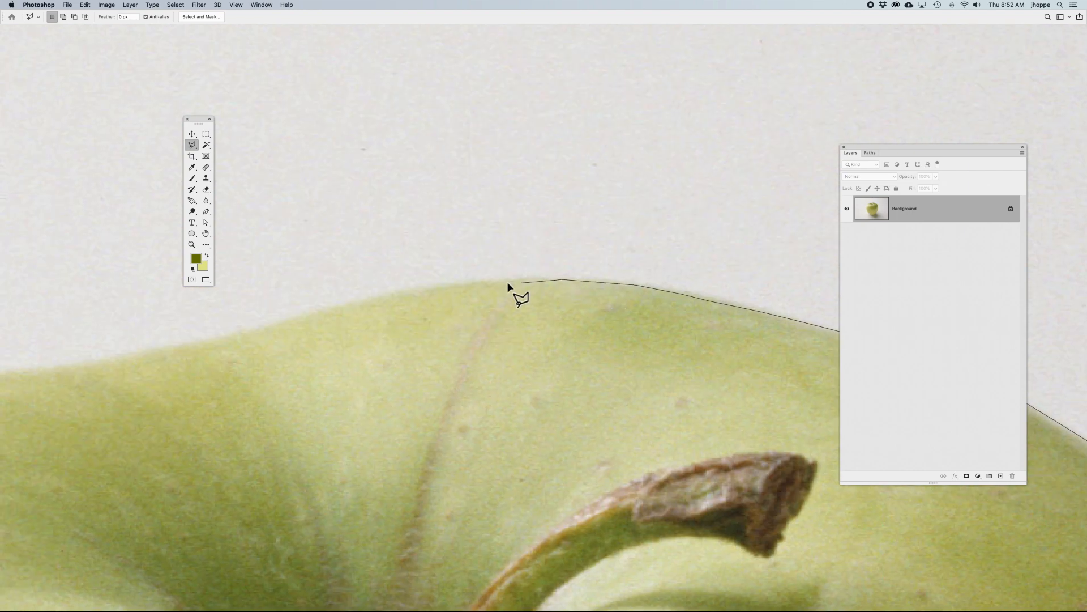
left_click(422, 288)
left_click(284, 322)
Step: Follow the gentle dip of the apple's top edge with lasso points toward the upper-left shoulder
key("space")
left_click_drag(262, 337, 683, 290)
left_click(634, 292)
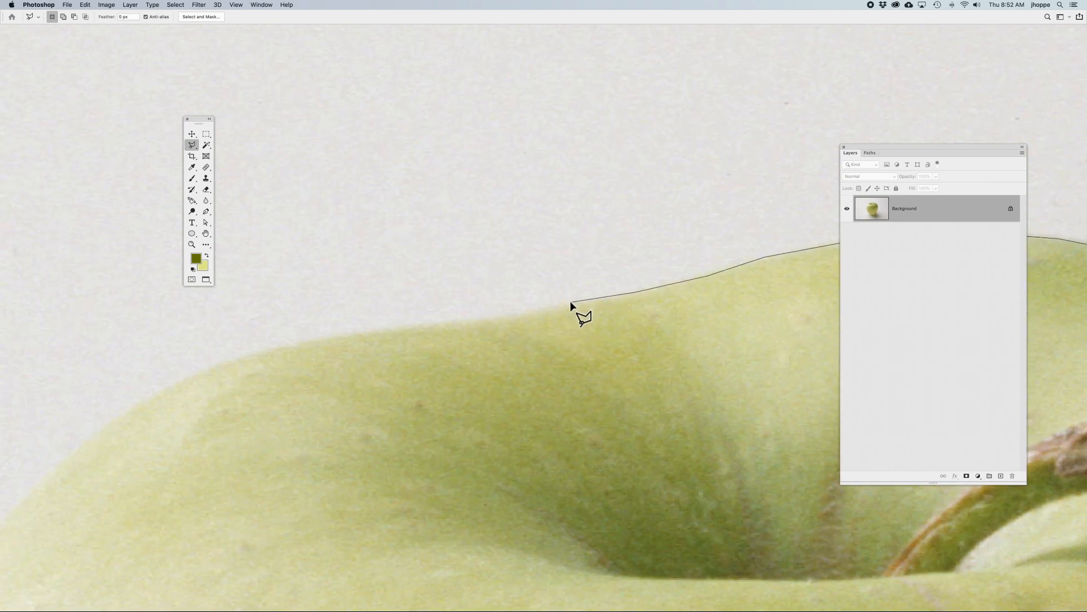
left_click(507, 316)
left_click(472, 321)
left_click(411, 326)
key("space")
mouse_move(395, 347)
left_mouse_down()
mouse_move(505, 255)
mouse_move(600, 201)
left_mouse_up()
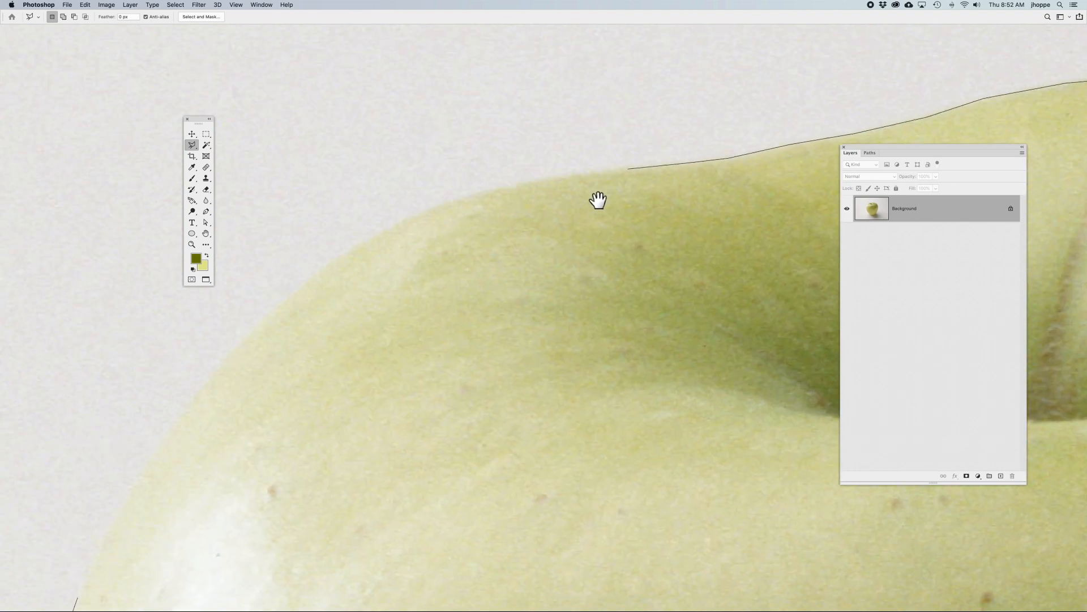
Step: Trace the upper-left shoulder, close the outline at its starting point, and fit the whole image in view
left_click(477, 191)
left_click(312, 277)
key("space")
left_click_drag(281, 389, 486, 215)
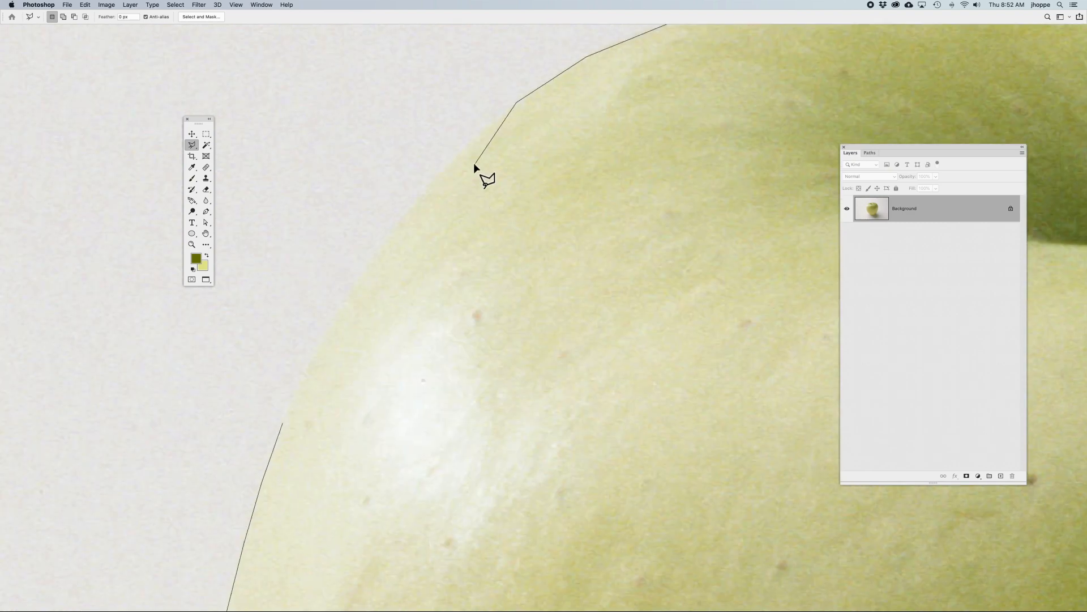
left_click(393, 231)
left_click(319, 343)
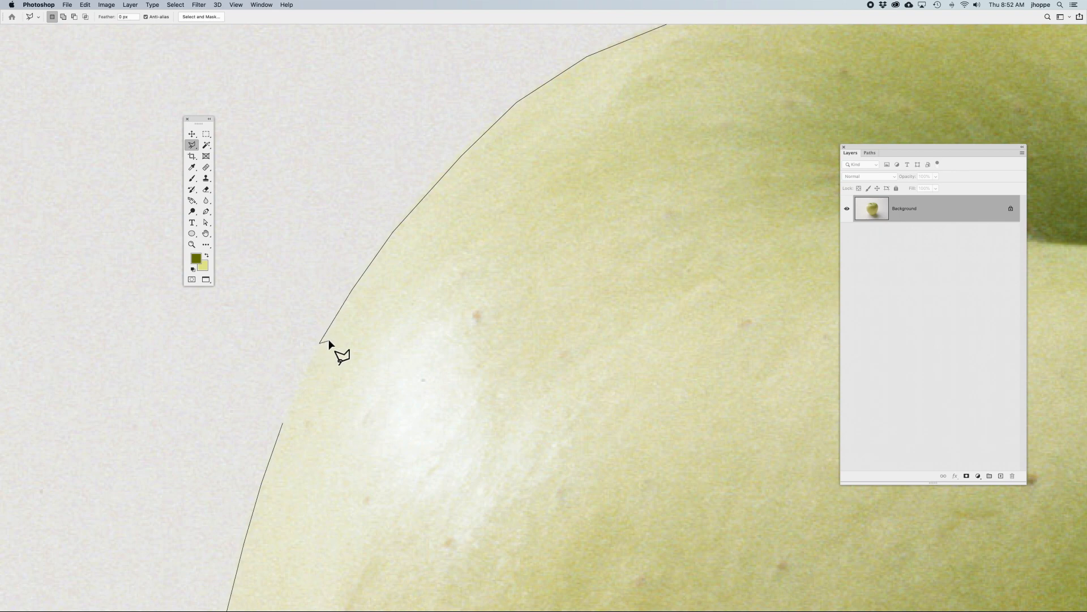
left_click(298, 392)
key("BackSpace")
left_click(282, 422)
key("super+0")
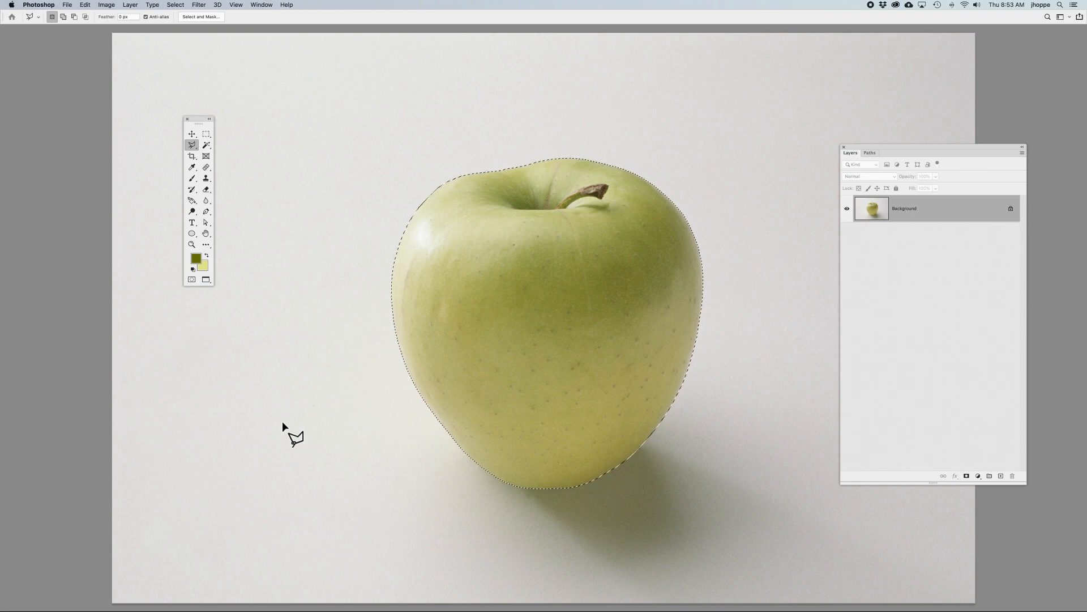
Step: Deselect the apple and restore the lost selection with Reselect
left_click(277, 367)
key("Escape")
key("super+d")
left_click(181, 5)
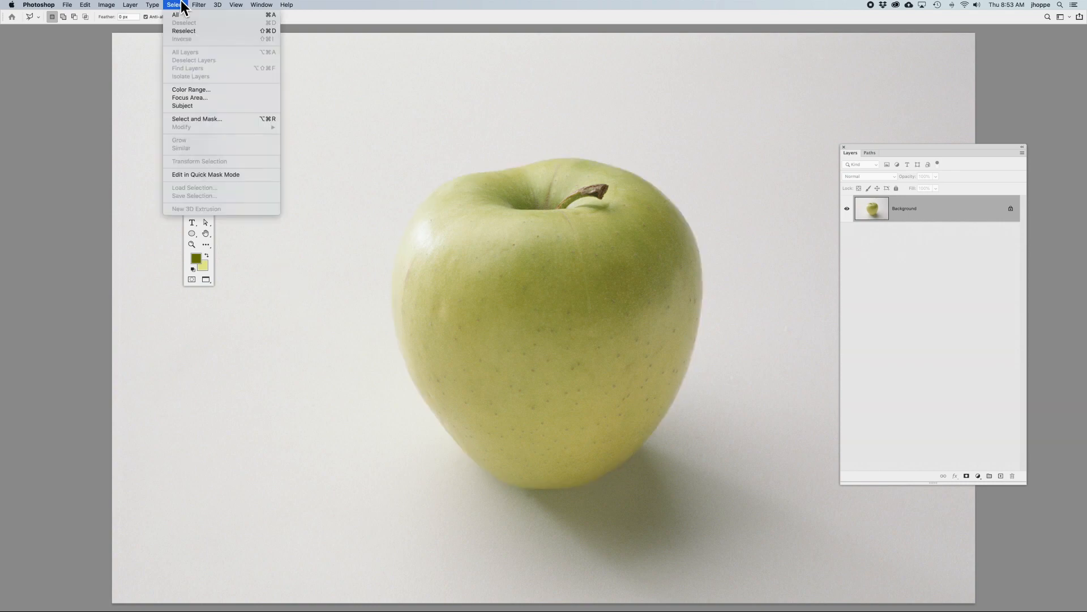
left_click(182, 30)
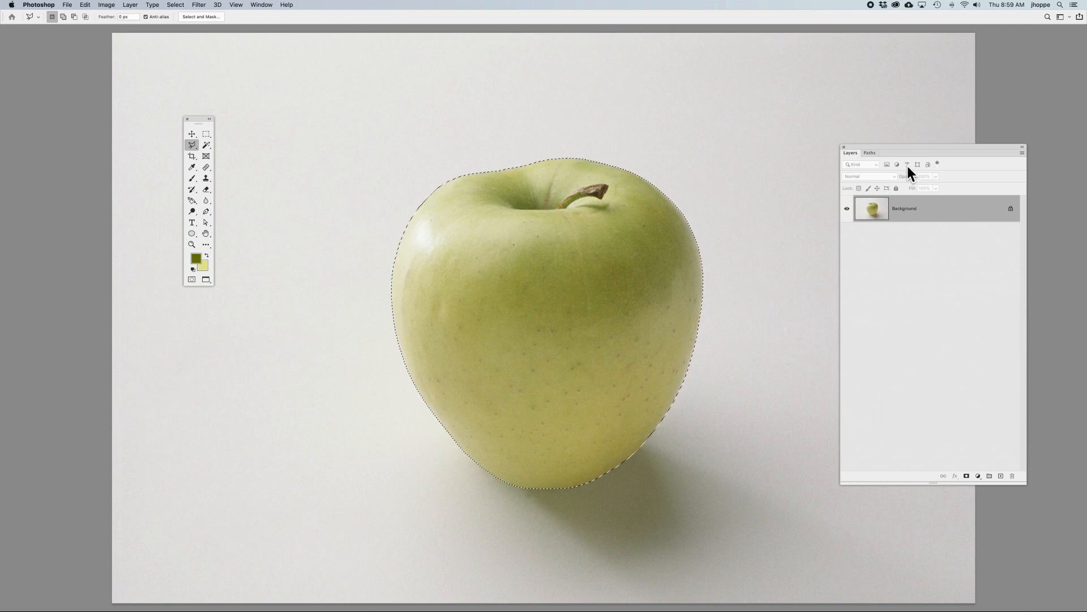
Step: Move the Layers panel closer to the apple and look through the list of available panels
left_click_drag(900, 144, 853, 143)
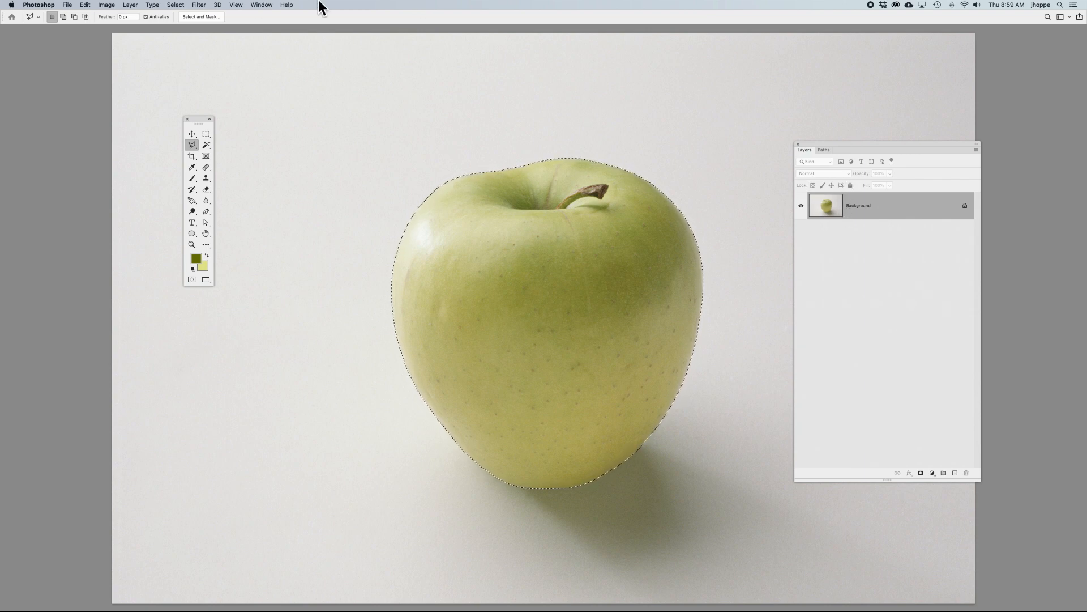
left_click(261, 5)
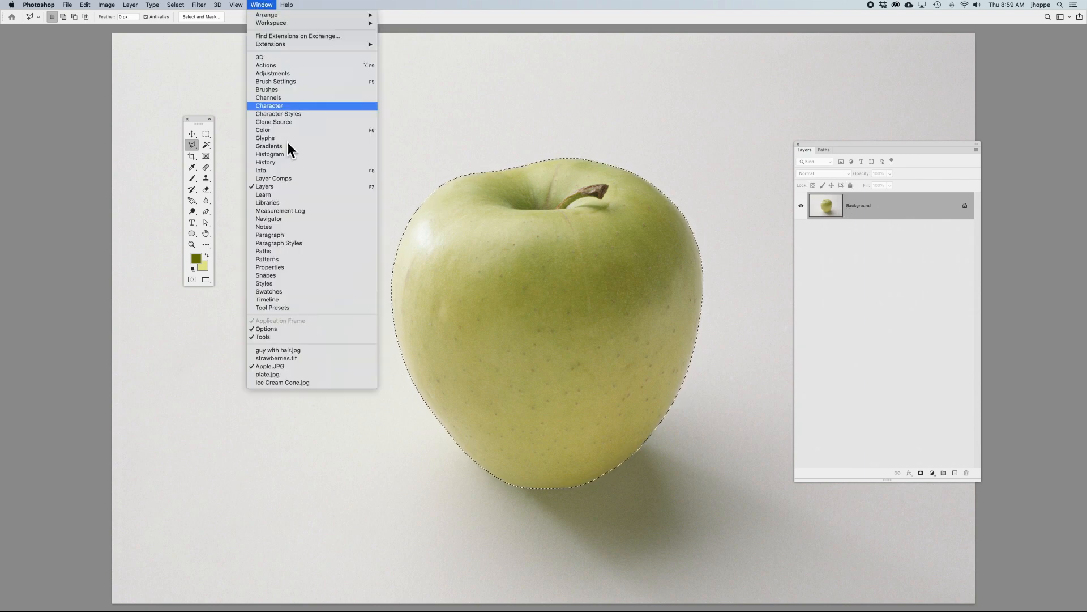
left_click(261, 5)
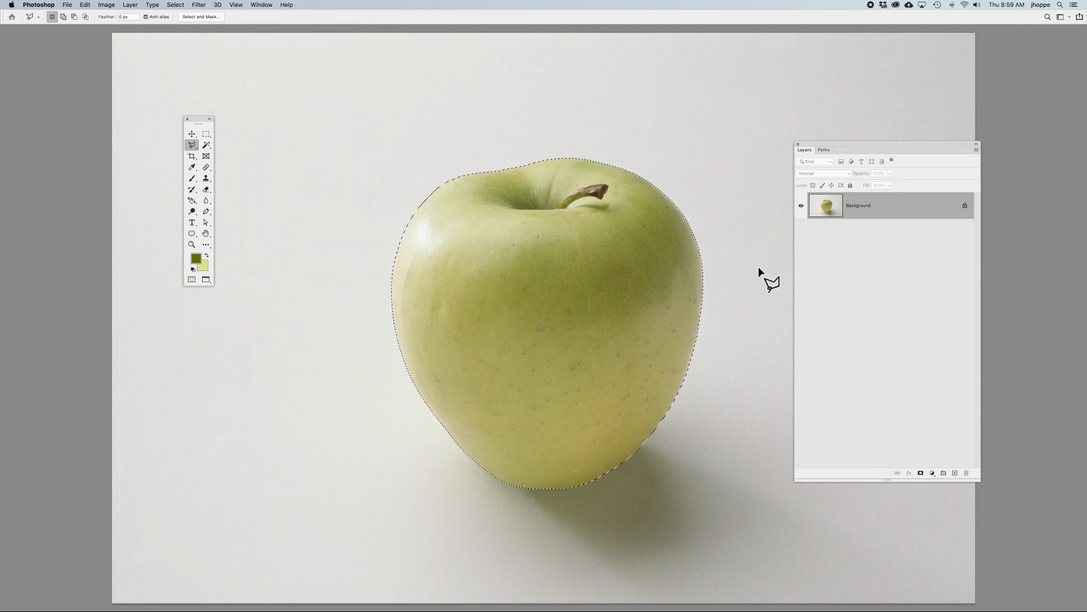
Step: Open the Fill dialog for the selected apple on the locked Background layer and cancel it
key("shift+BackSpace")
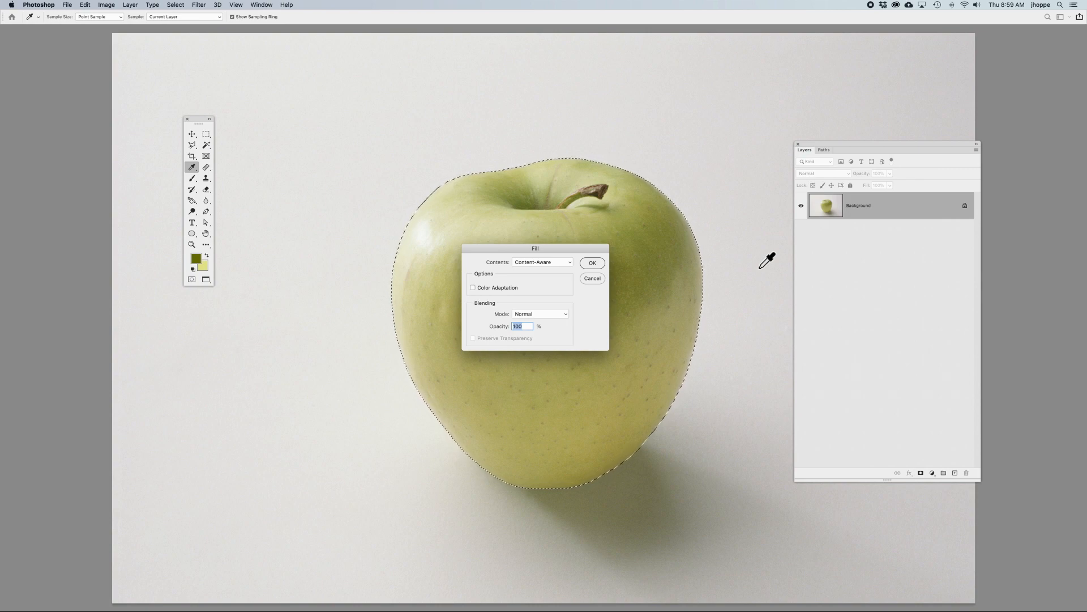
left_click(591, 279)
Step: Unlock the Background layer and try deleting the selected apple, undoing the deletion
left_click_drag(888, 143, 861, 140)
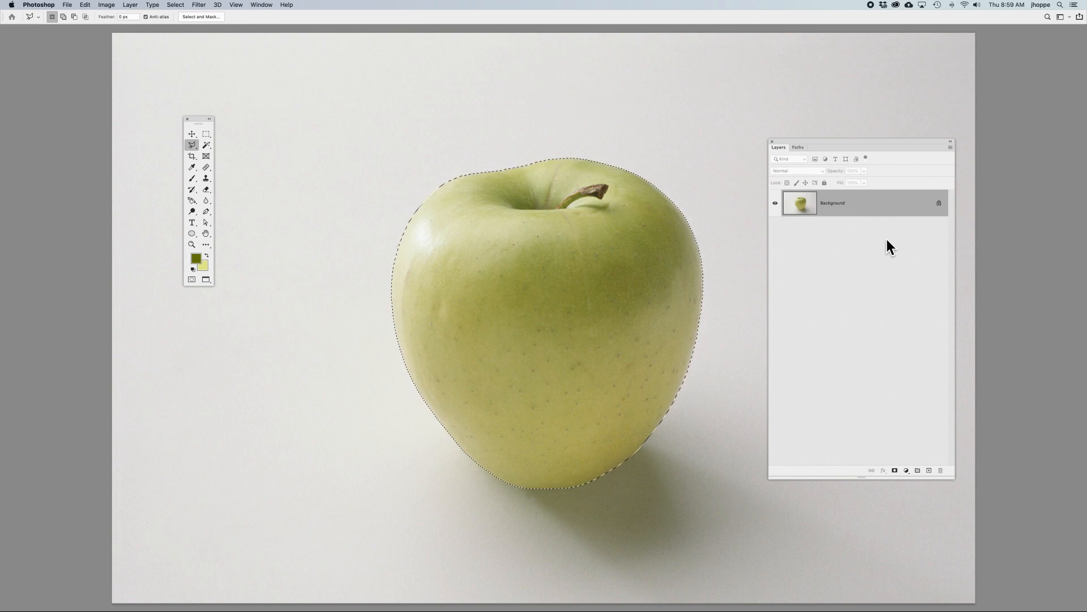
left_click(939, 204)
key("Delete")
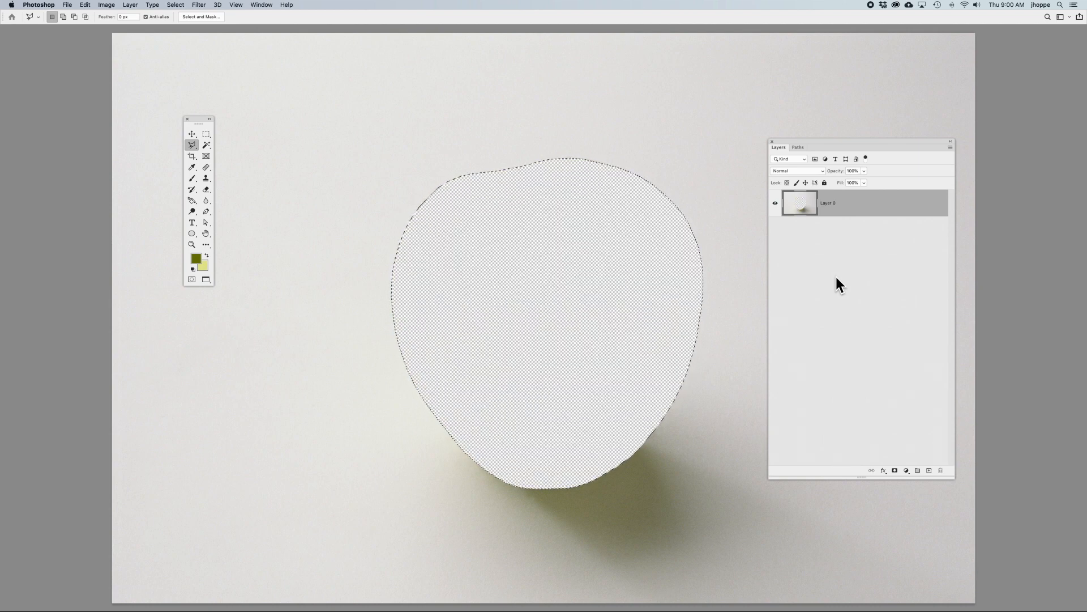
key("super+z")
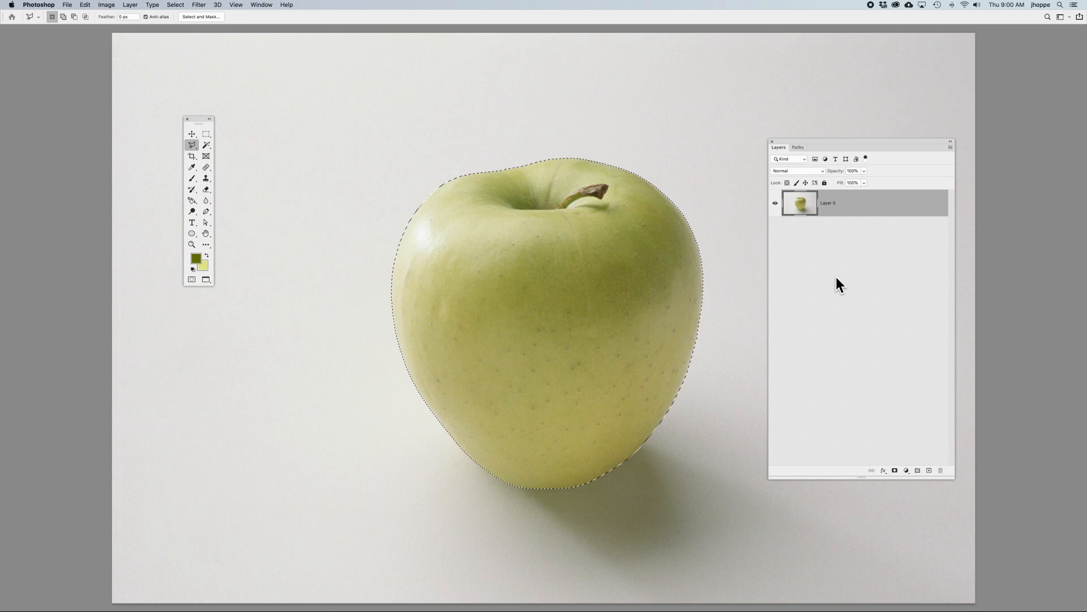
Step: Invert the apple selection, delete the background around the apple, and clear the selection
left_click(177, 5)
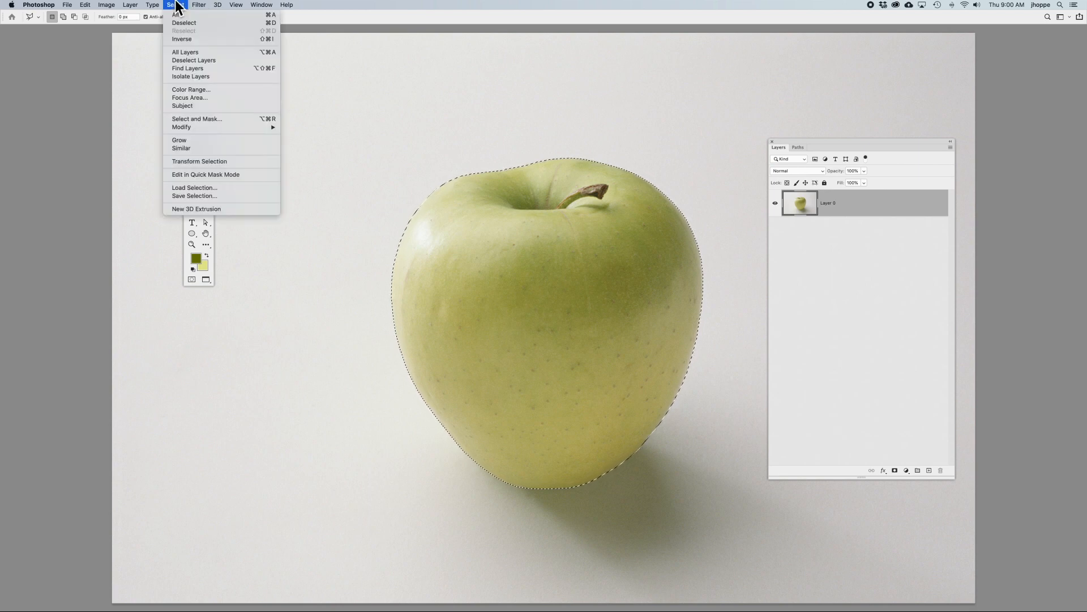
left_click(183, 39)
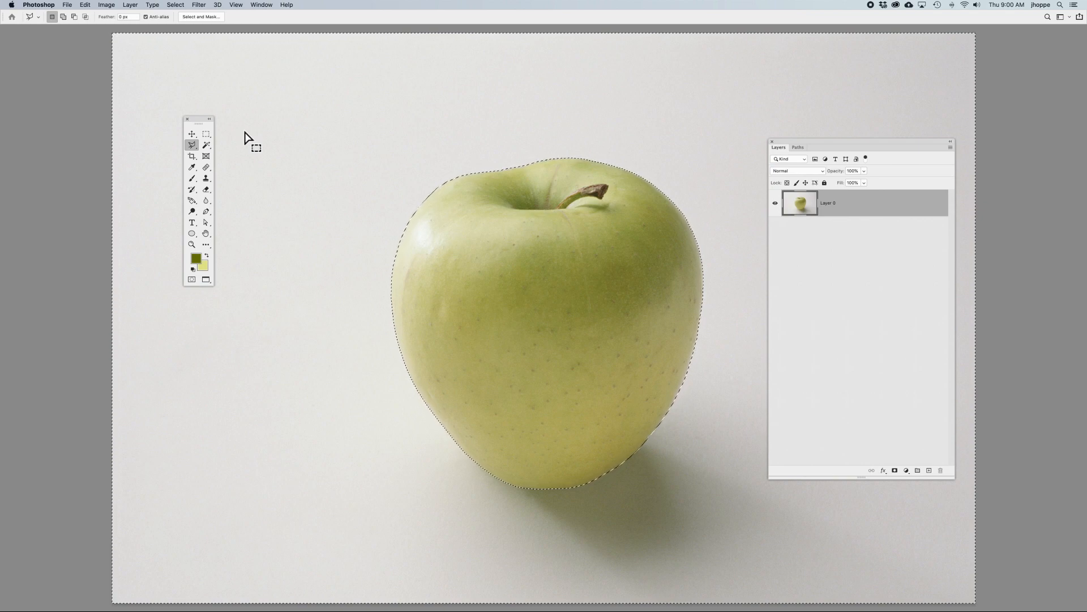
key("super+equal")
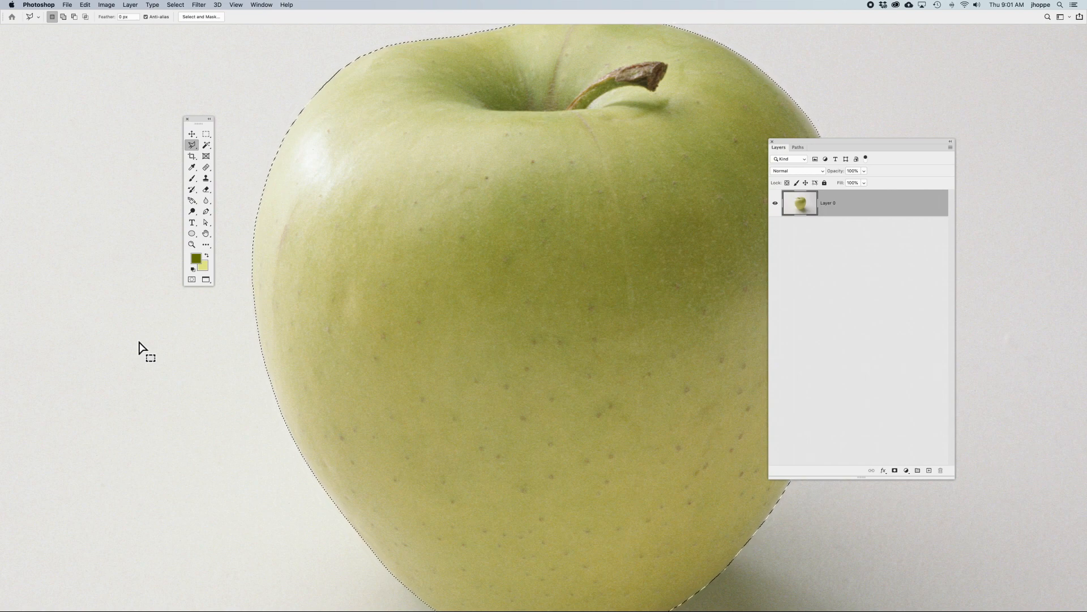
key("super+0")
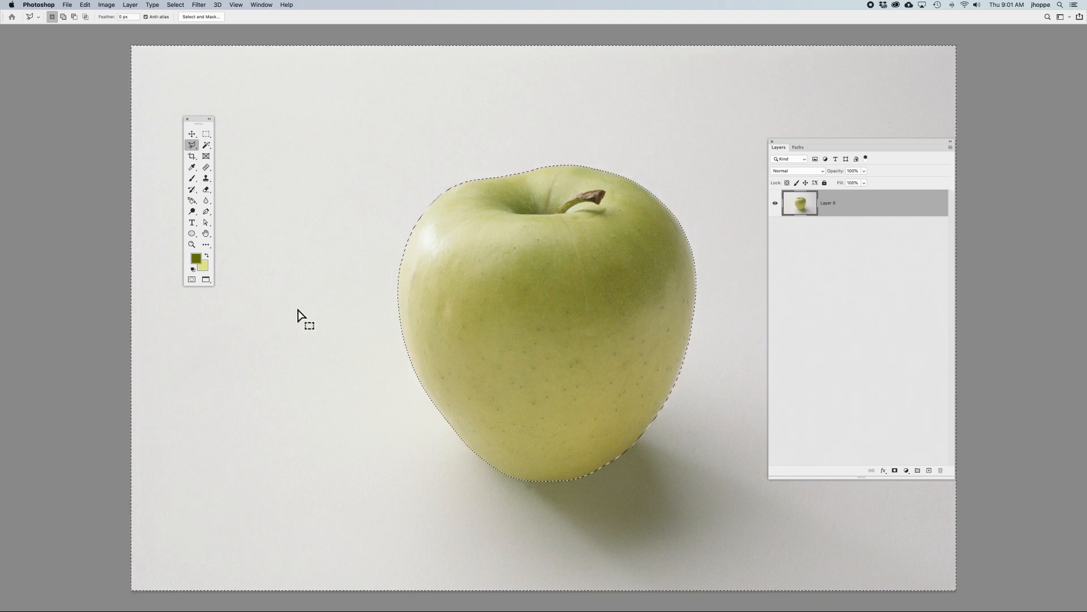
key("Delete")
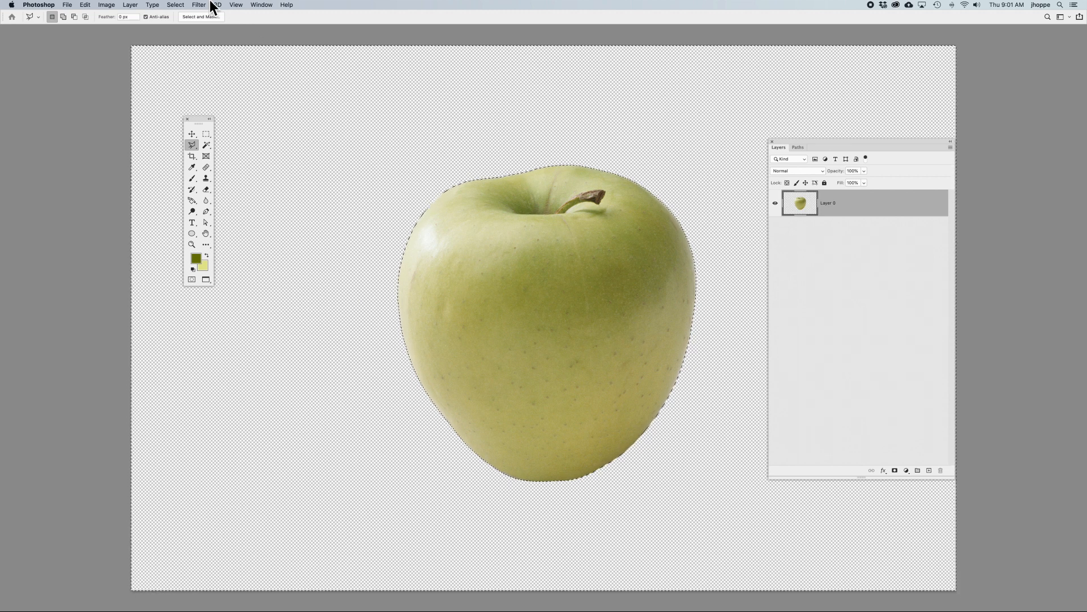
left_click(176, 5)
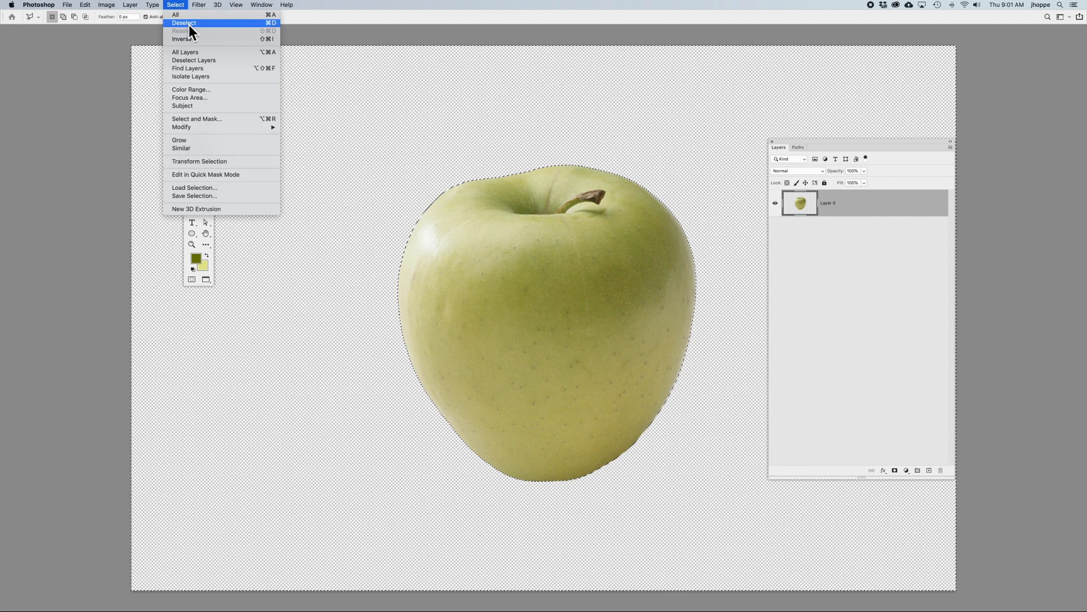
left_click(274, 25)
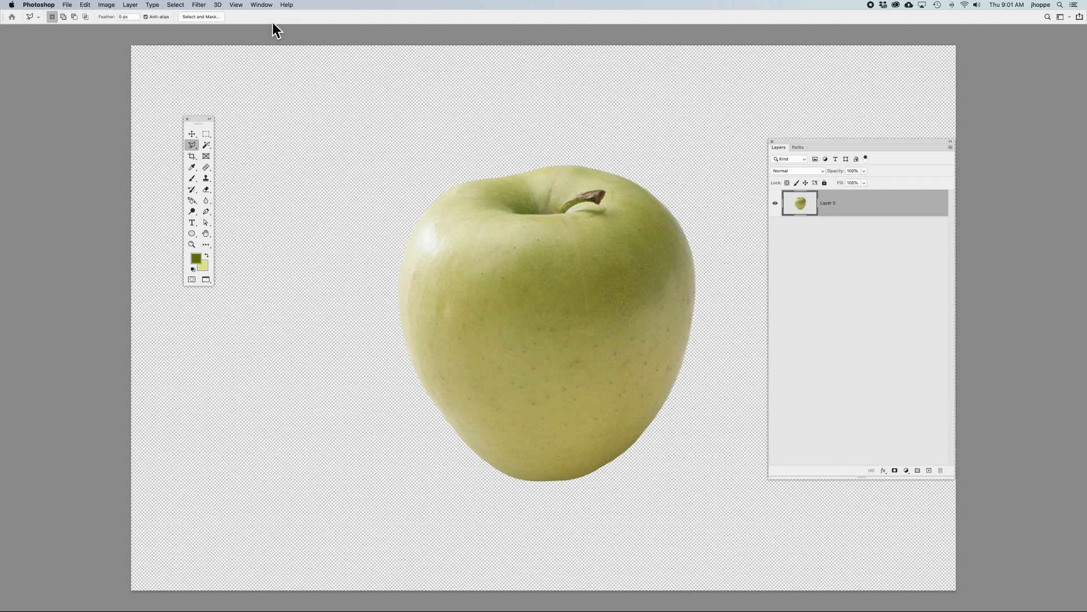
Step: Shift the cut-out apple slightly to the left and commit a Free Transform without resizing it
key("v")
left_click_drag(572, 264, 626, 296)
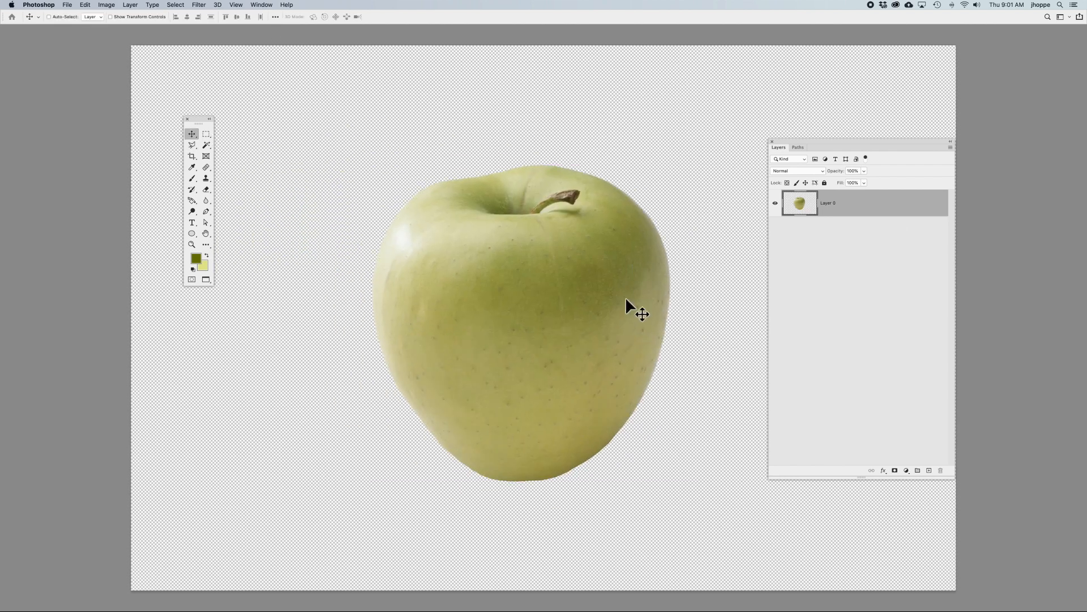
key("super+t")
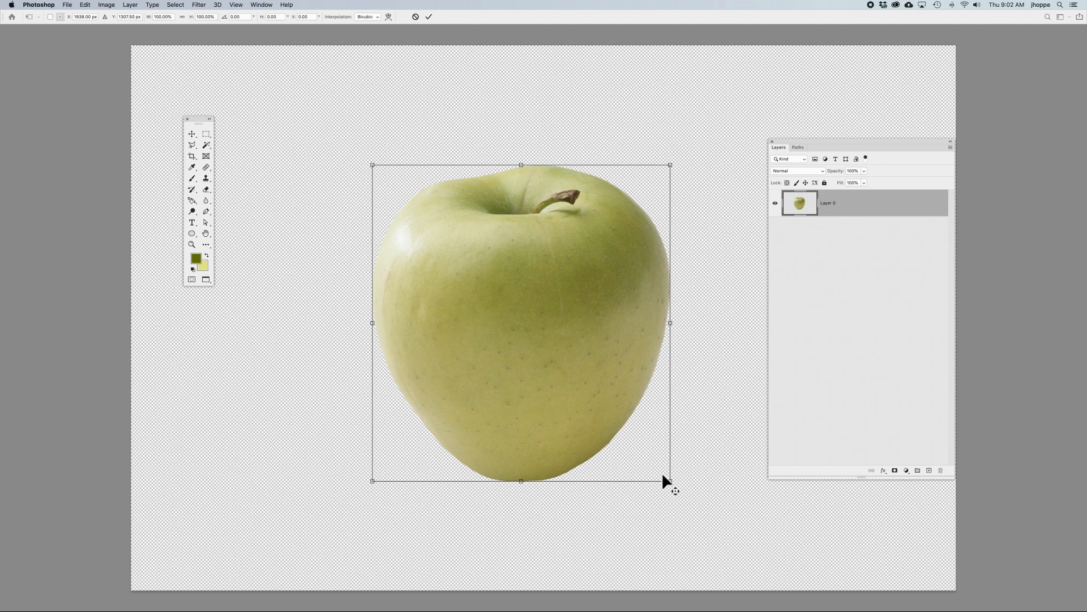
key("Return")
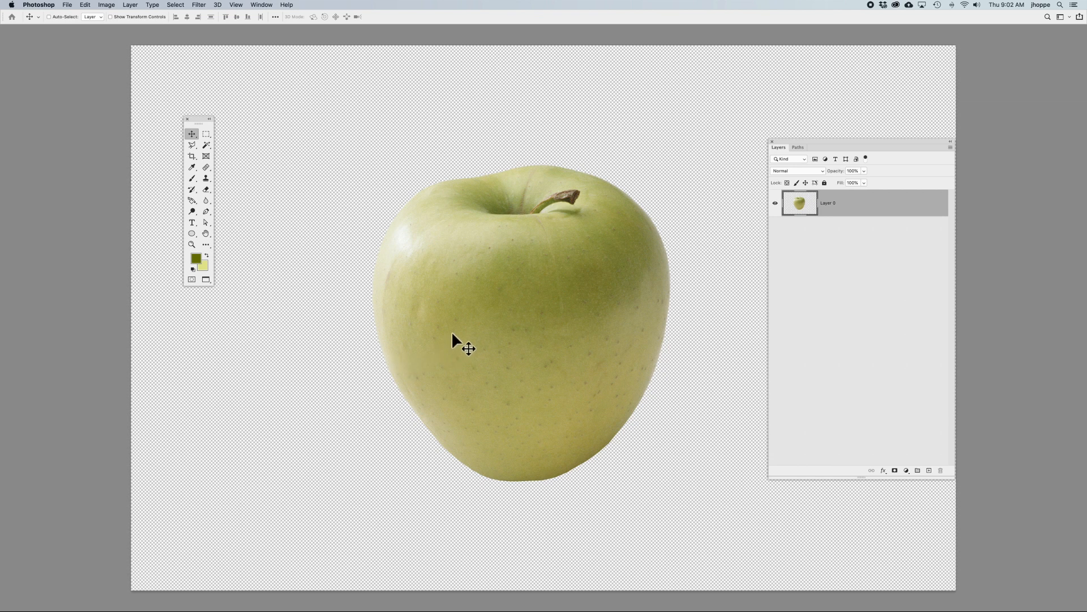
Step: Cycle through the screen modes and set the view to Standard Screen Mode
key("f")
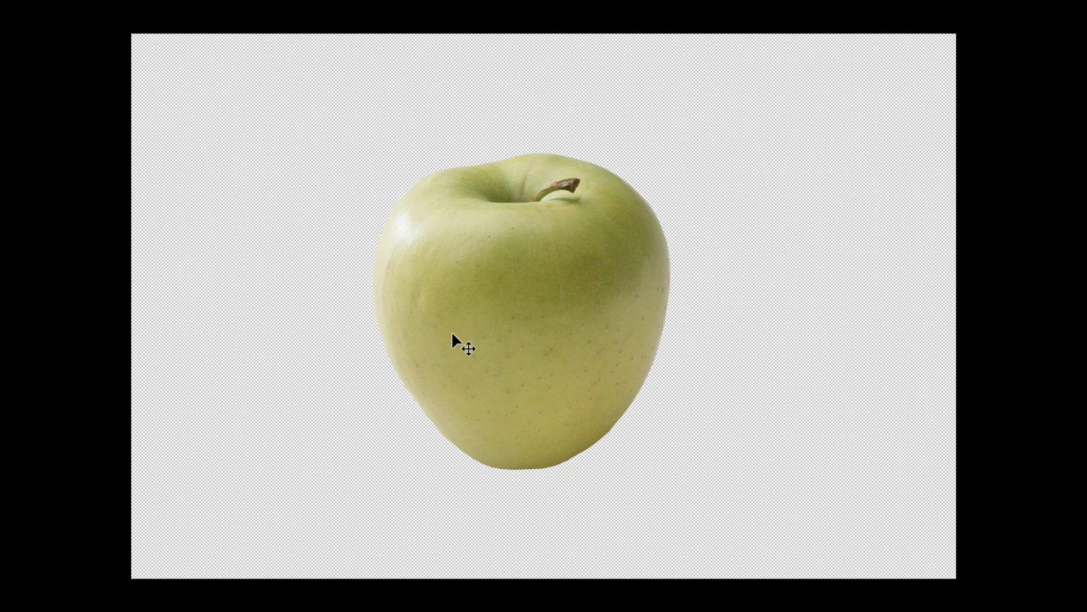
key("f")
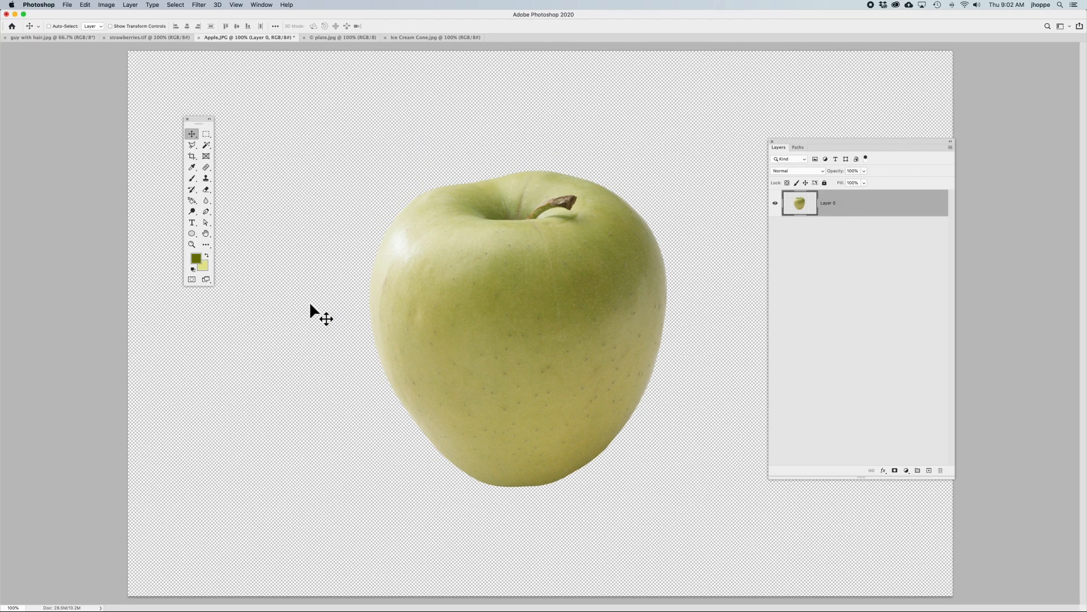
left_click(205, 280)
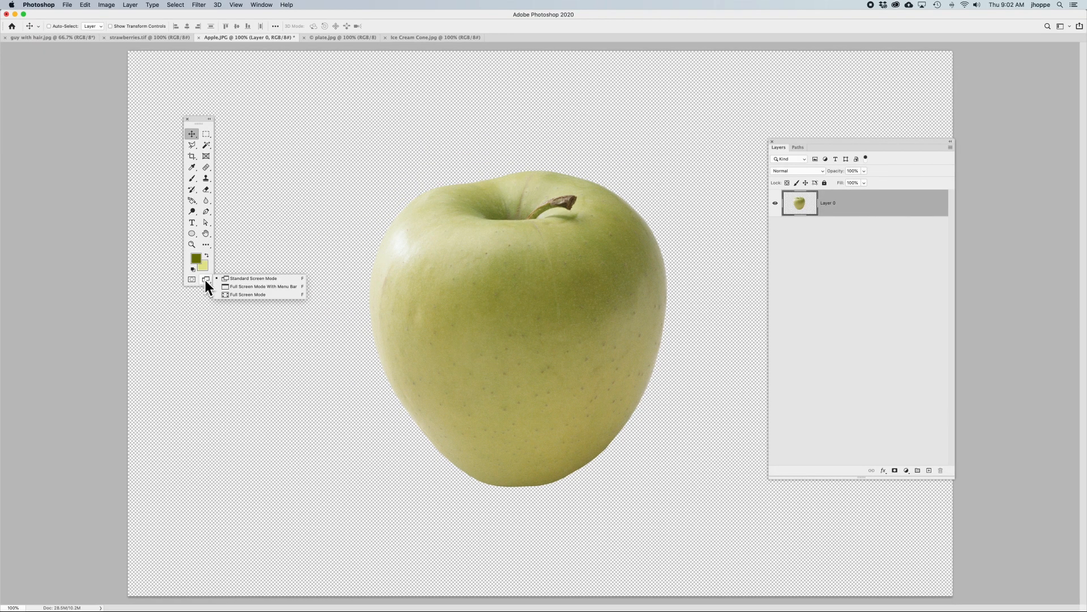
left_click(272, 278)
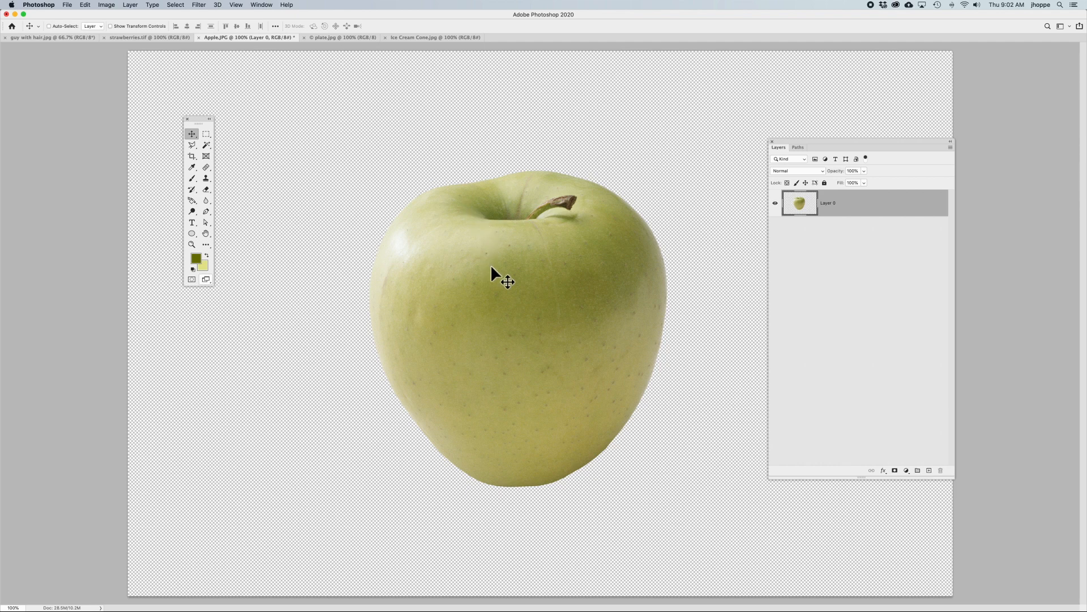
Step: Copy the cut-out apple into plate.jpg over the plate, and delete the pasted apple layer
left_click_drag(487, 251, 359, 35)
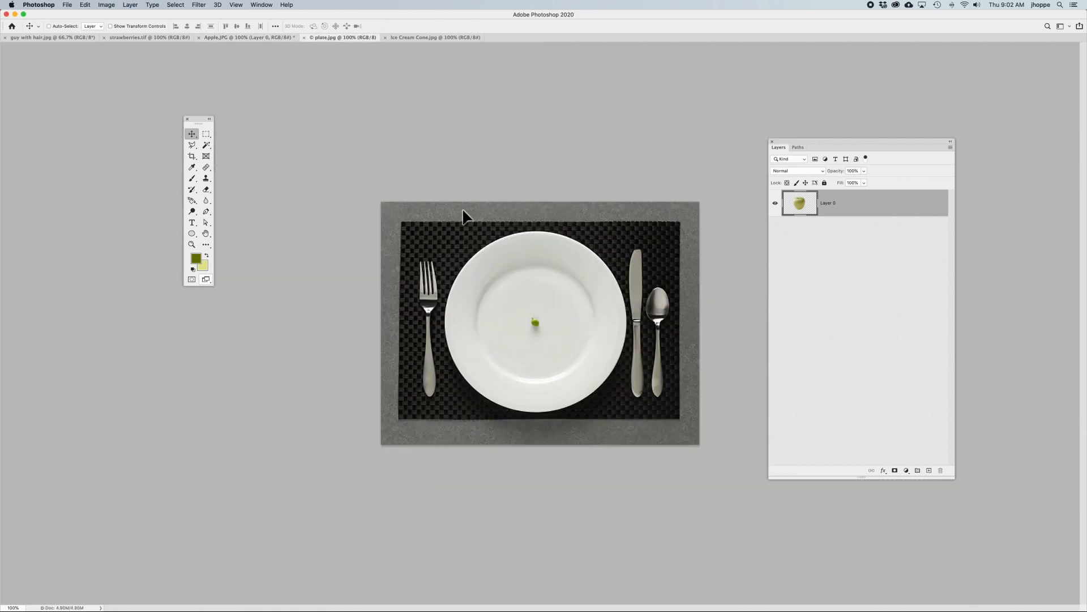
left_click_drag(515, 287, 548, 341)
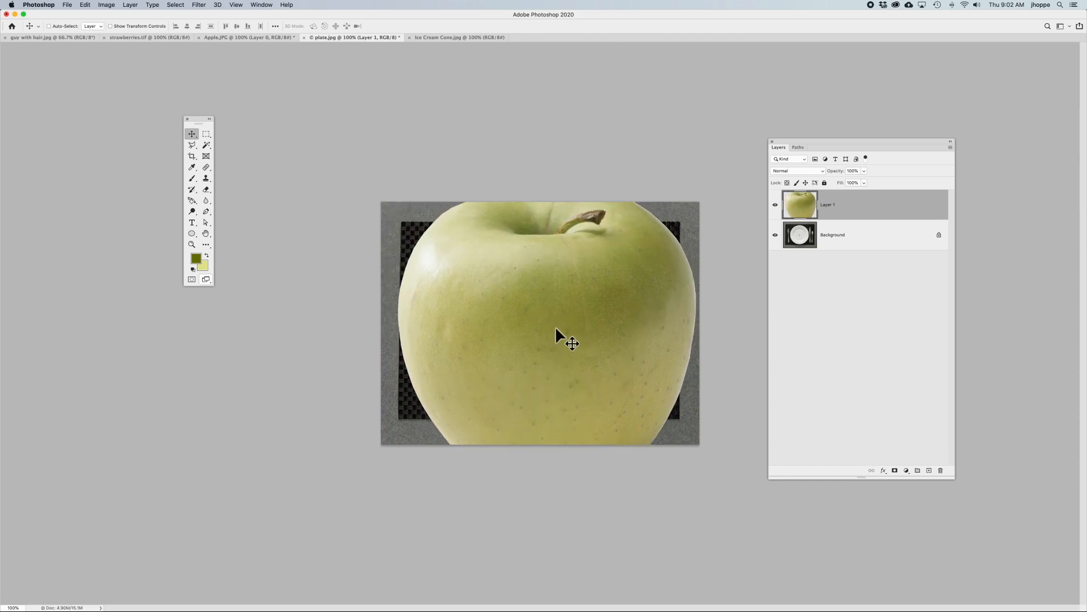
key("BackSpace")
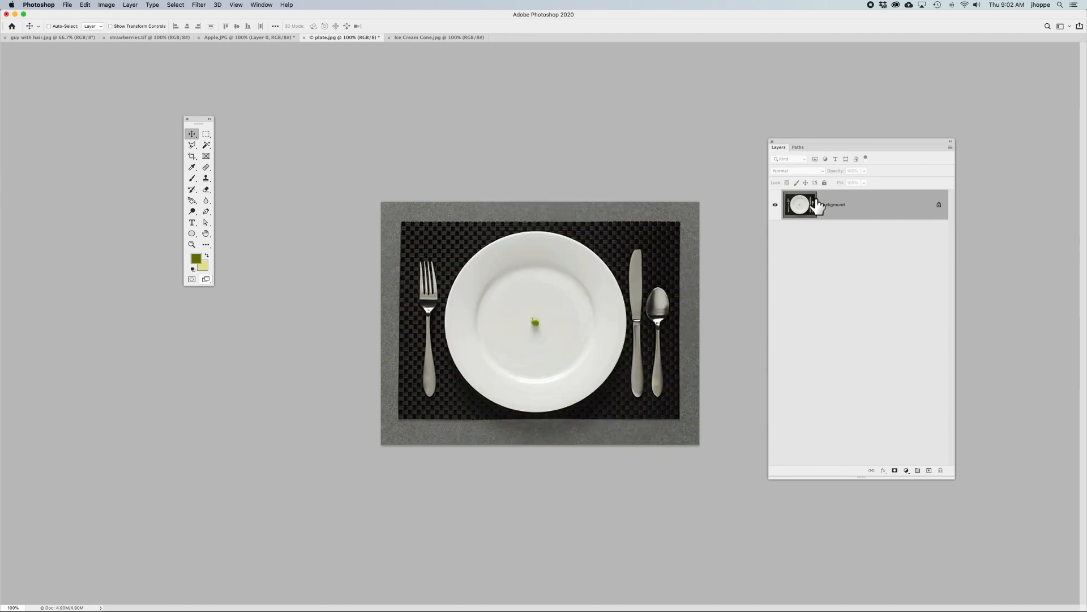
Step: Return to Apple.JPG and undo the apple's move, the background deletion and the selection inversion
left_click(246, 36)
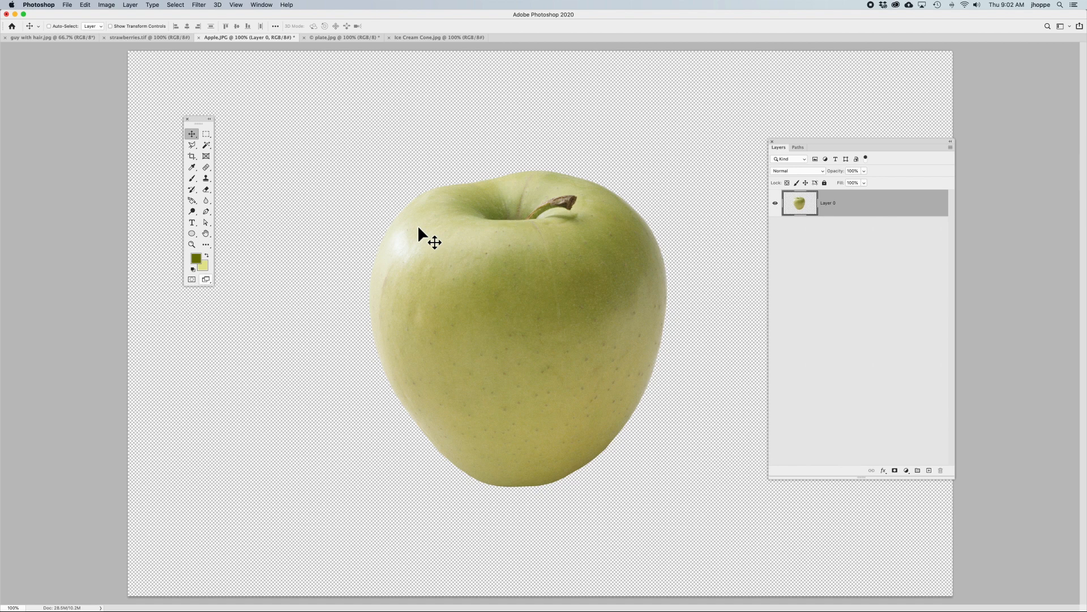
key("super+z")
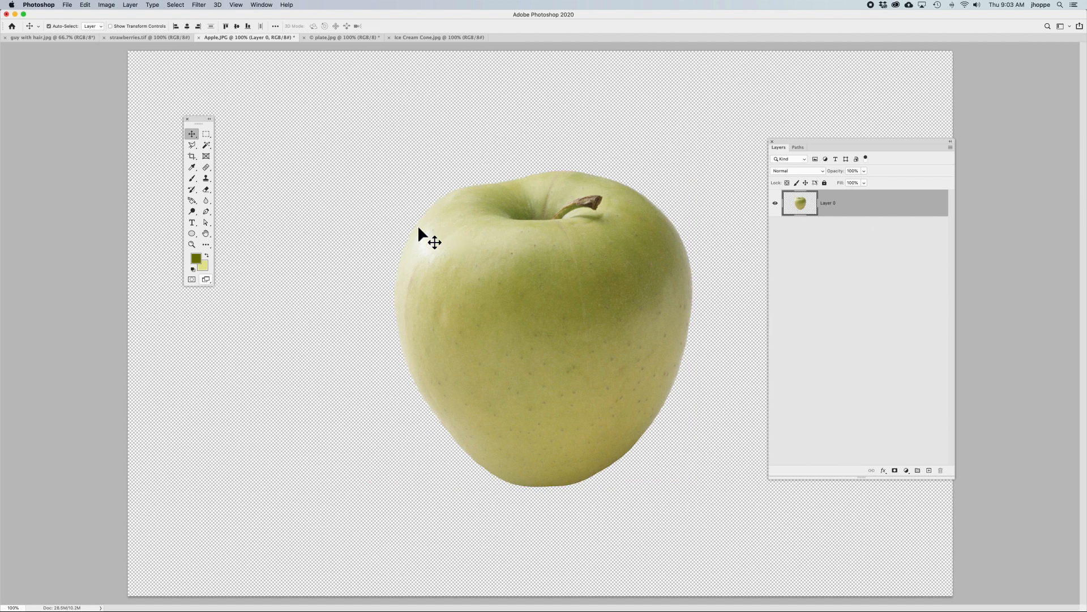
key("super+z")
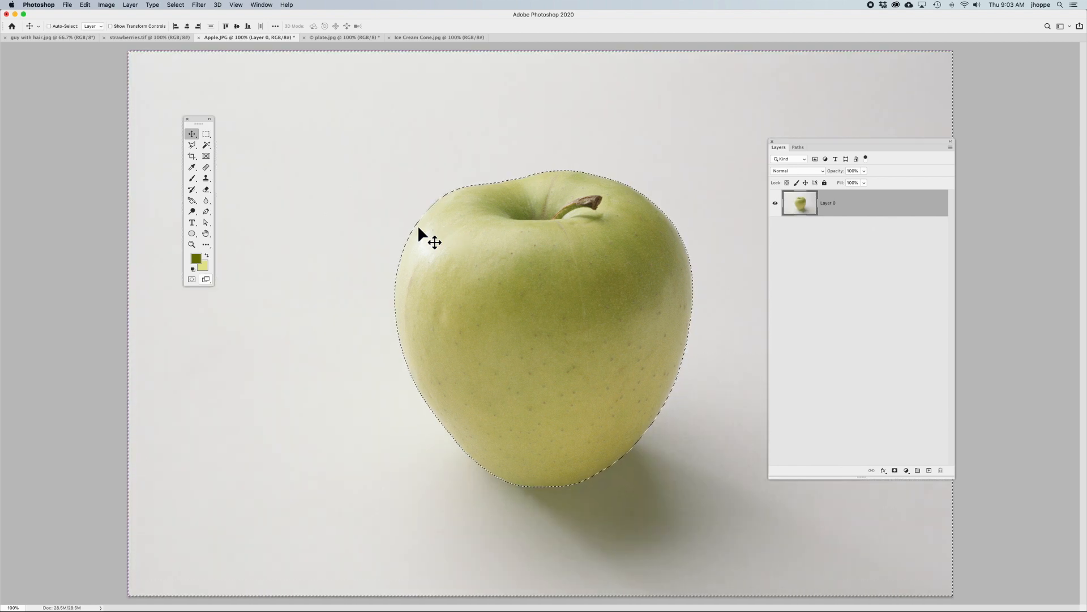
key("super+z")
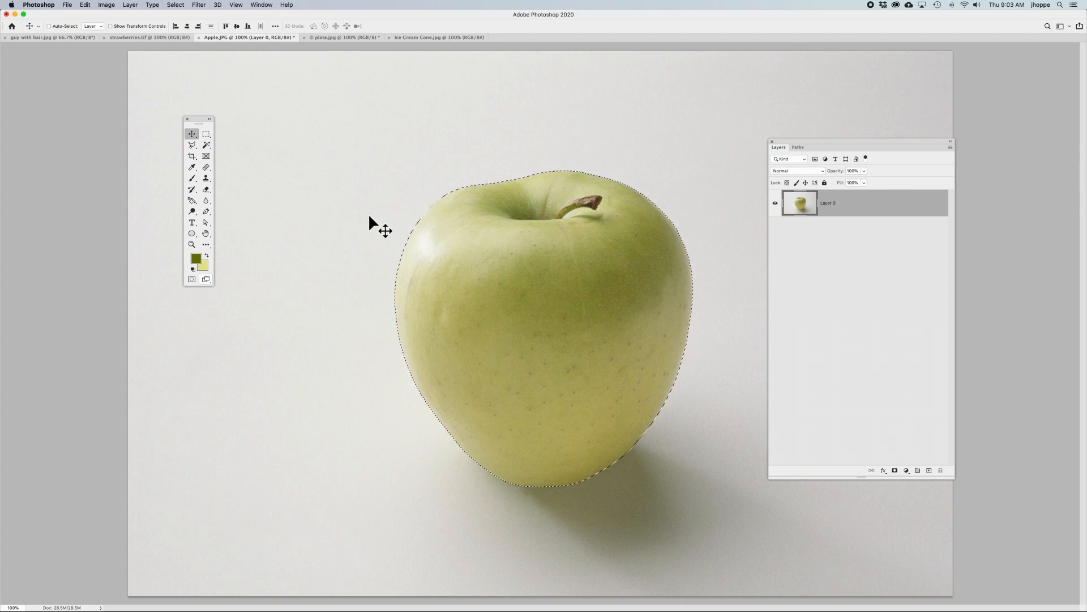
Step: Try moving the apple selection with the Polygonal Lasso and with the Move tool, undoing the pixel move
left_click(192, 145)
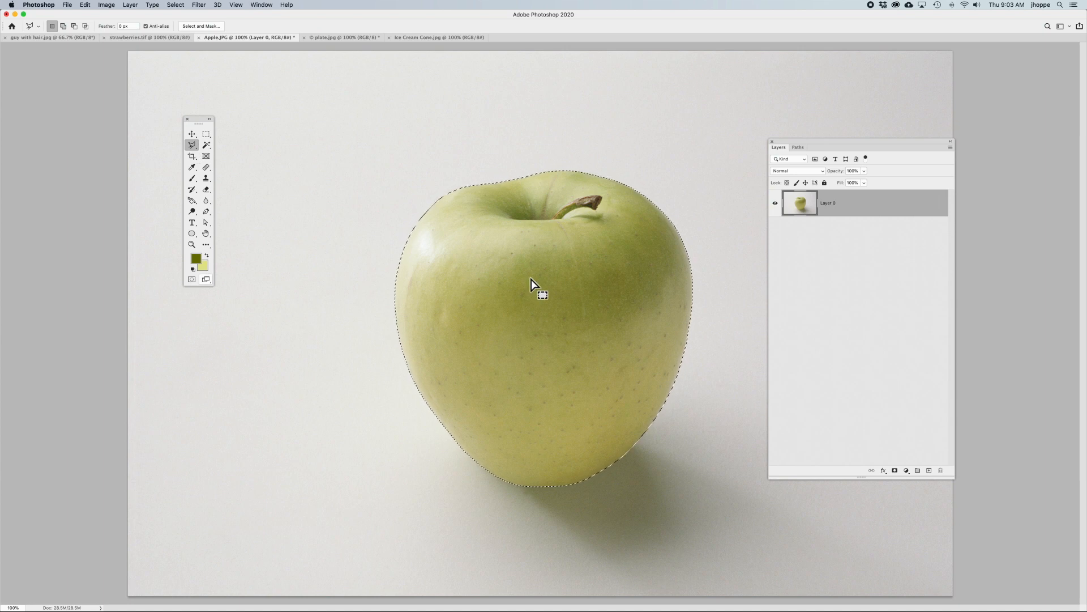
left_click_drag(532, 279, 452, 265)
left_click(192, 134)
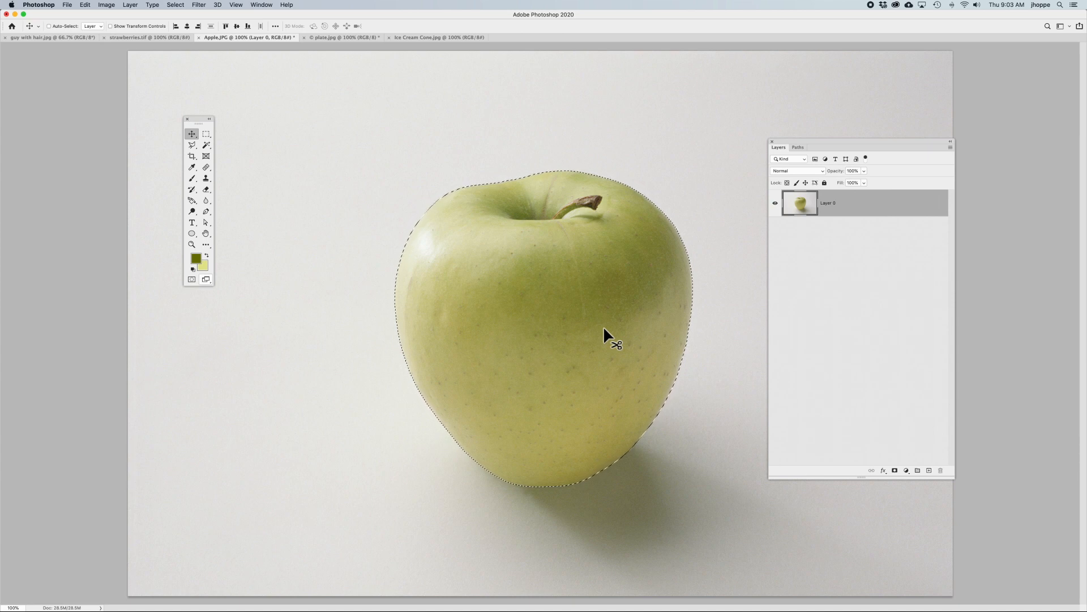
left_click_drag(603, 328, 533, 293)
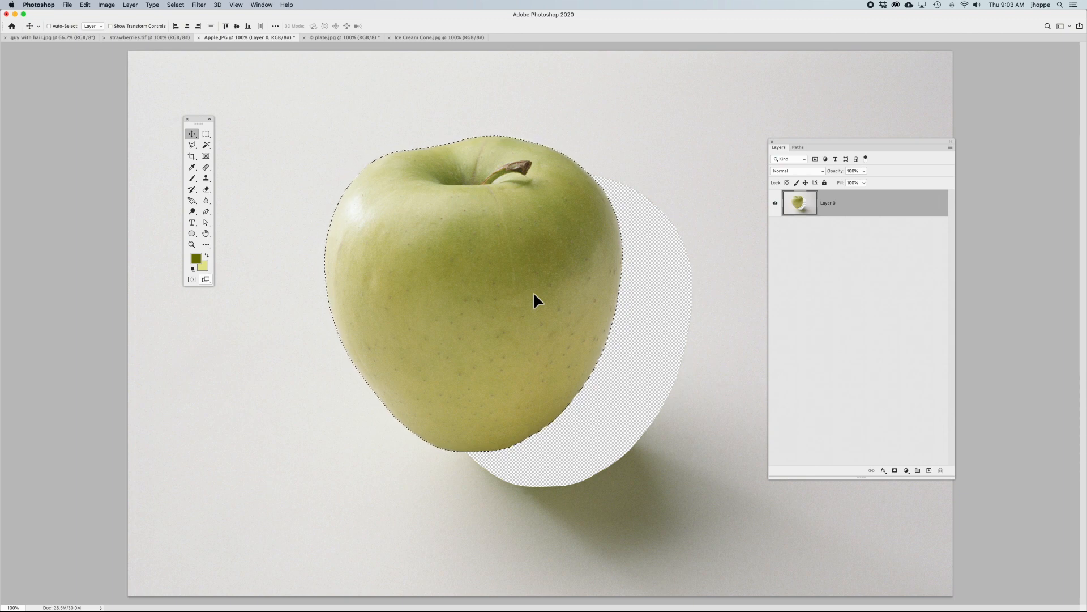
key("super+z")
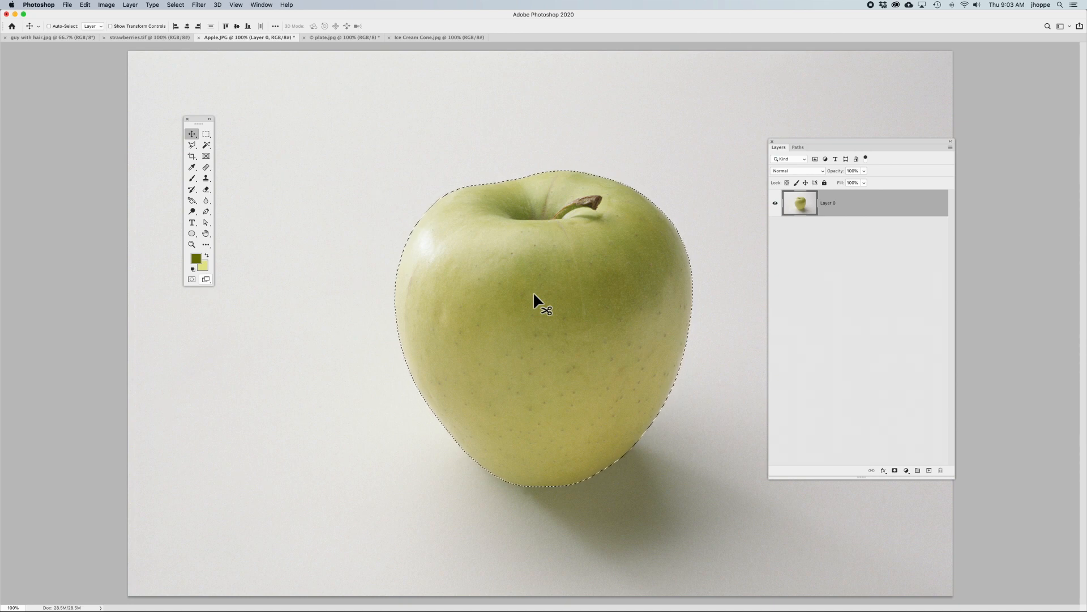
Step: Shift only the selection outline downward with the Rectangular Marquee tool and undo the shift
key("m")
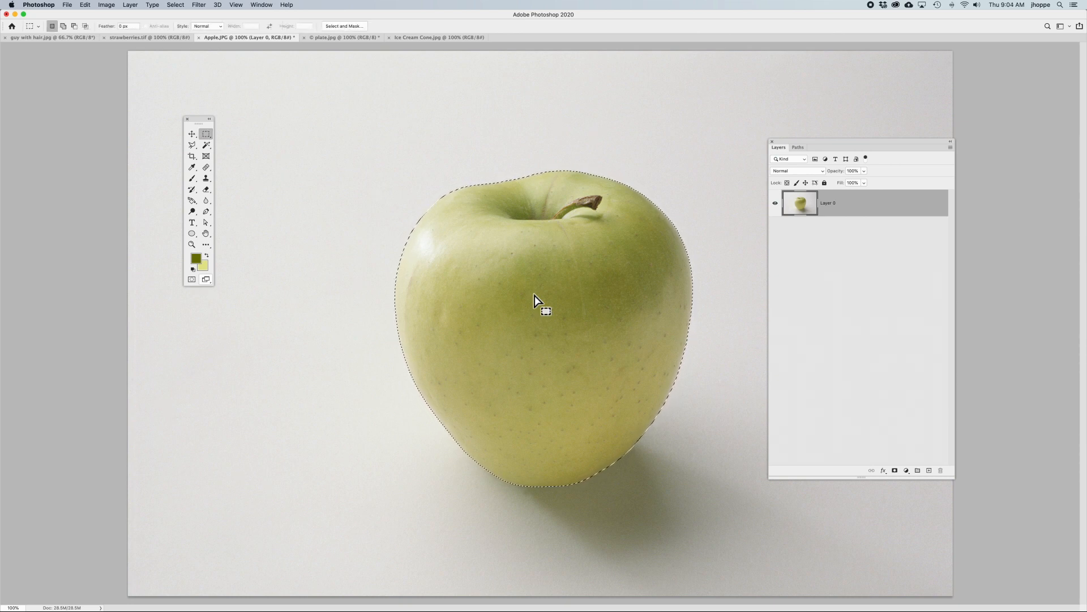
left_click_drag(534, 292, 535, 332)
key("super+z")
Step: Isolate the apple by inverting its selection and deleting the background, then deselect and activate the Move tool
key("v")
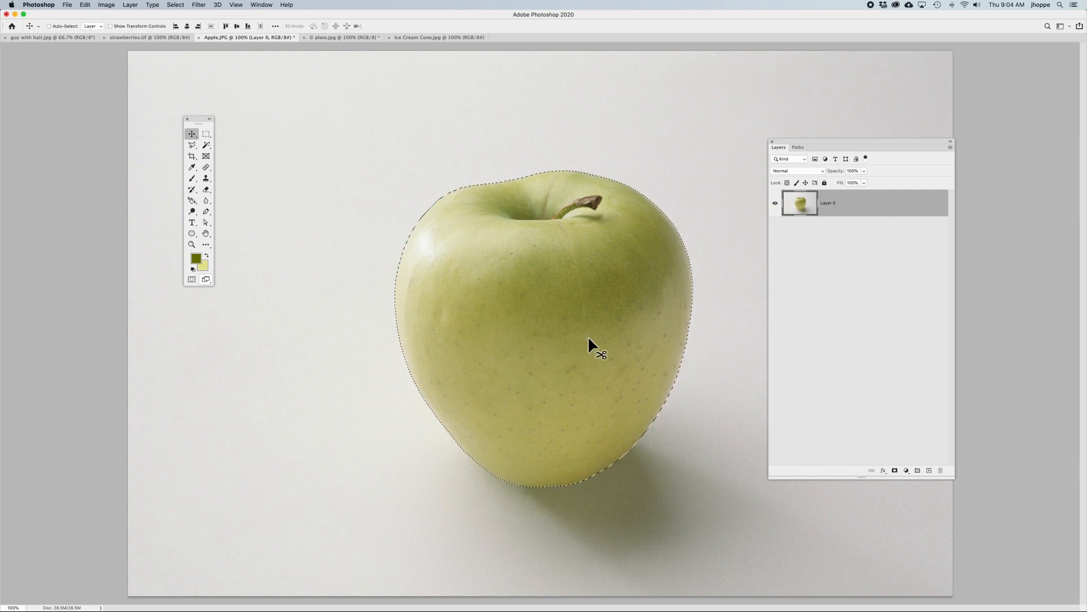
key("super+shift+i")
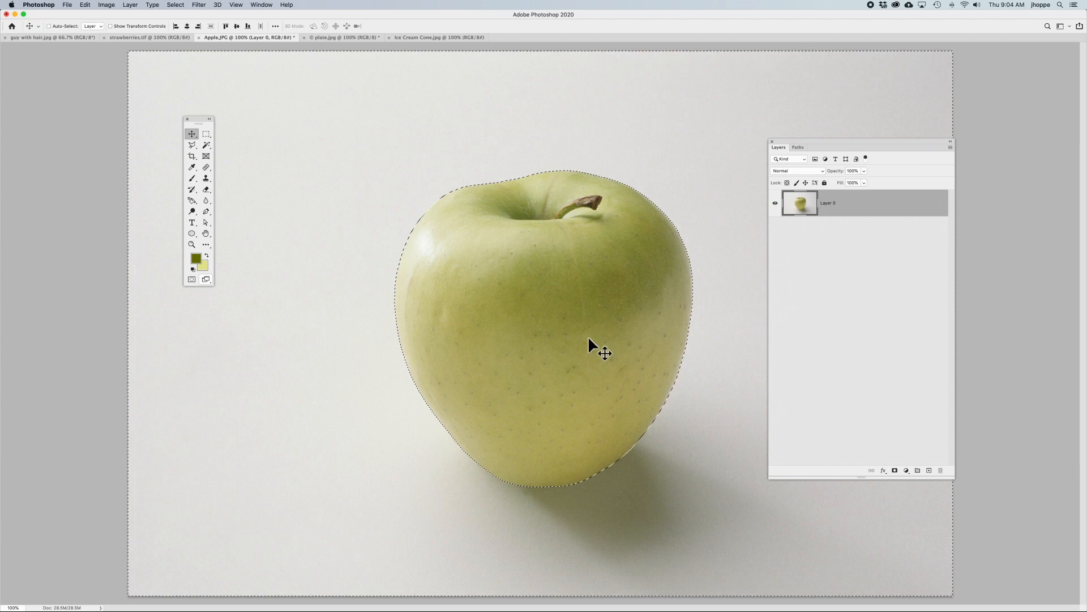
left_click(192, 145)
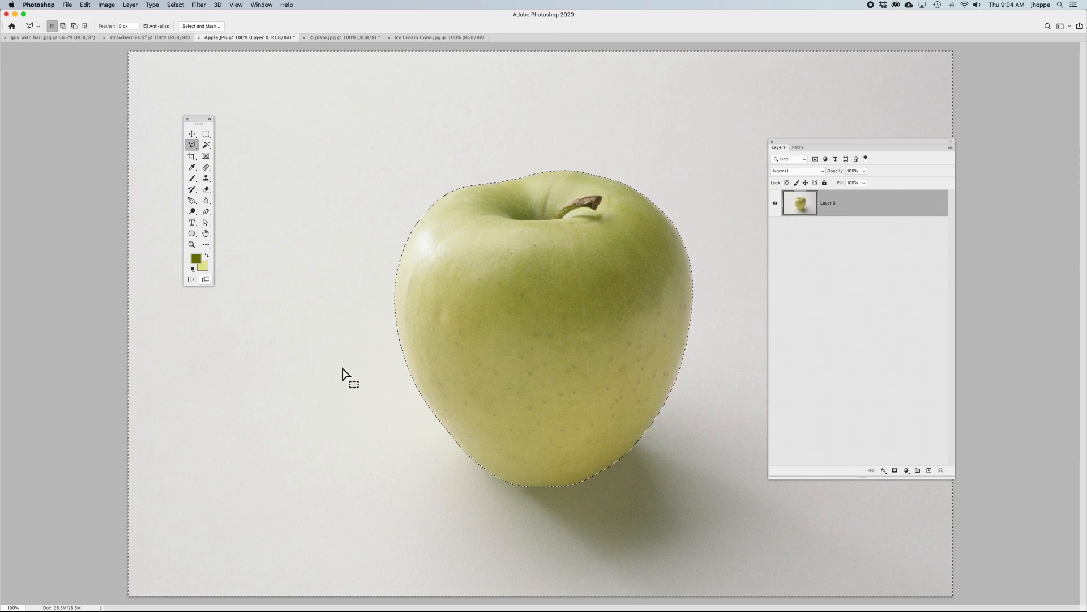
key("Delete")
key("super+d")
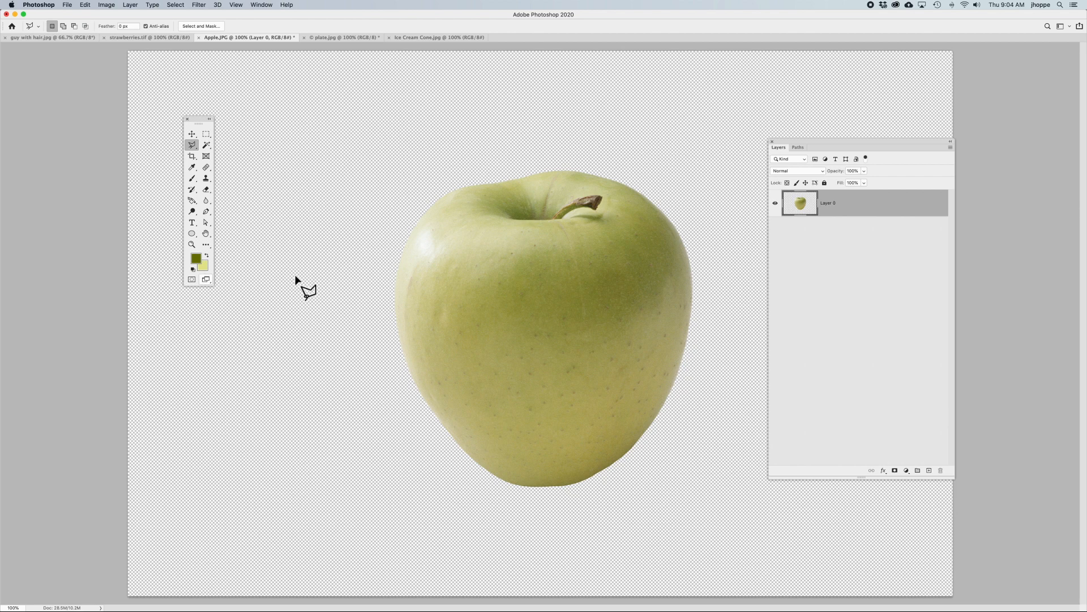
left_click(192, 134)
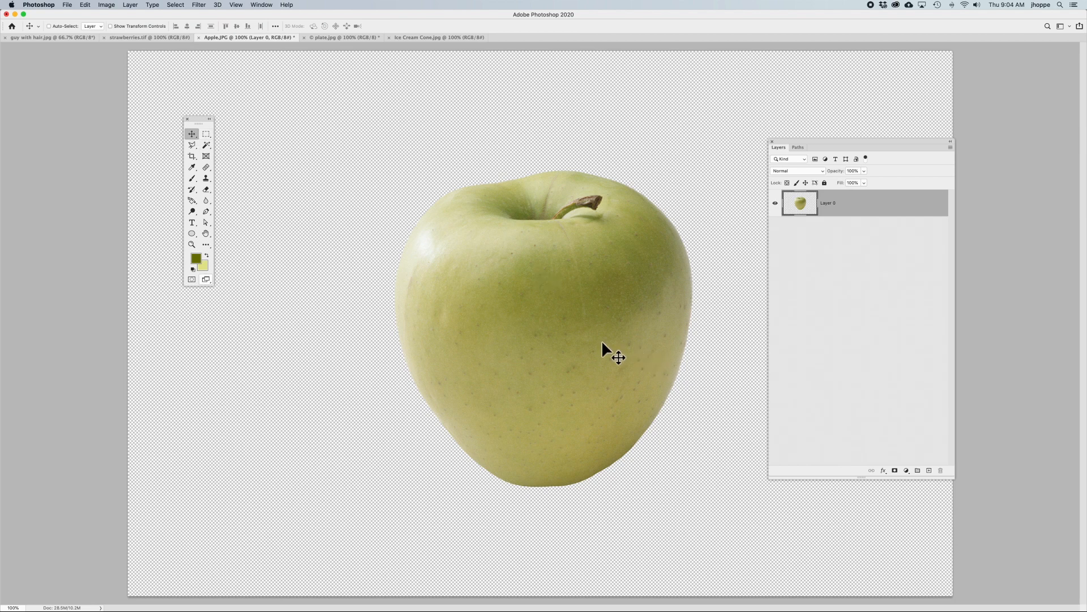
Step: Switch to strawberries.tif, enlarge it to 500%, and activate the Polygonal Lasso tool
left_click(169, 38)
key("super+equal")
key("super+equal")
key("super+equal")
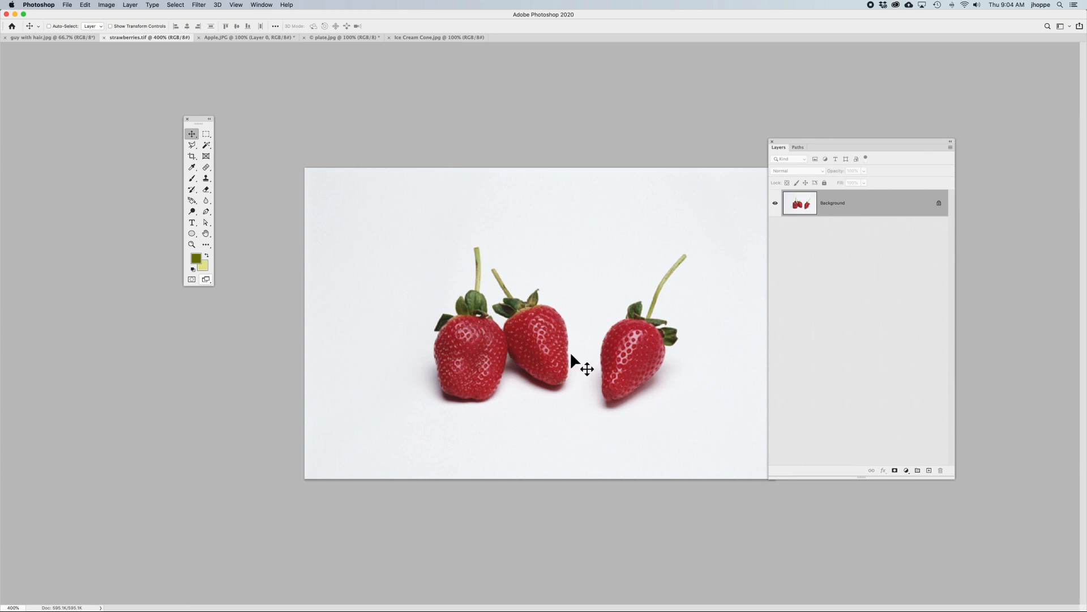
left_click(193, 145)
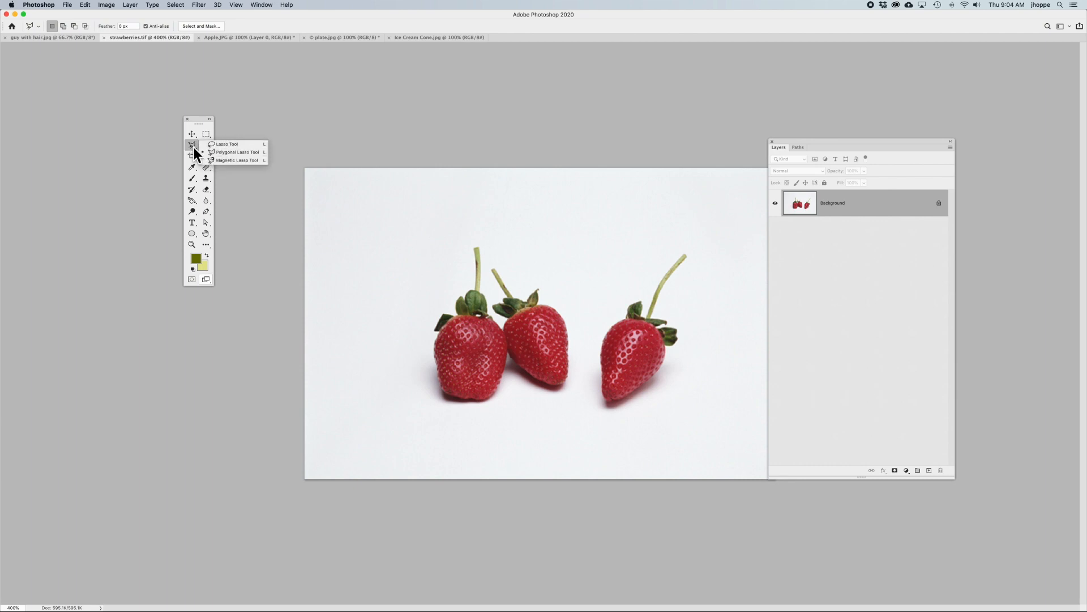
left_click(193, 146)
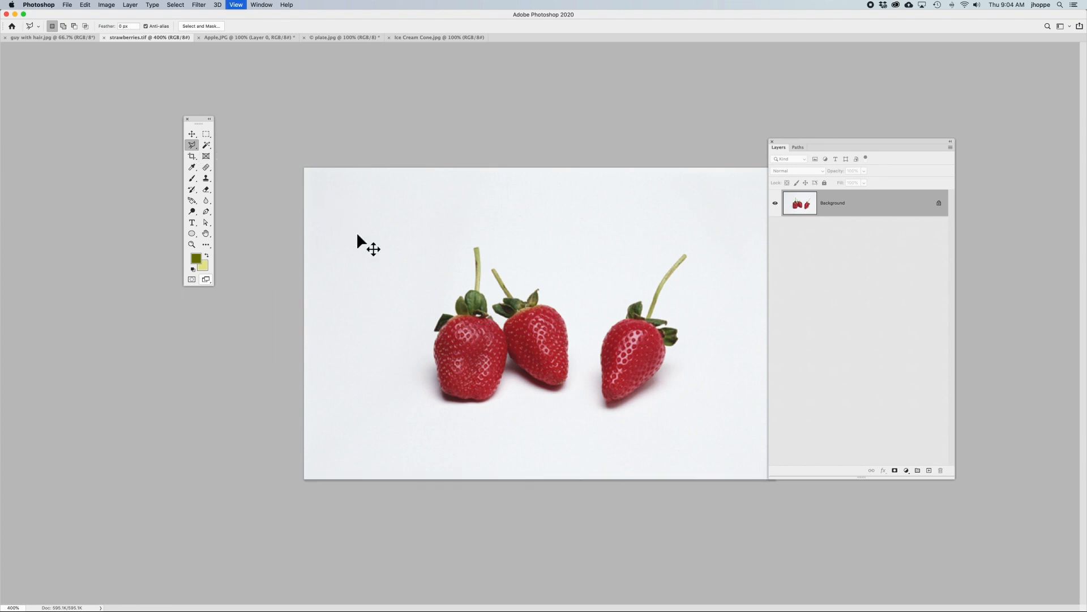
key("super+equal")
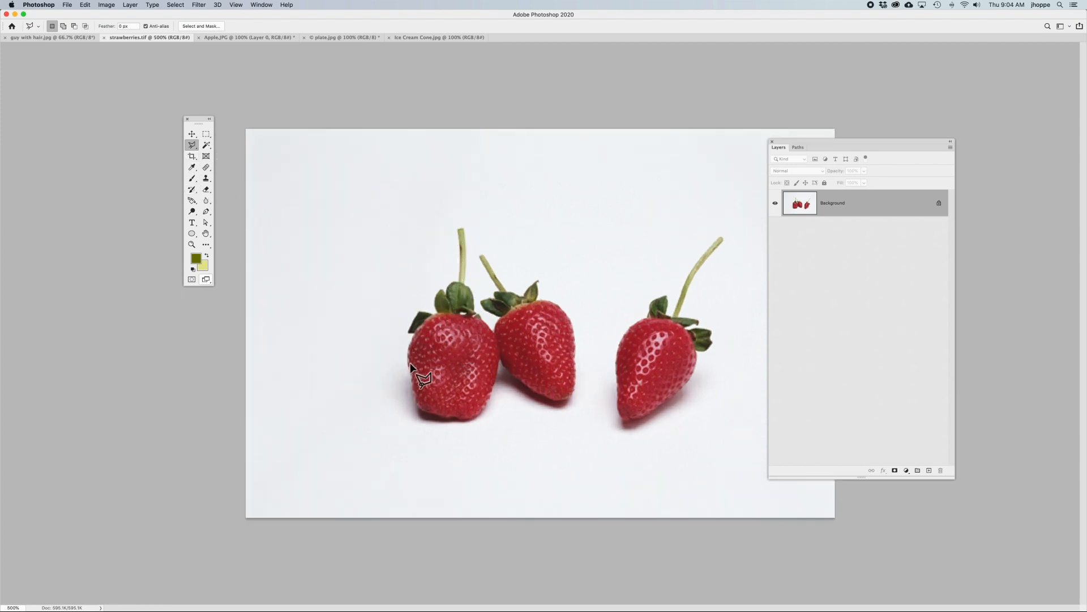
Step: Switch to the Magnetic Lasso tool, try a width of 10 px, and set the width to 2 px
left_click_drag(192, 145, 229, 159)
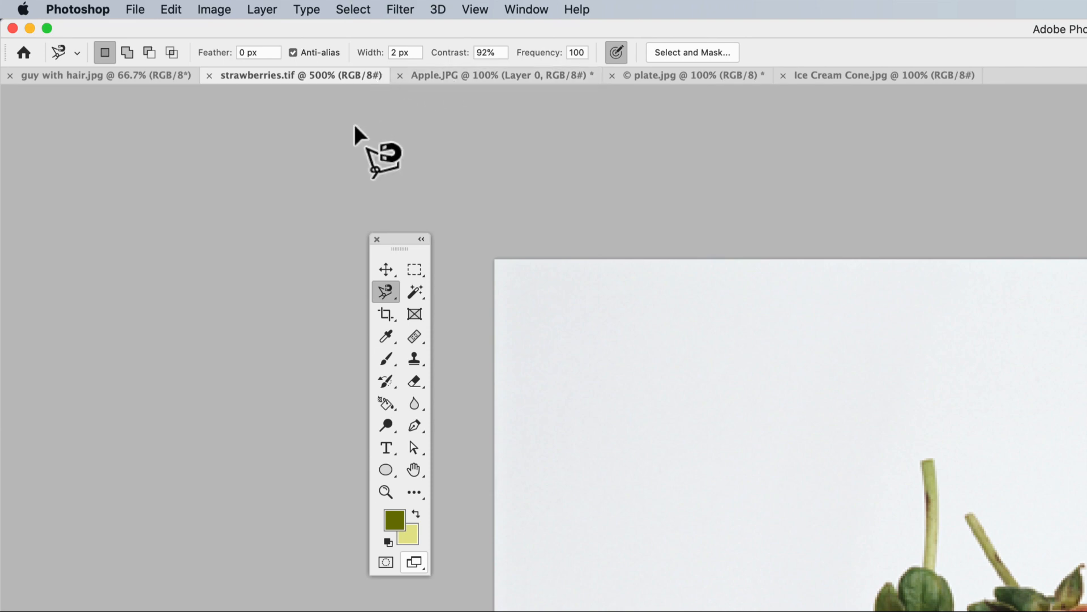
left_click(394, 52)
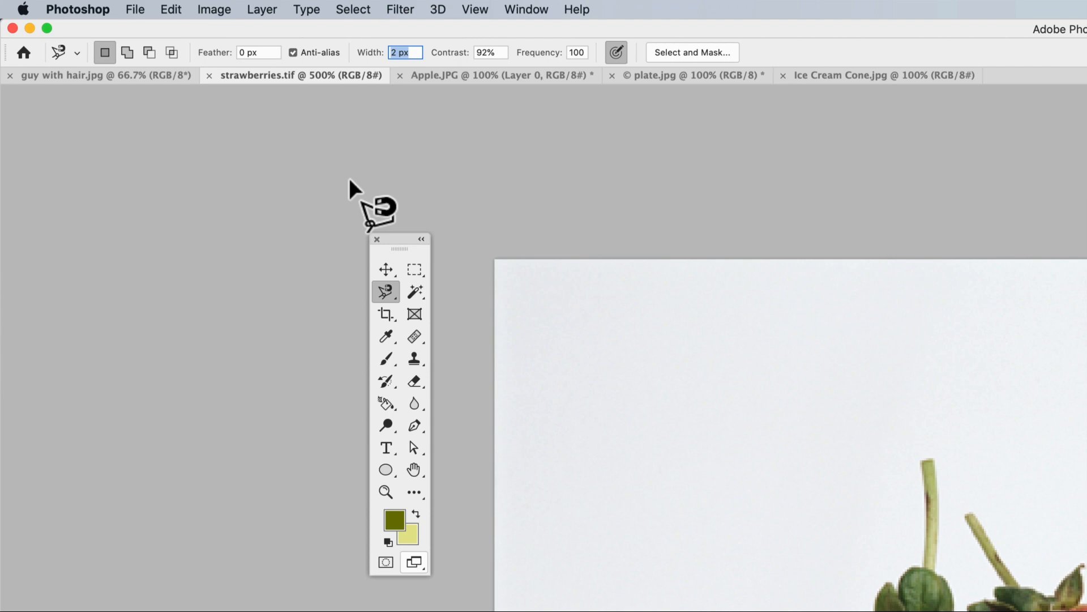
type("10")
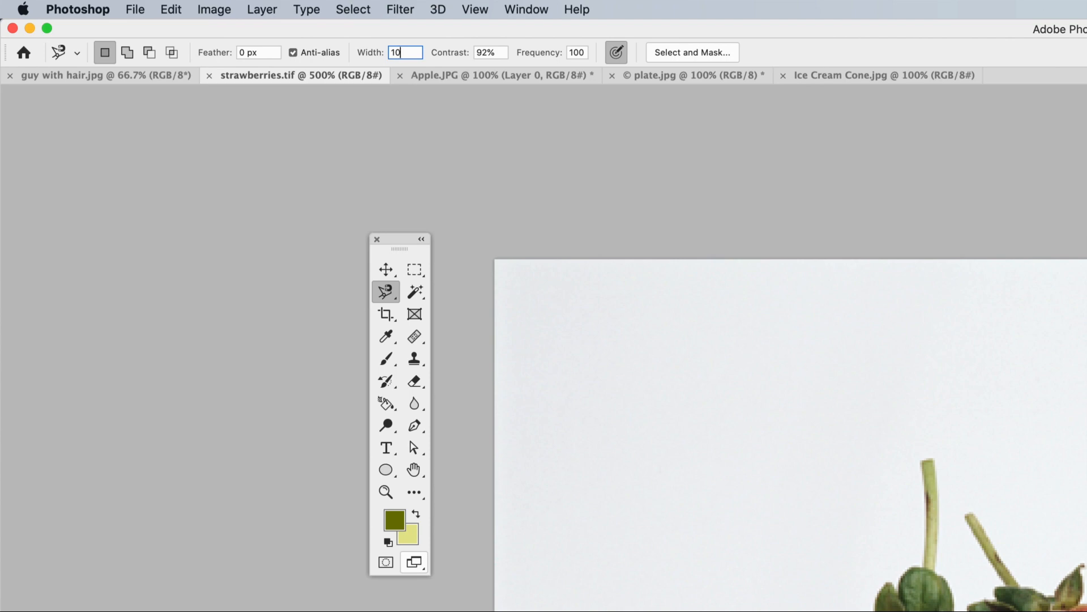
left_click_drag(409, 54, 380, 54)
type("2")
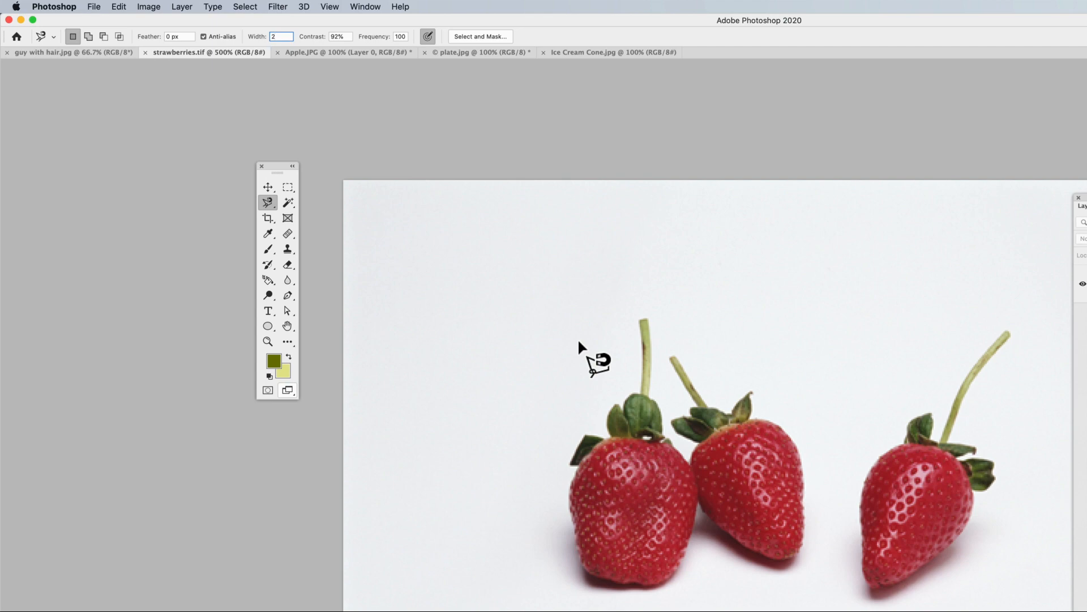
Step: Set the Magnetic Lasso's contrast to 90% and open its frequency value for editing
left_click(342, 36)
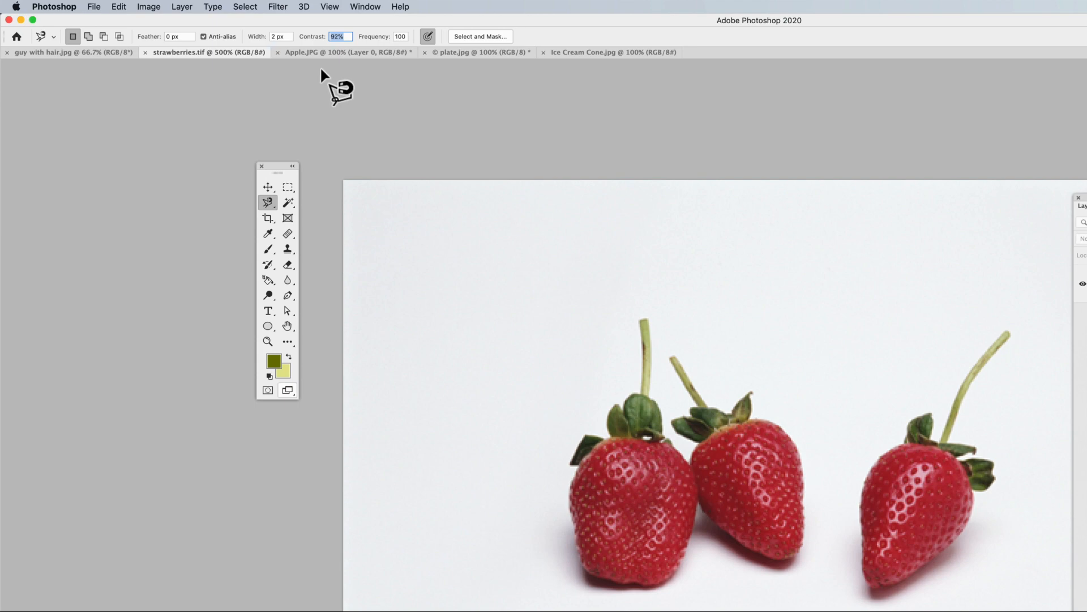
type("90")
left_click_drag(347, 37, 312, 37)
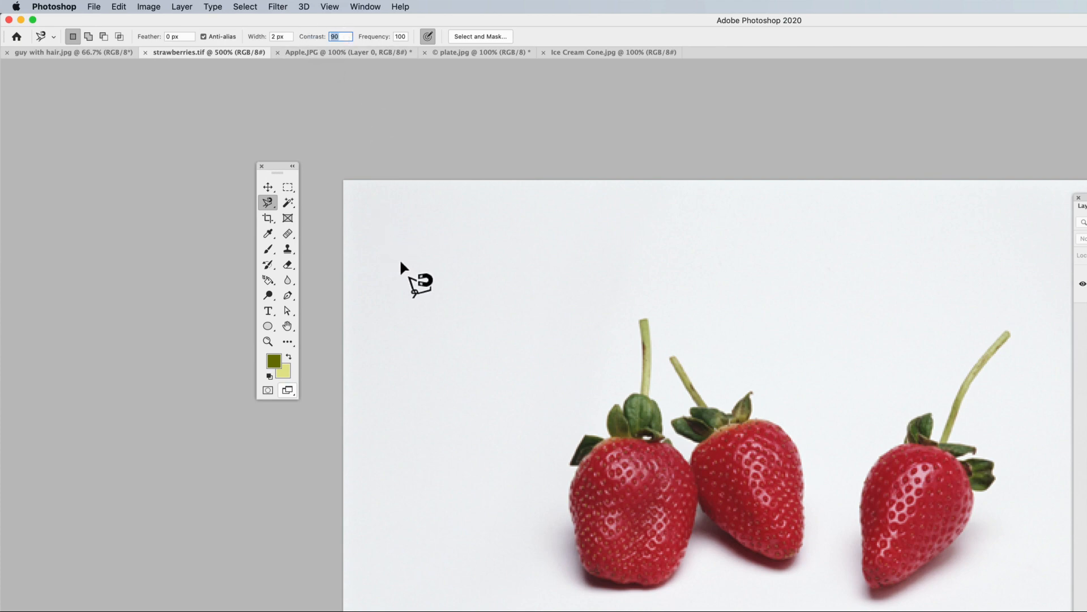
left_click(396, 35)
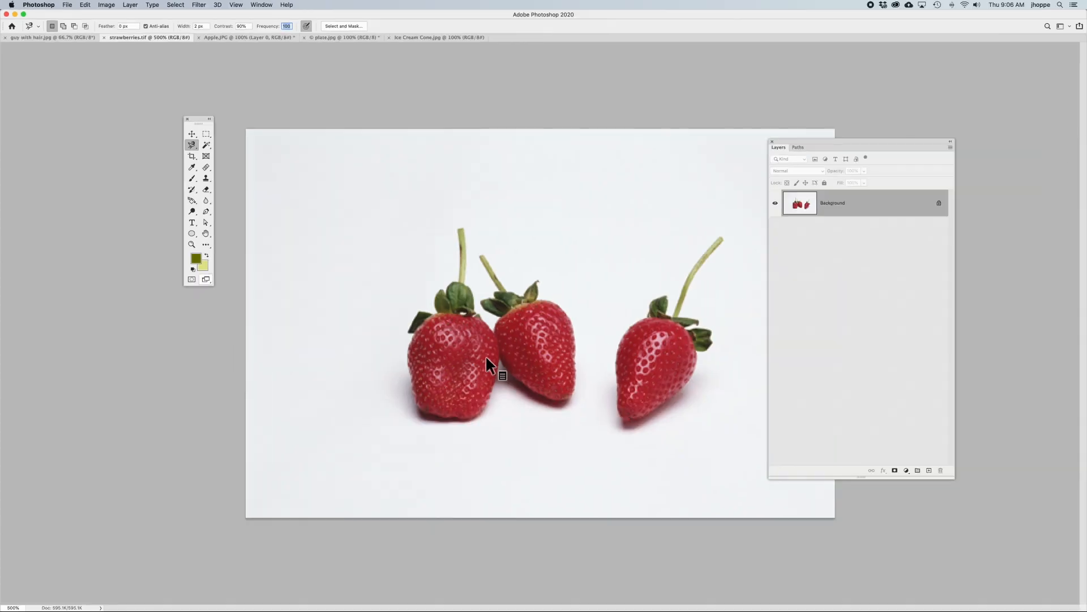
Step: Start a magnetic trace at the leftmost strawberry's stem tip and follow the stem's left edge and the leaves beside it
left_click_drag(421, 215, 543, 327)
left_click_drag(449, 209, 539, 391)
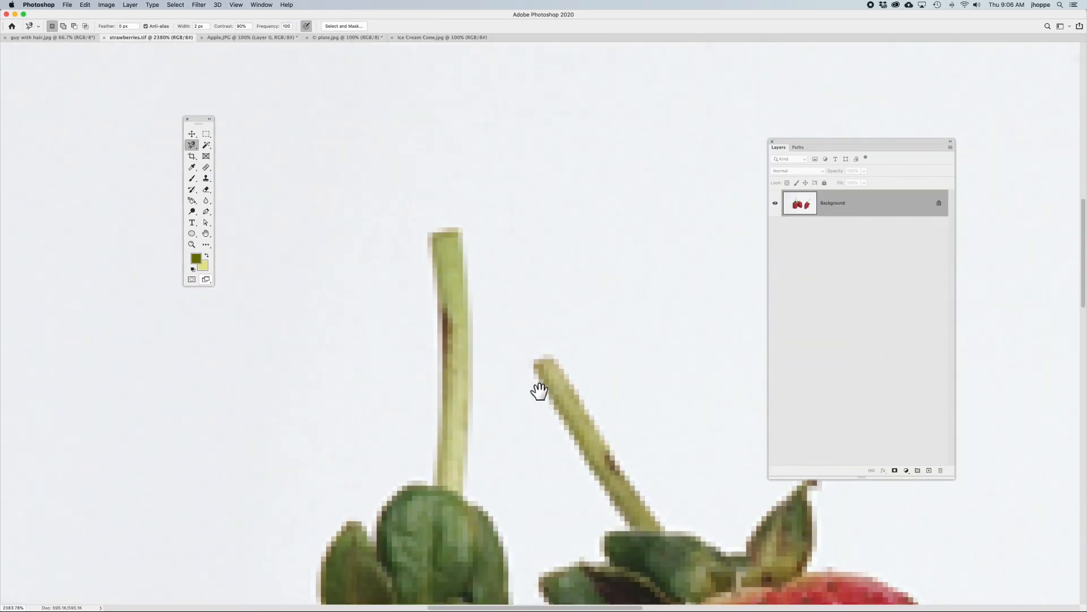
left_click(458, 229)
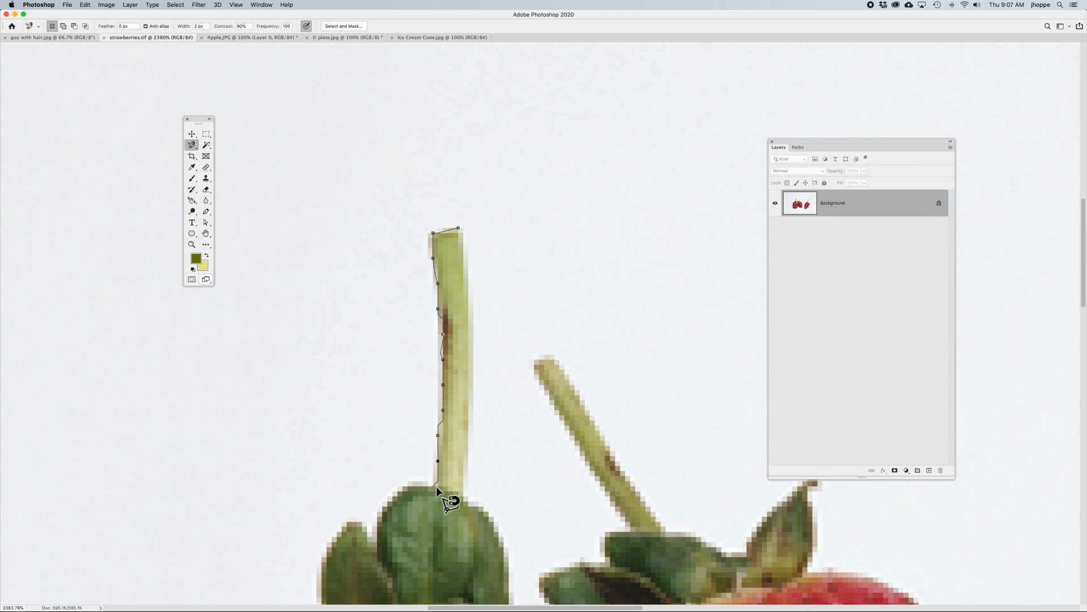
left_click_drag(436, 486, 484, 300)
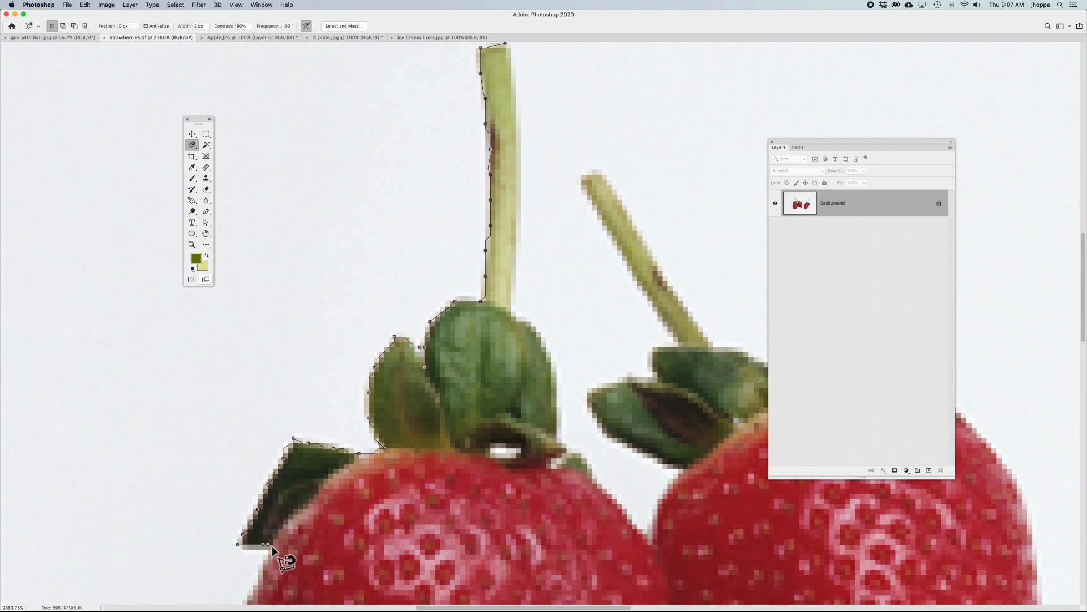
Step: Continue the magnetic trace down the leftmost strawberry's left side and around its bottom edge
key("space")
left_click_drag(272, 546, 363, 284)
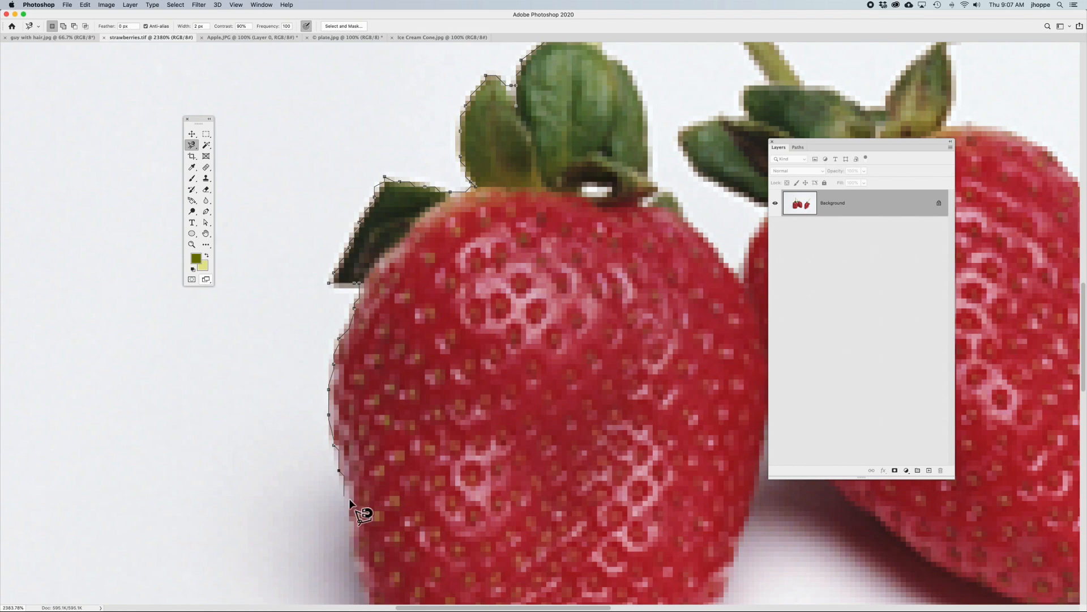
key("space")
left_click_drag(352, 547, 292, 381)
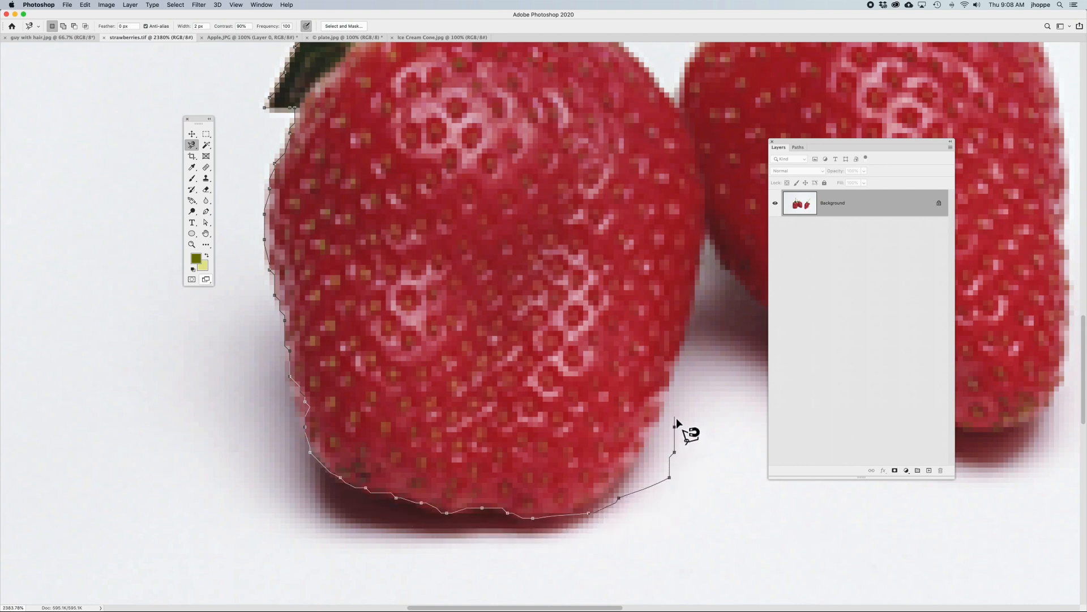
Step: Remove the stray anchor points outside the leftmost strawberry's lower right edge and retrace along its right side
key("BackSpace")
key("BackSpace")
key("BackSpace")
key("BackSpace")
key("BackSpace")
key("BackSpace")
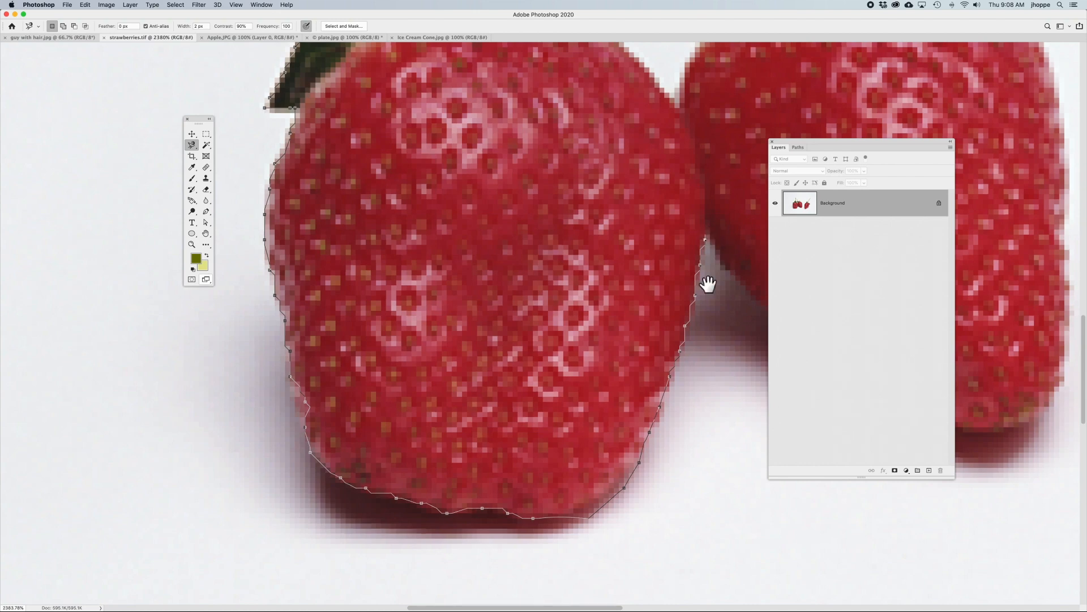
Step: Trace the leftmost strawberry's remaining right side, leaves and stem, and close the selection at the stem tip
left_click_drag(707, 284, 718, 504)
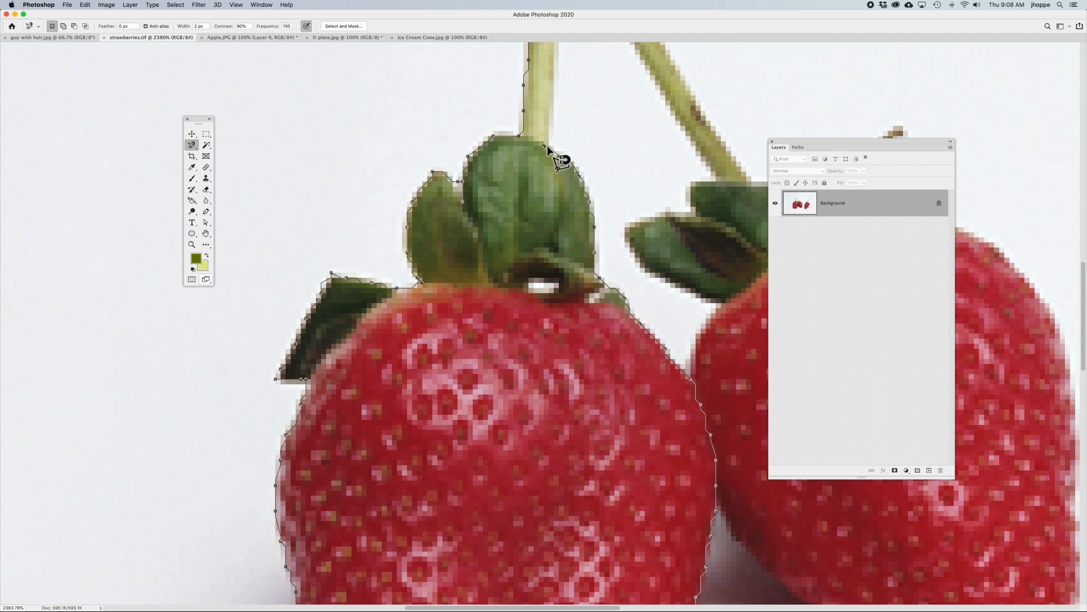
scroll(558, 158, "up", 6)
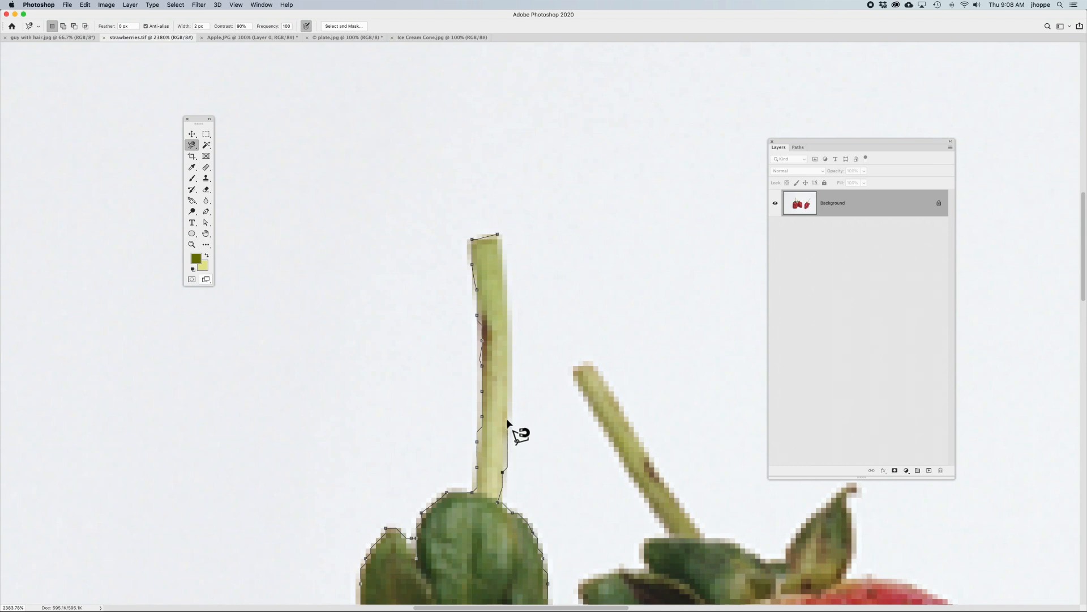
left_click(497, 234)
key("super+minus")
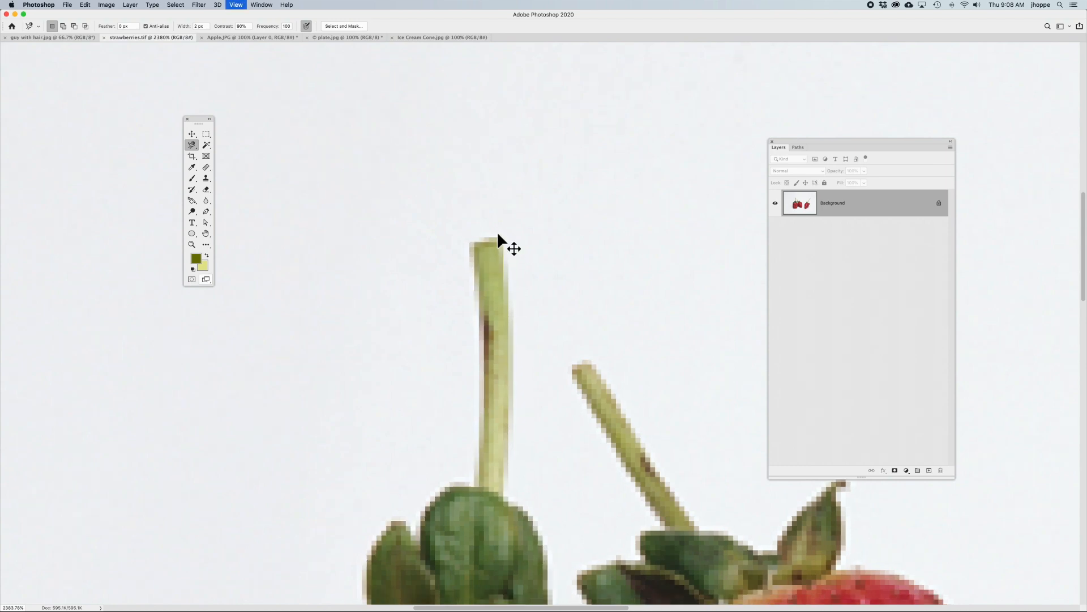
key("super+minus")
left_click_drag(594, 571, 527, 342)
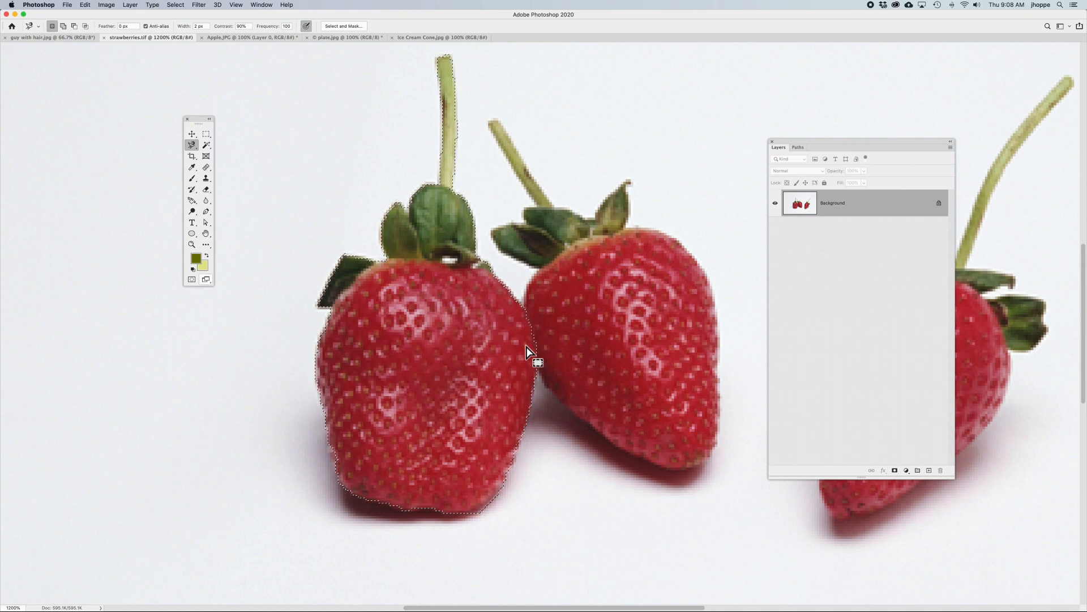
Step: Switch to the Polygonal Lasso tool, and deselect and reselect the leftmost strawberry
key("shift+l")
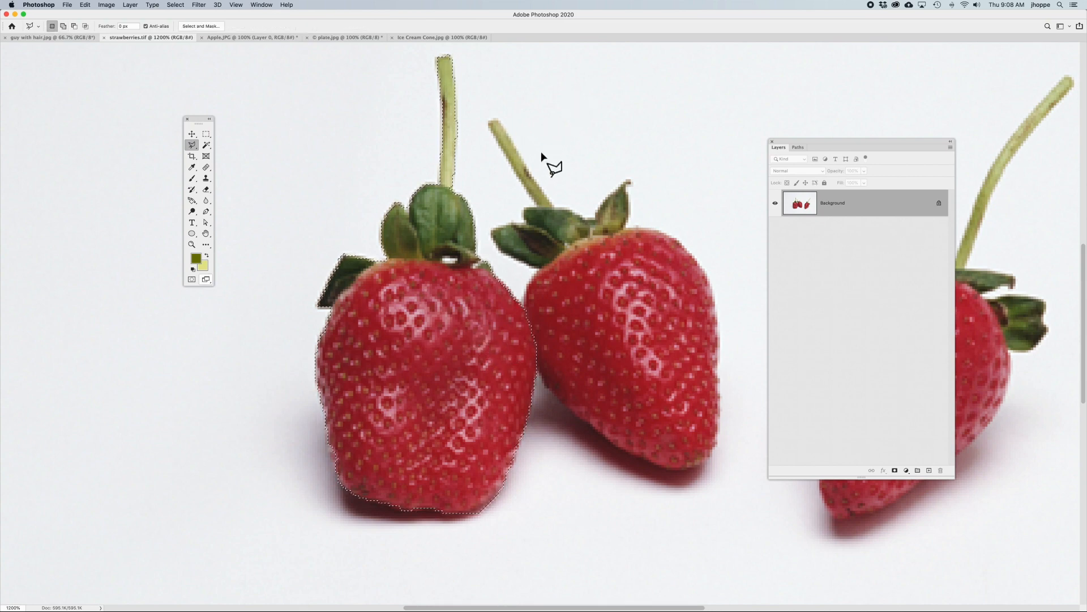
left_click_drag(563, 199, 474, 223)
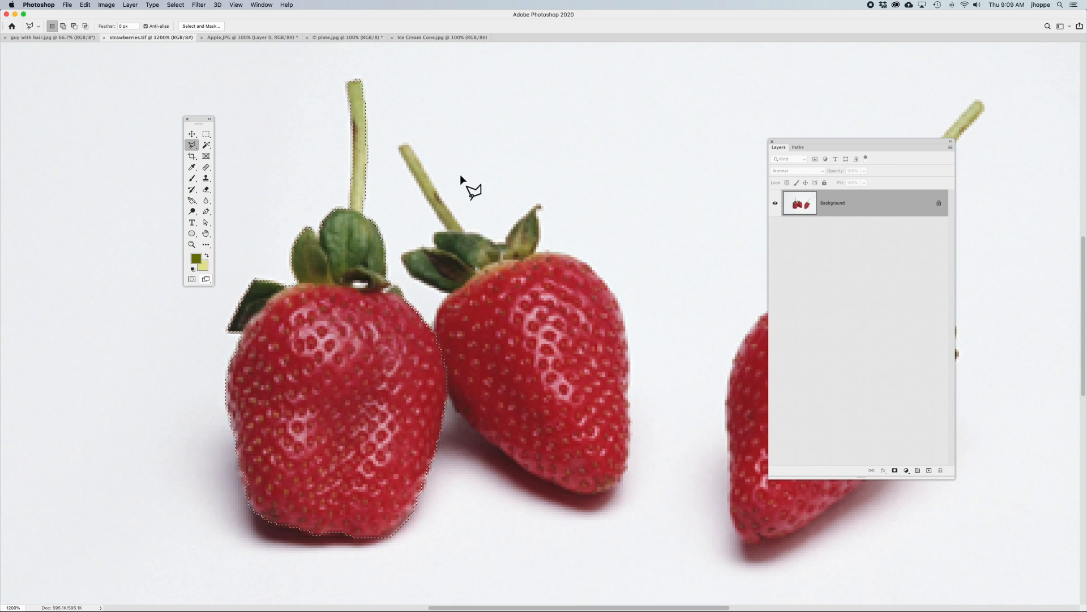
key("super+d")
key("super+shift+d")
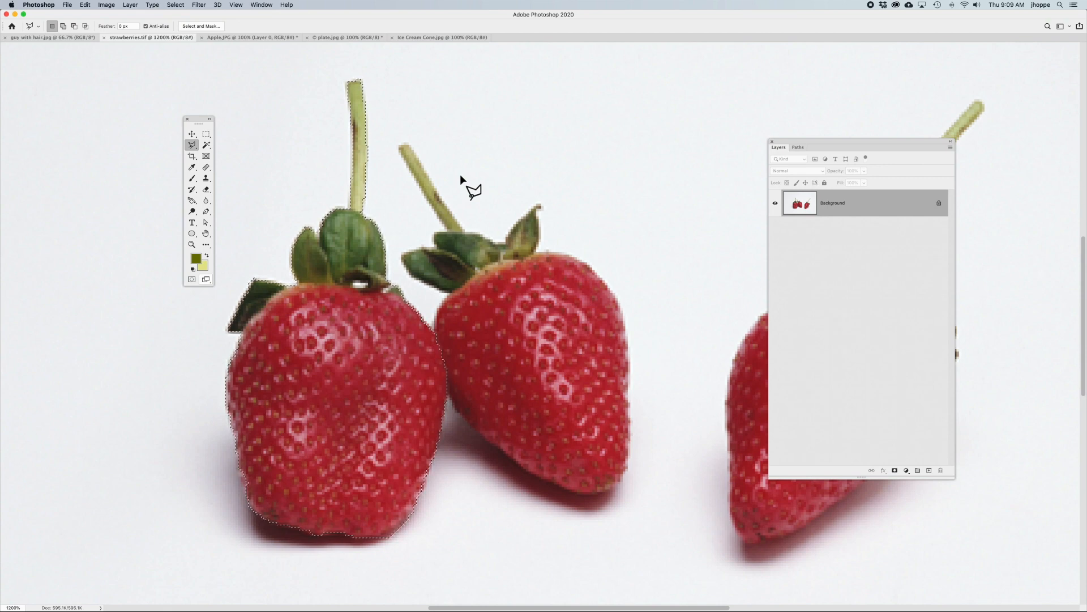
Step: Add to the selection with the Polygonal Lasso by tracing the rightmost strawberry's left edge from the leaf base down to the tip
left_click_drag(644, 384, 461, 381)
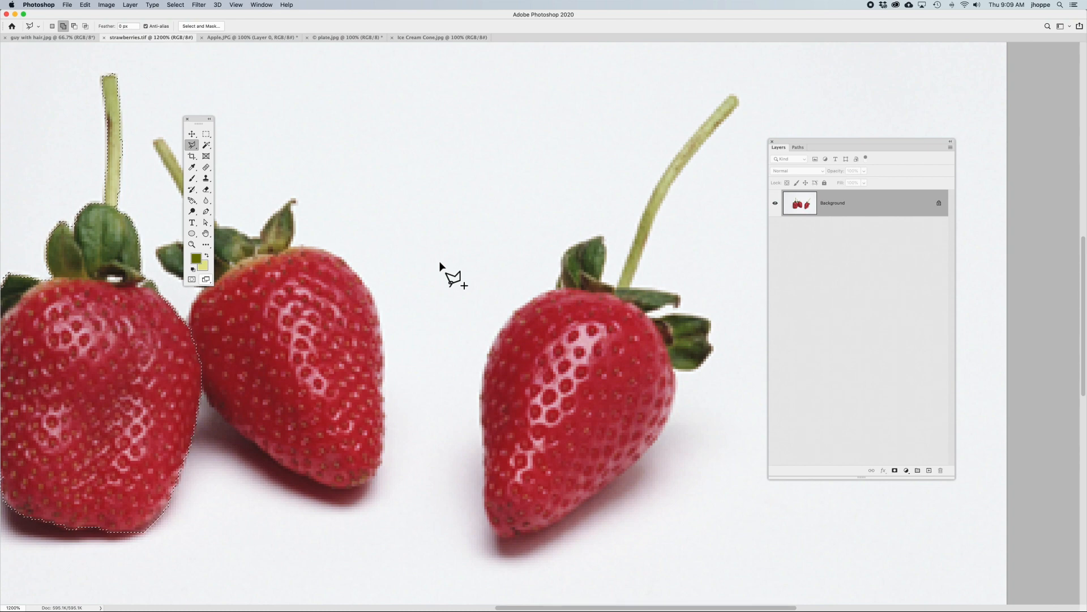
left_click(542, 296)
left_click(512, 316)
left_click(499, 332)
left_click(489, 349)
left_click(485, 366)
left_click(483, 413)
left_click(483, 447)
left_click(482, 492)
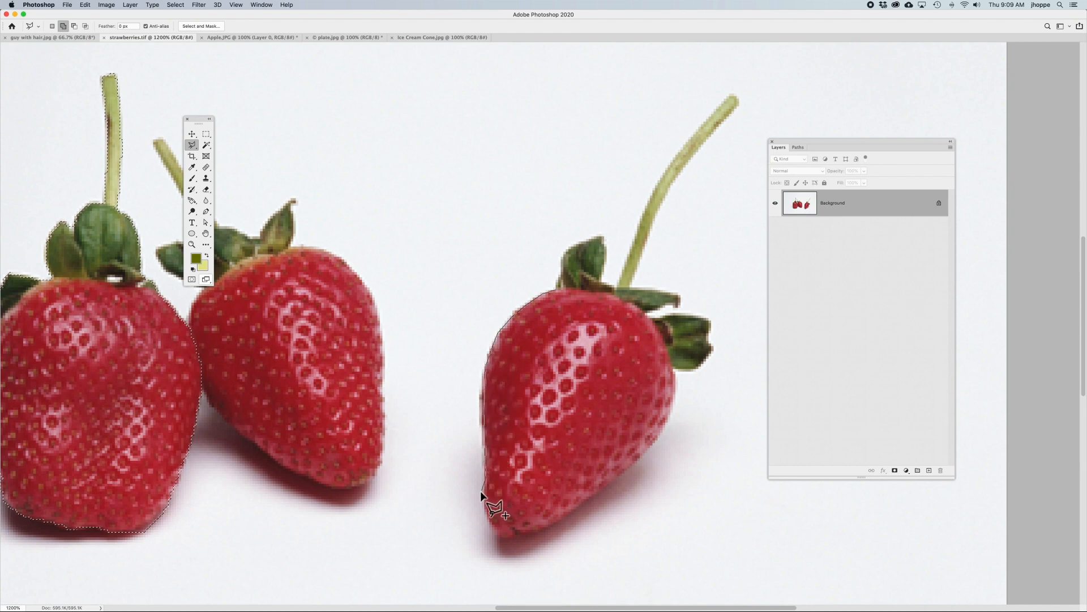
left_click(492, 529)
Step: Outline the rightmost strawberry's bottom loosely past the fruit and continue up its right edge to the leaves
left_click(578, 532)
left_click(586, 500)
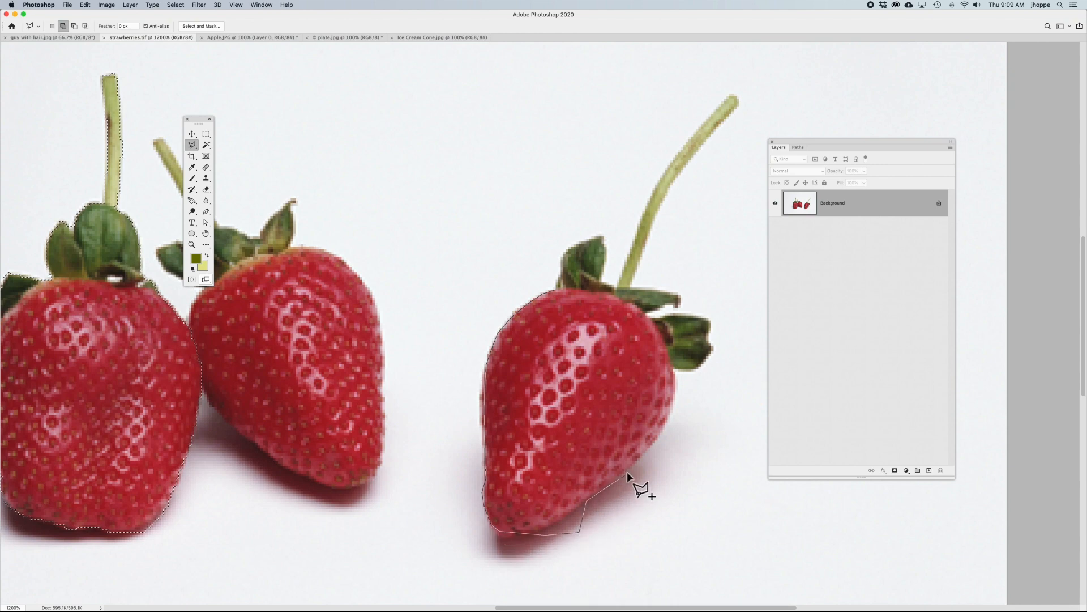
left_click(661, 431)
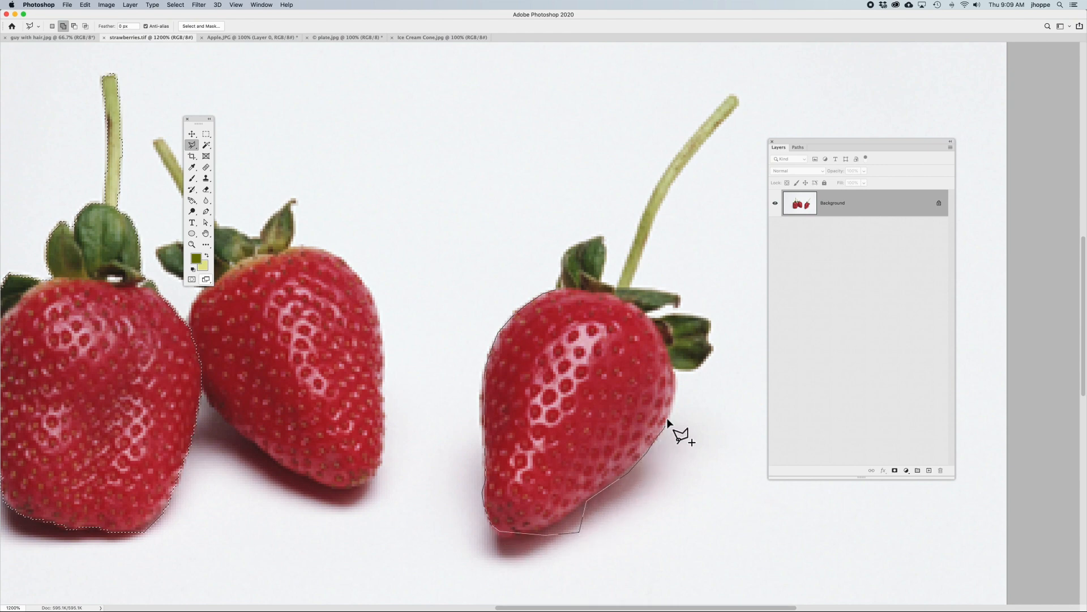
left_click(674, 399)
left_click(675, 370)
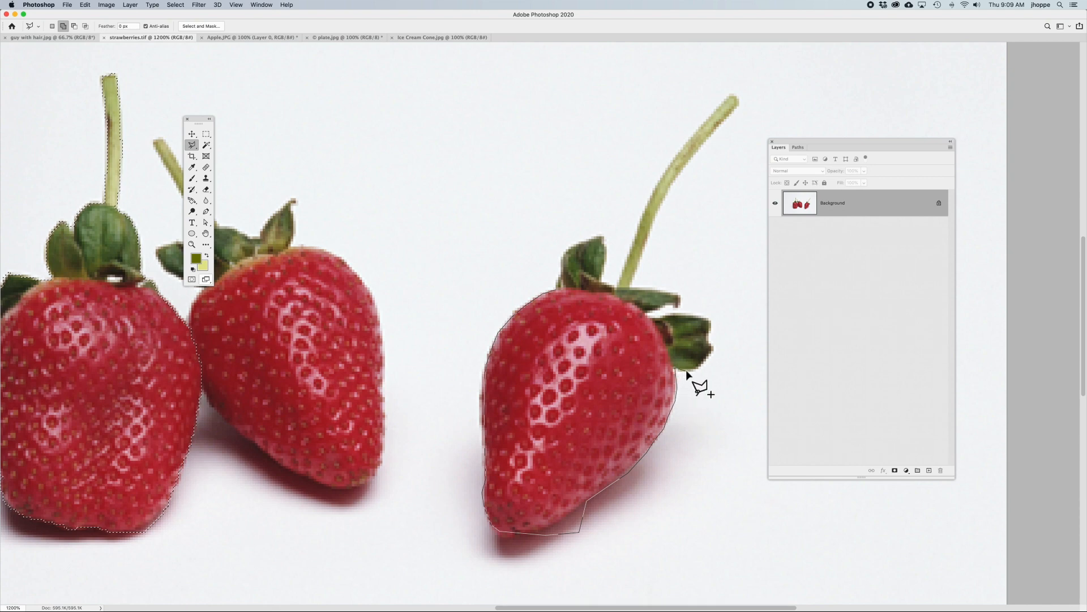
Step: Extend the polygonal outline around the rightmost strawberry's right-hand leaves to the base of the stem
left_click(713, 350)
left_click(710, 321)
left_click(679, 296)
left_click(651, 290)
left_click(629, 288)
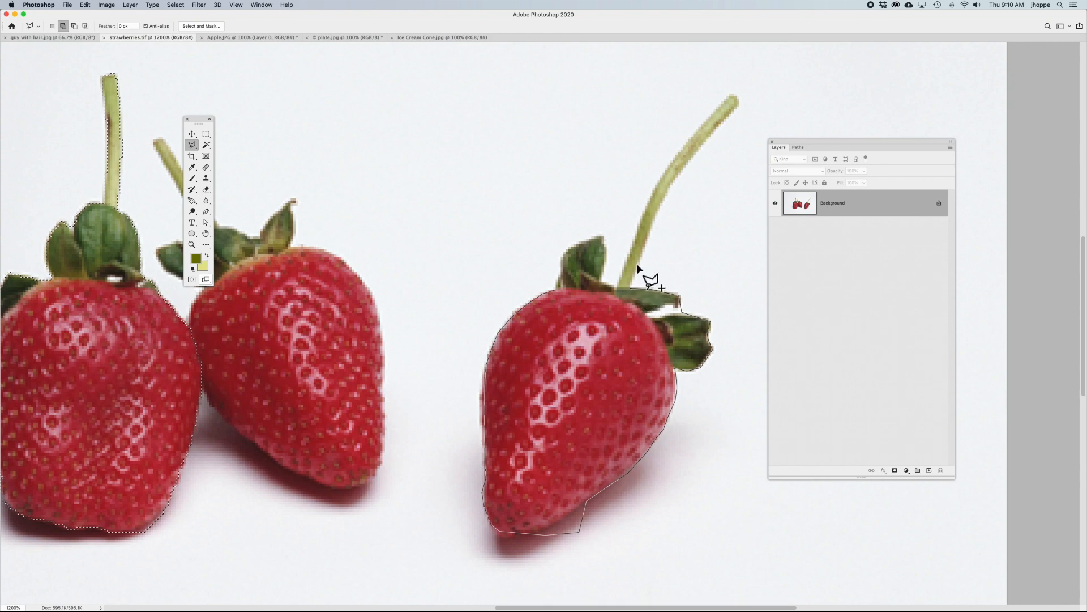
Step: Trace up the right side of the rightmost strawberry's stem, around its tip, and partway down the other side
left_click(661, 193)
left_click(686, 164)
left_click(711, 137)
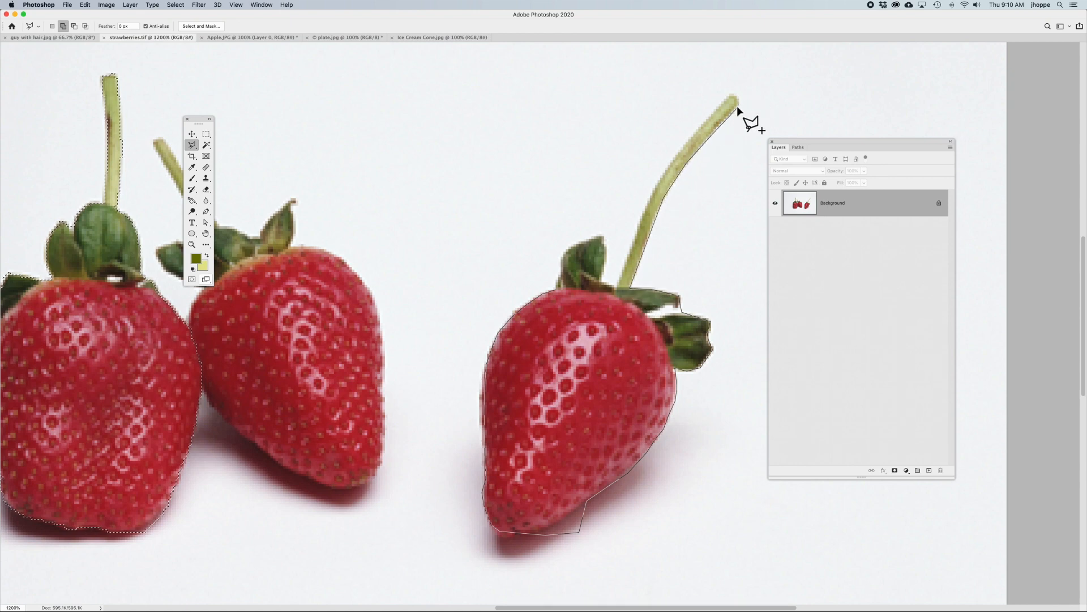
left_click(734, 95)
left_click(701, 125)
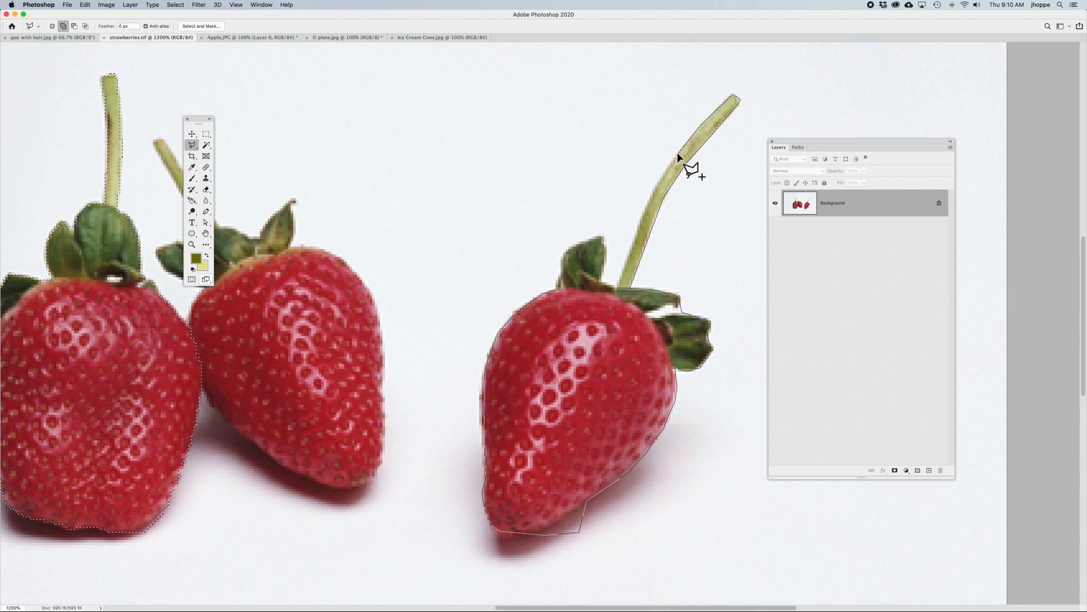
left_click(658, 175)
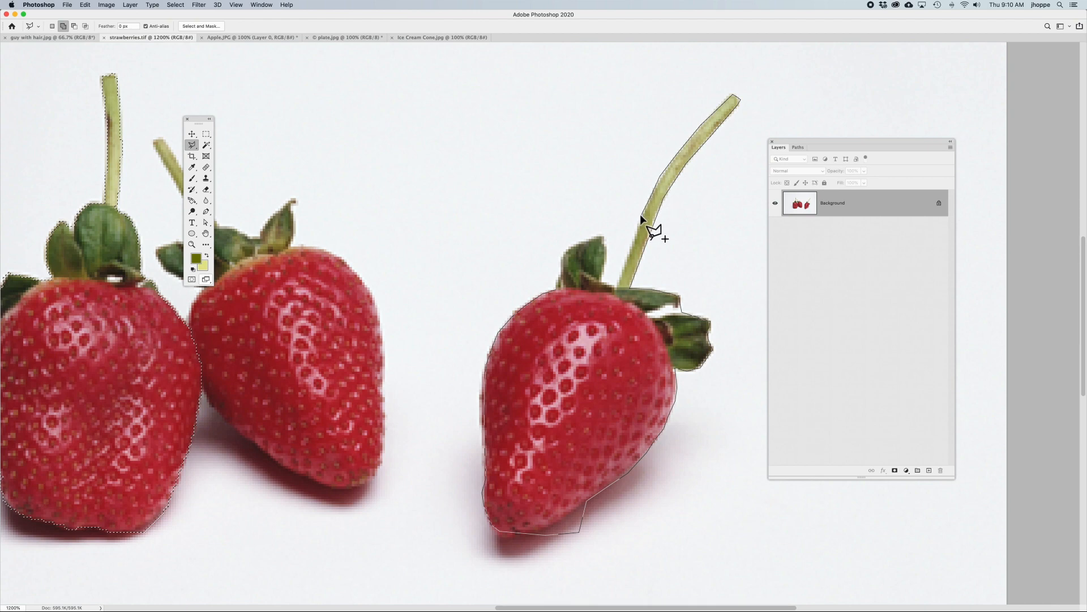
Step: Finish tracing the stem base and the upright left leaf, and close the rightmost strawberry's outline at its starting point
left_click(620, 277)
left_click(602, 281)
left_click(603, 237)
left_click(566, 247)
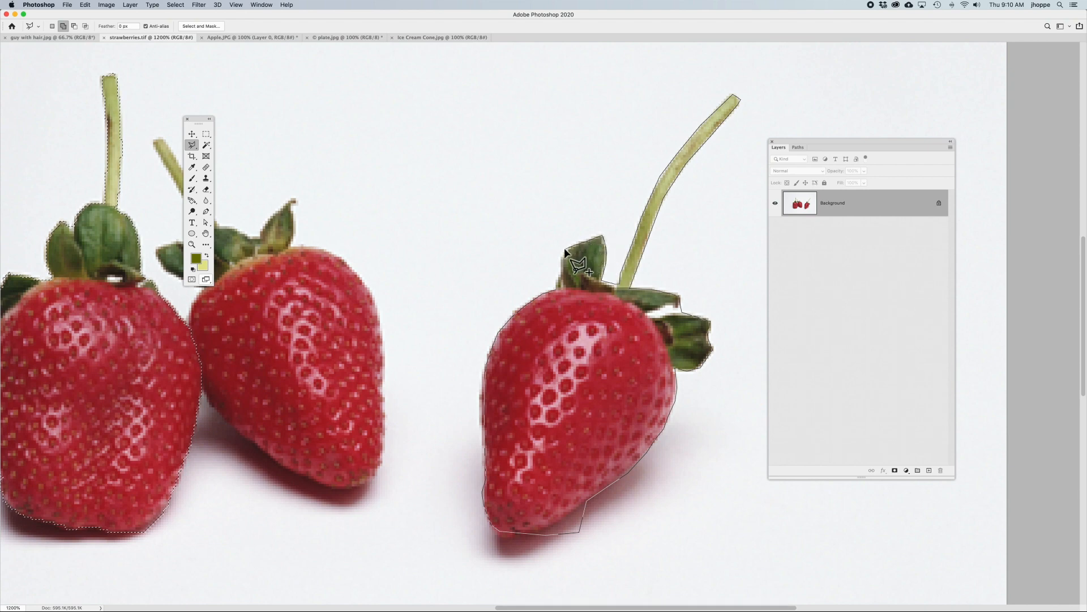
left_click(557, 293)
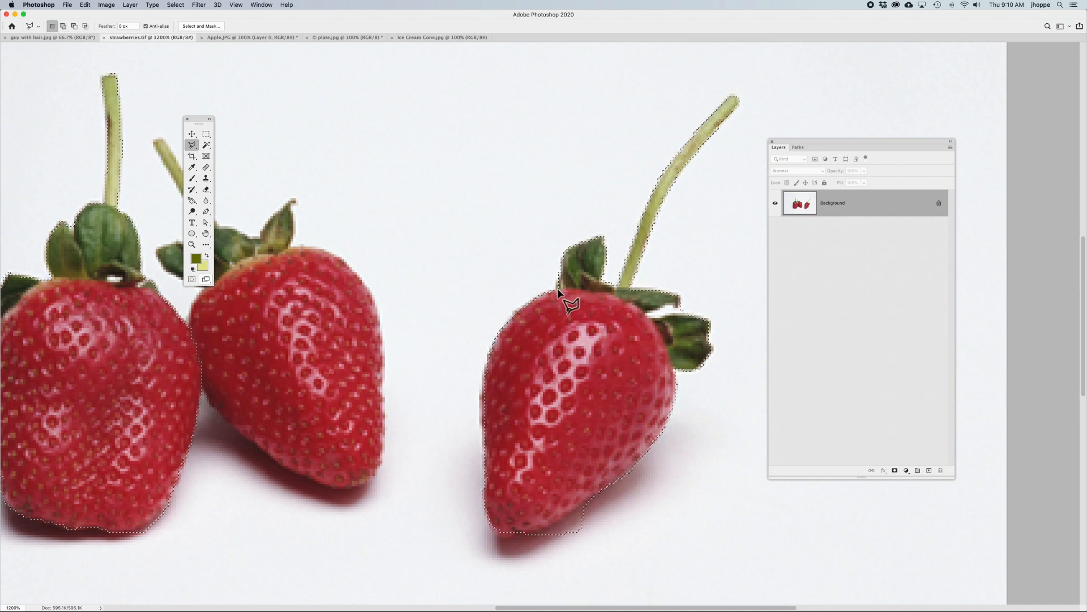
Step: Switch to the freehand Lasso tool and subtract the excess area beneath the rightmost strawberry's lower right edge from the selection
left_click_drag(558, 345, 612, 274)
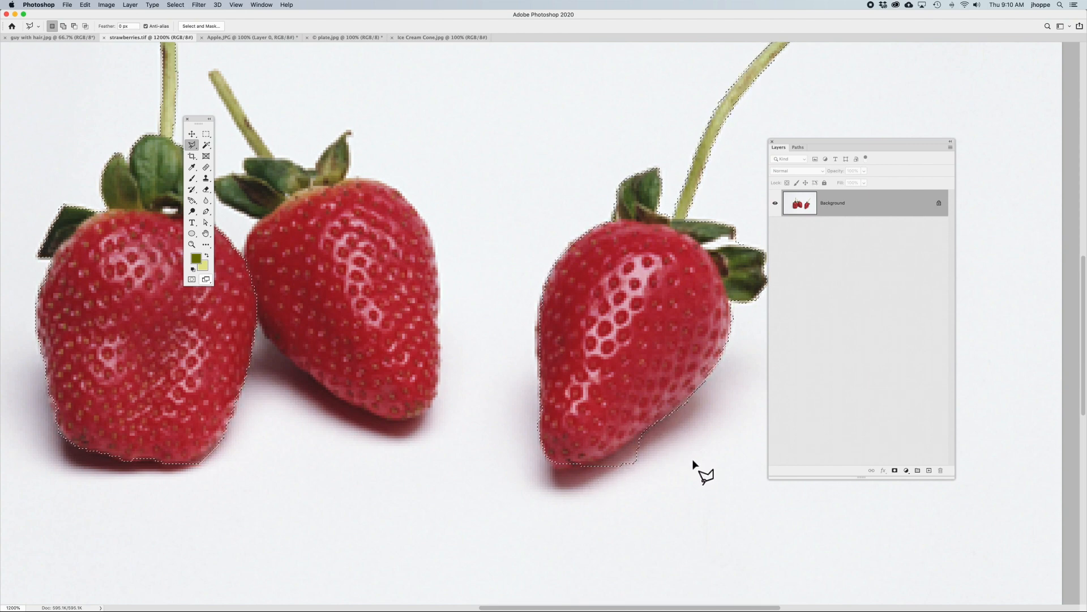
key("shift+l")
key("shift+l")
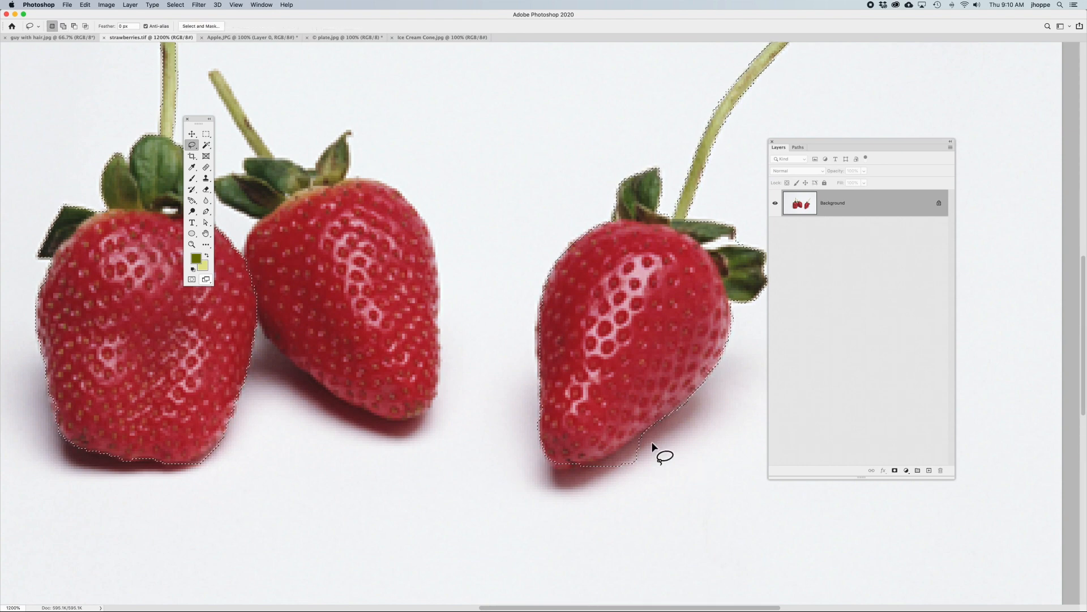
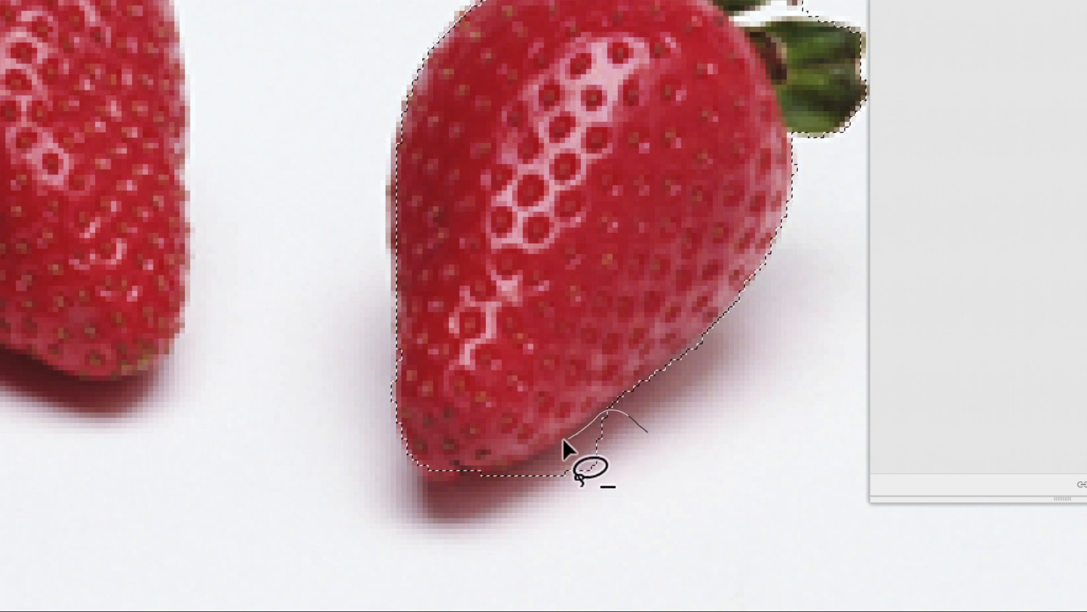
left_click_drag(638, 499, 647, 430)
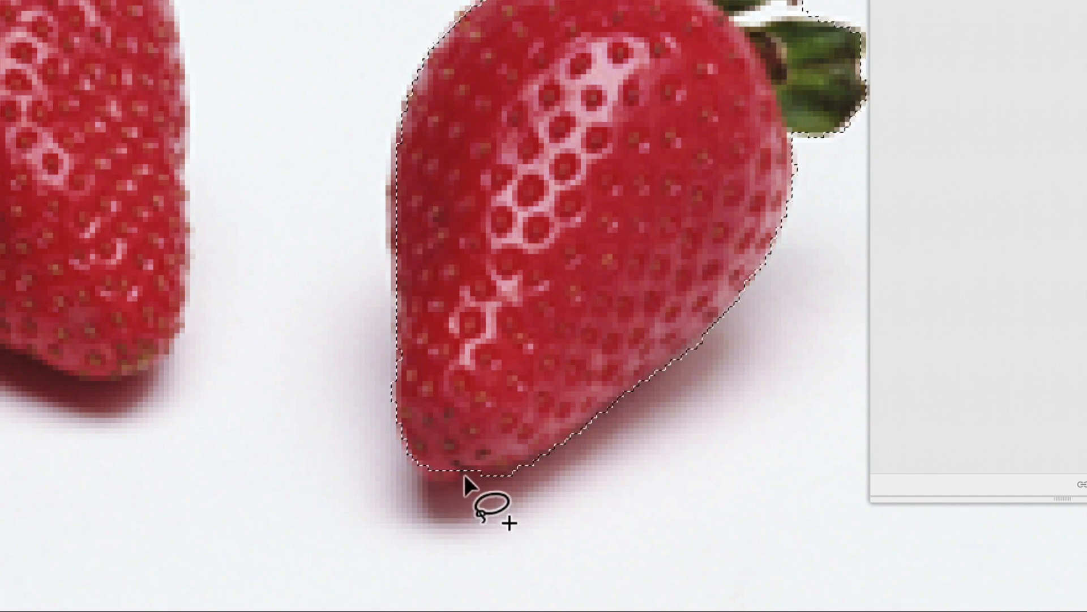
Step: With the freehand Lasso, add the missing area at the rightmost strawberry's bottom tip and subtract the white gap between its right-hand leaves
key("m")
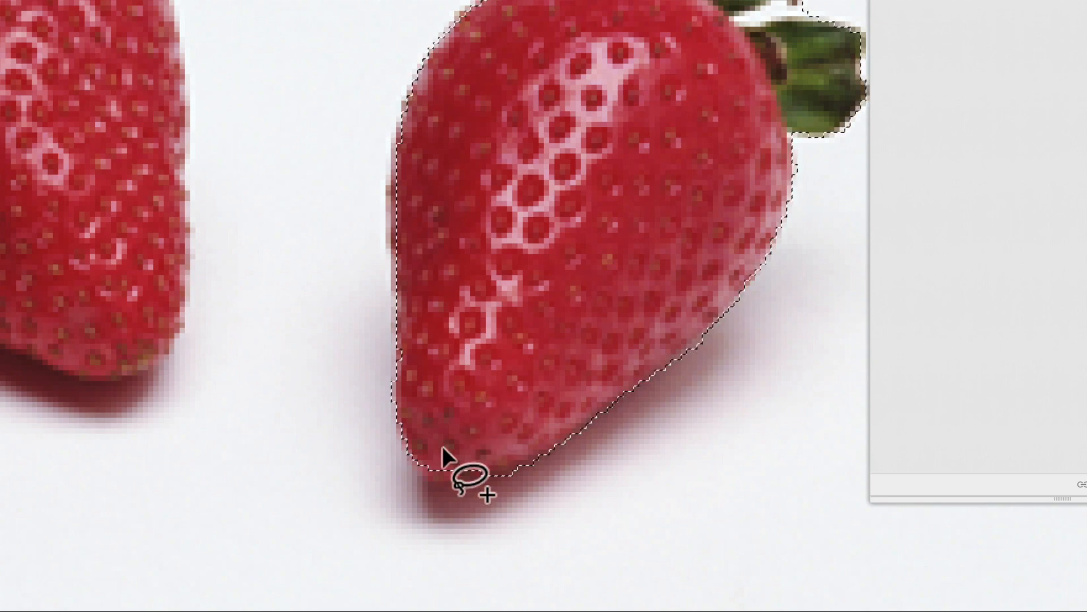
mouse_move(411, 442)
left_mouse_down()
mouse_move(423, 472)
mouse_move(468, 460)
mouse_move(431, 439)
left_mouse_up()
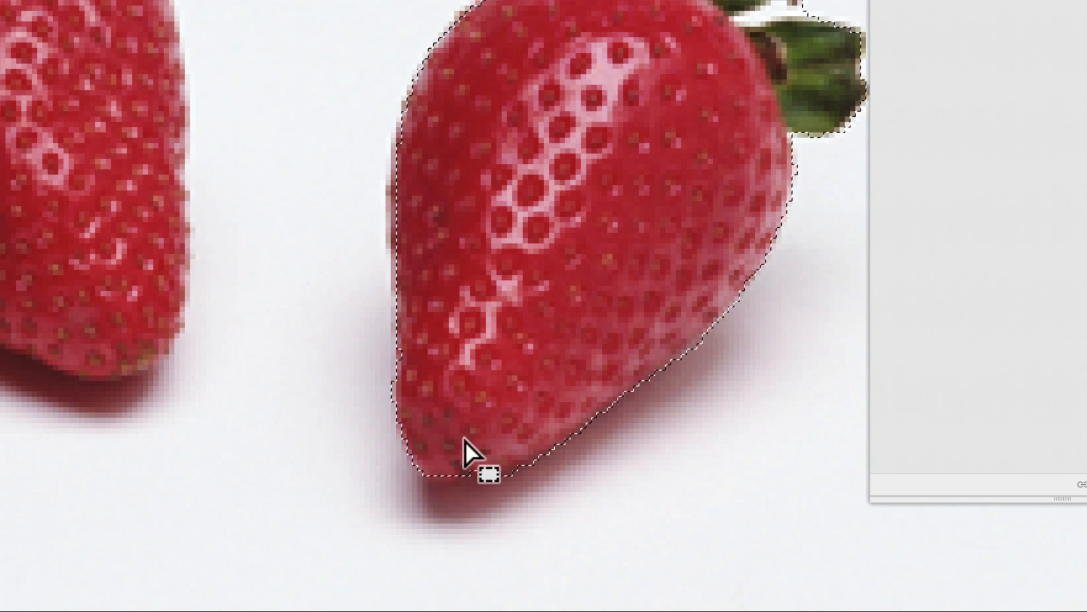
left_click_drag(660, 249, 499, 507)
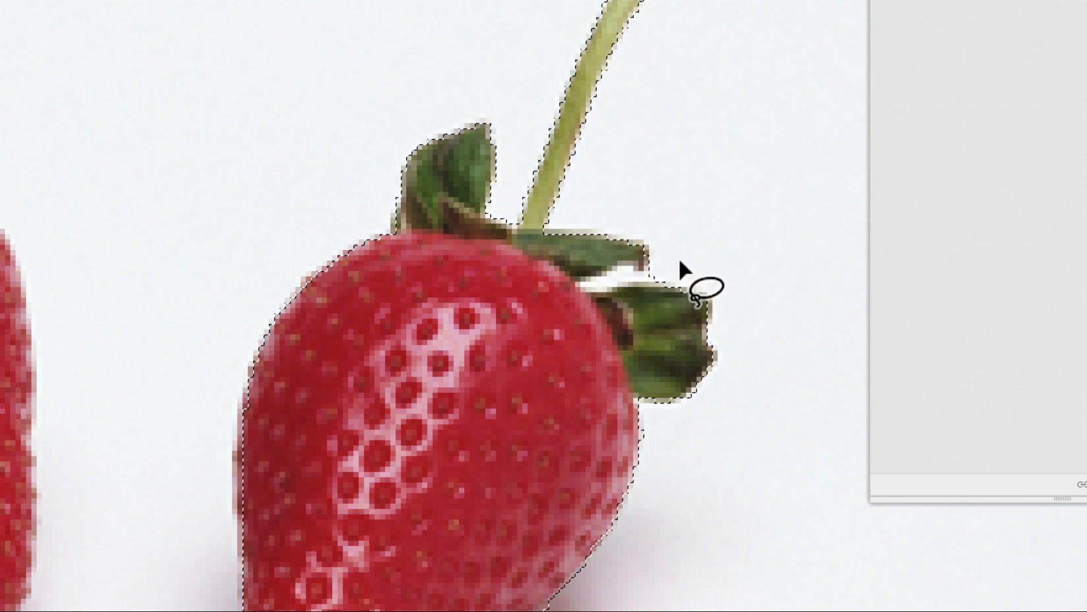
mouse_move(659, 262)
left_mouse_down()
mouse_move(579, 283)
mouse_move(591, 293)
mouse_move(668, 265)
left_mouse_up()
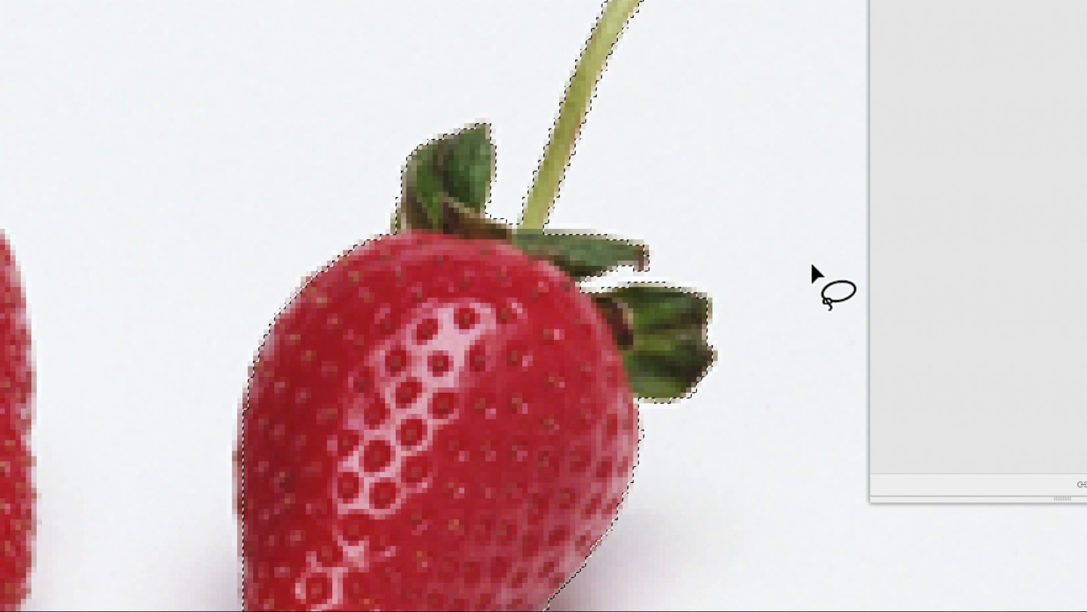
Step: Subtract the small white gap beneath the leftmost strawberry's leaves from the selection with the freehand Lasso
key("super+minus")
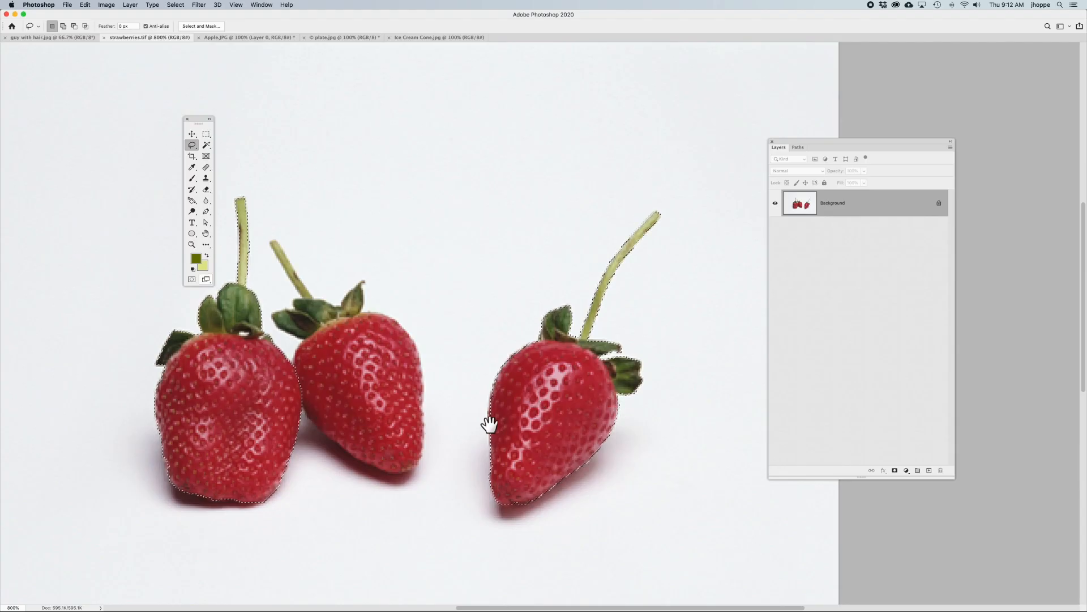
left_click_drag(281, 377, 372, 362)
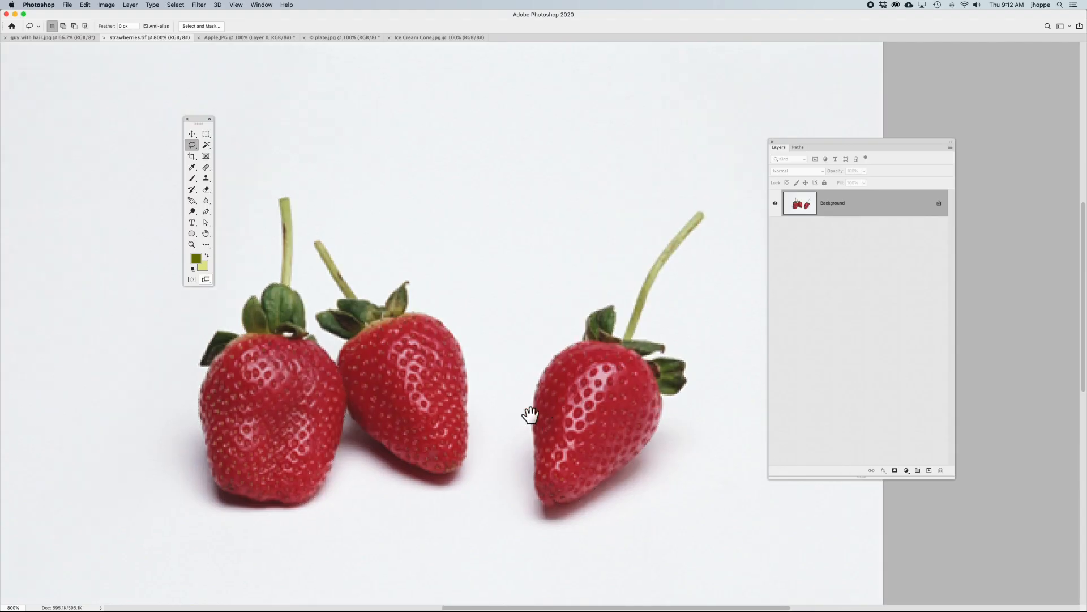
left_click_drag(530, 415, 603, 414)
left_click_drag(328, 312, 413, 347)
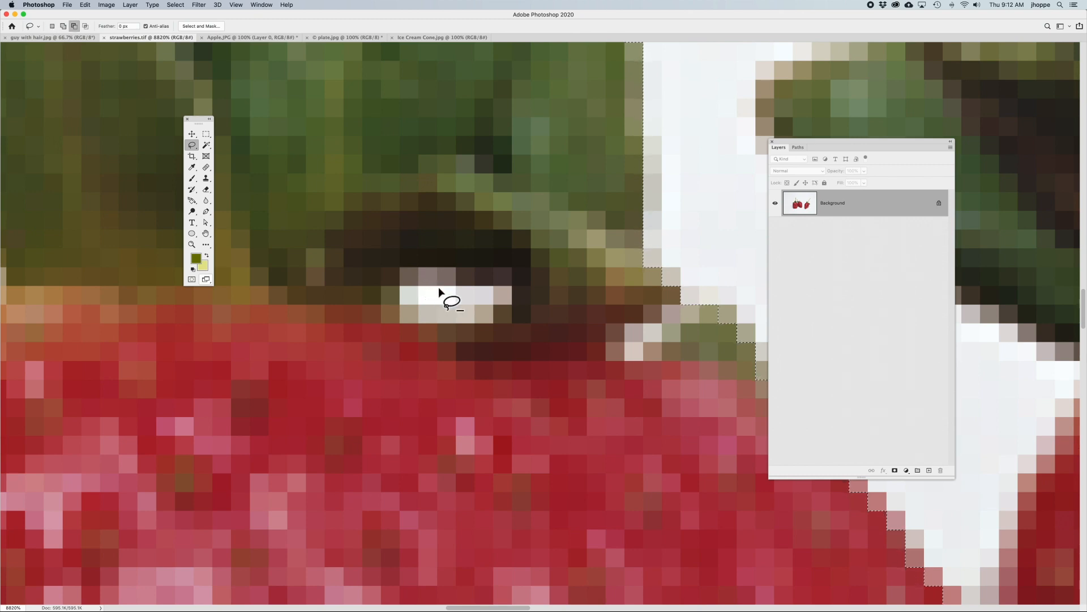
left_click_drag(494, 282, 443, 265)
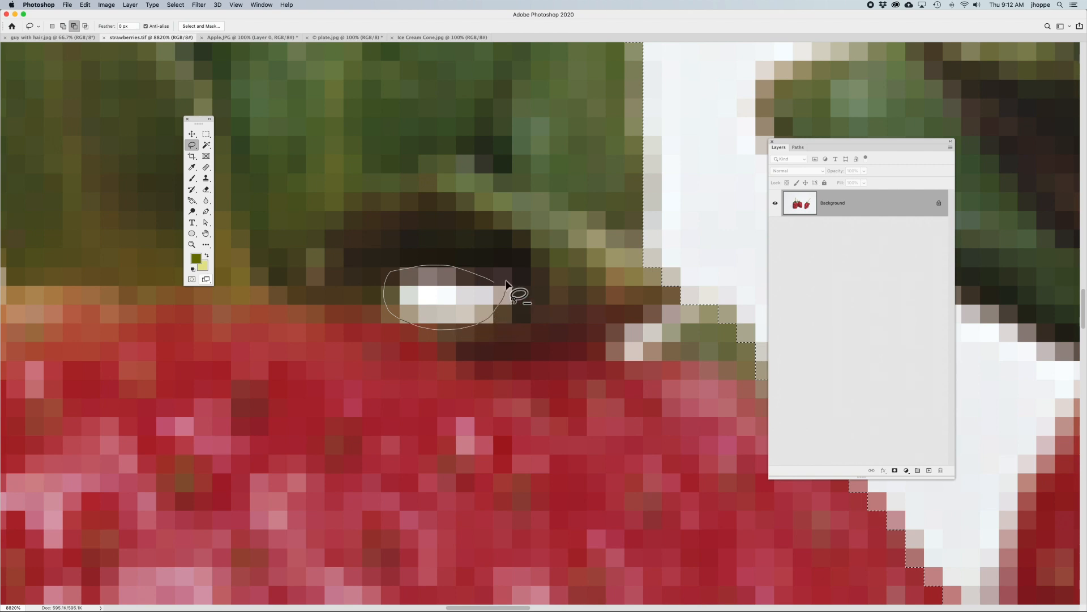
left_click_drag(537, 296, 538, 297)
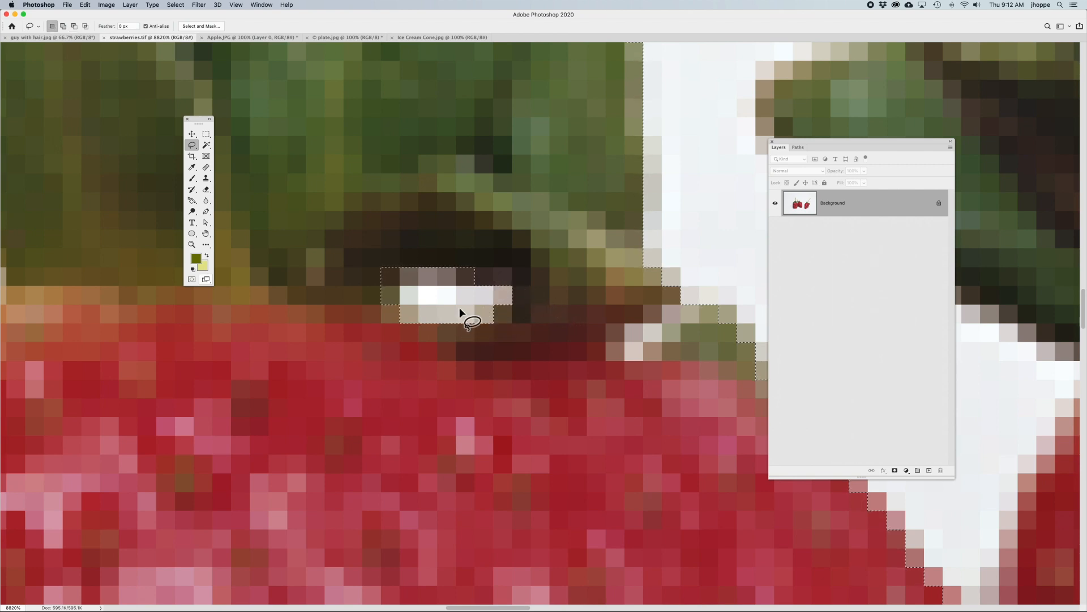
Step: Switch through the Polygonal, Magnetic and freehand Lasso tools, ending with the Polygonal Lasso active over the leftmost strawberry
key("super+minus")
key("super+minus")
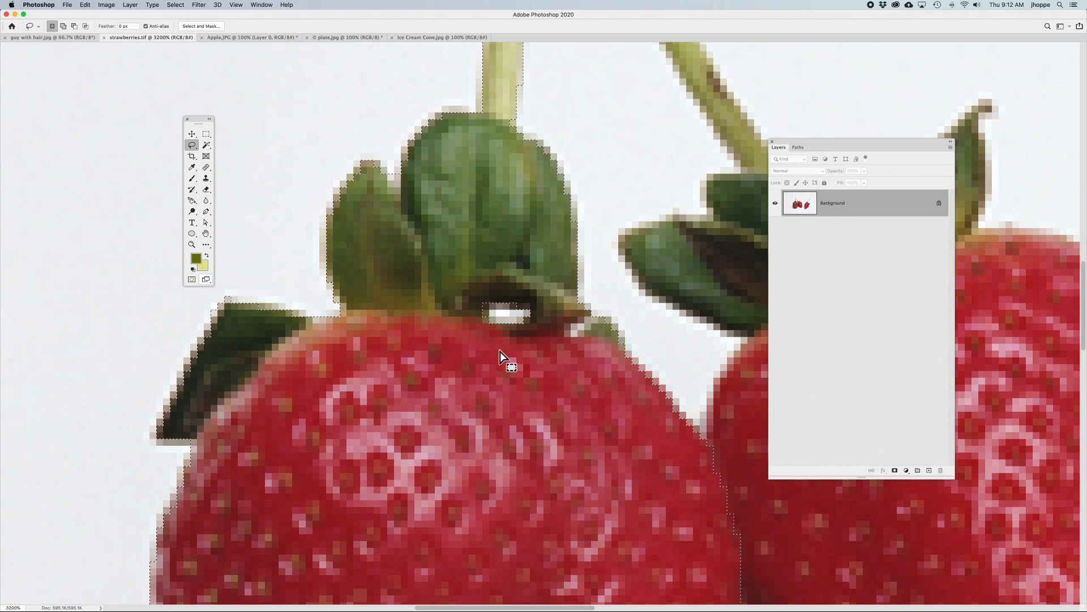
key("super+minus")
key("space")
scroll(500, 349, "up", 10)
scroll(499, 349, "down", 10)
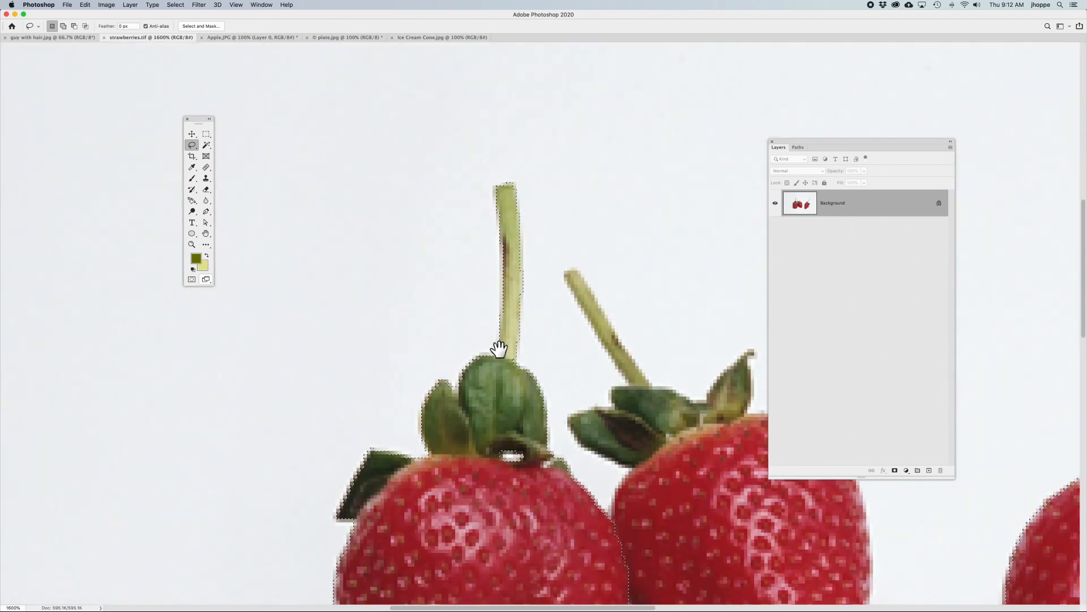
left_click_drag(498, 381, 389, 266)
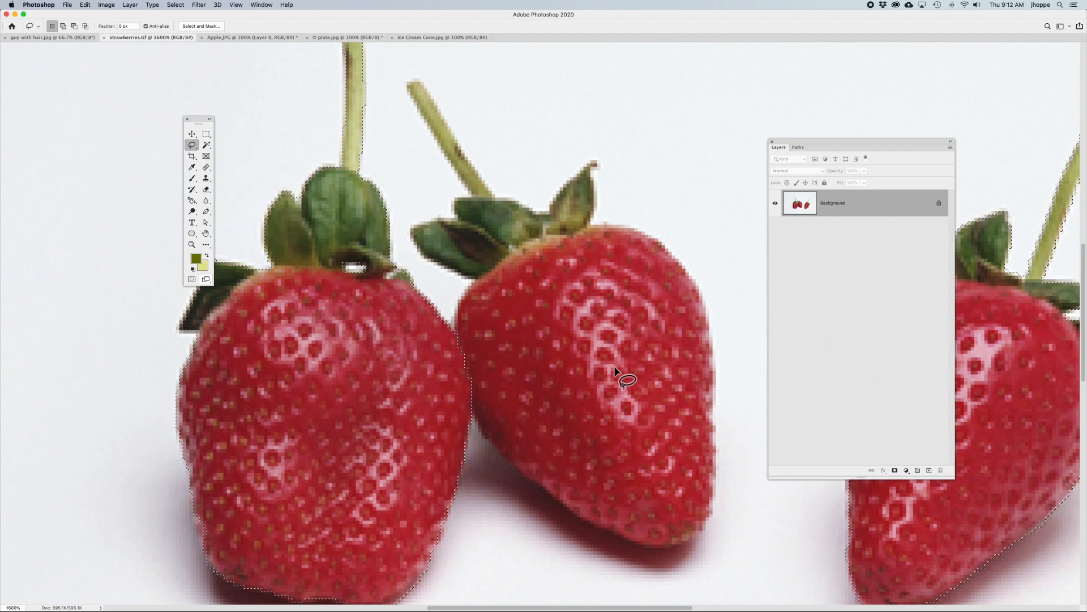
left_click_drag(631, 449, 637, 378)
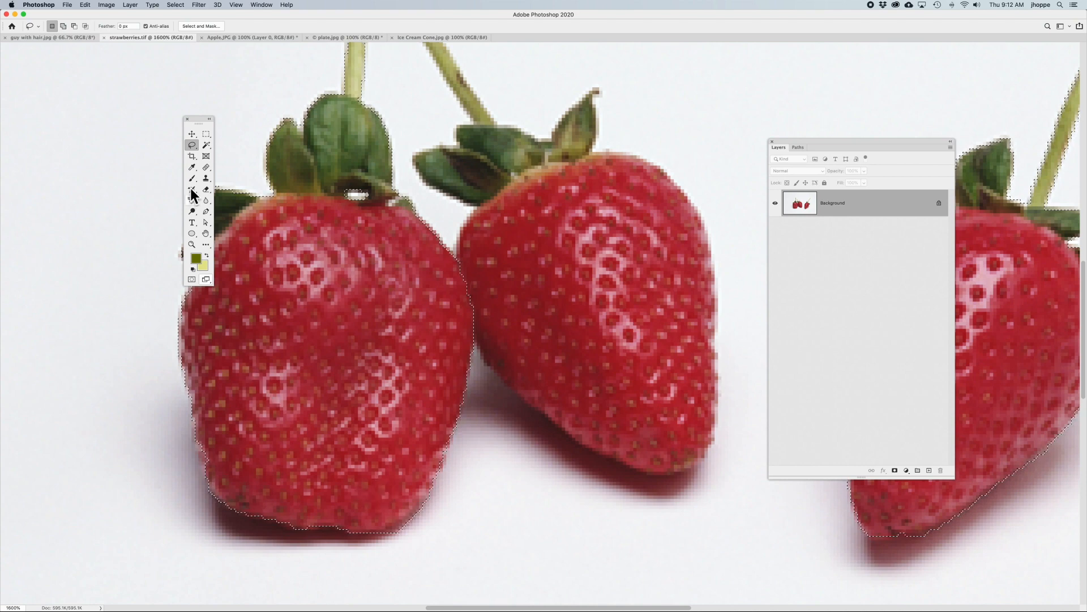
left_click(192, 145)
left_click(215, 152)
left_click(192, 144)
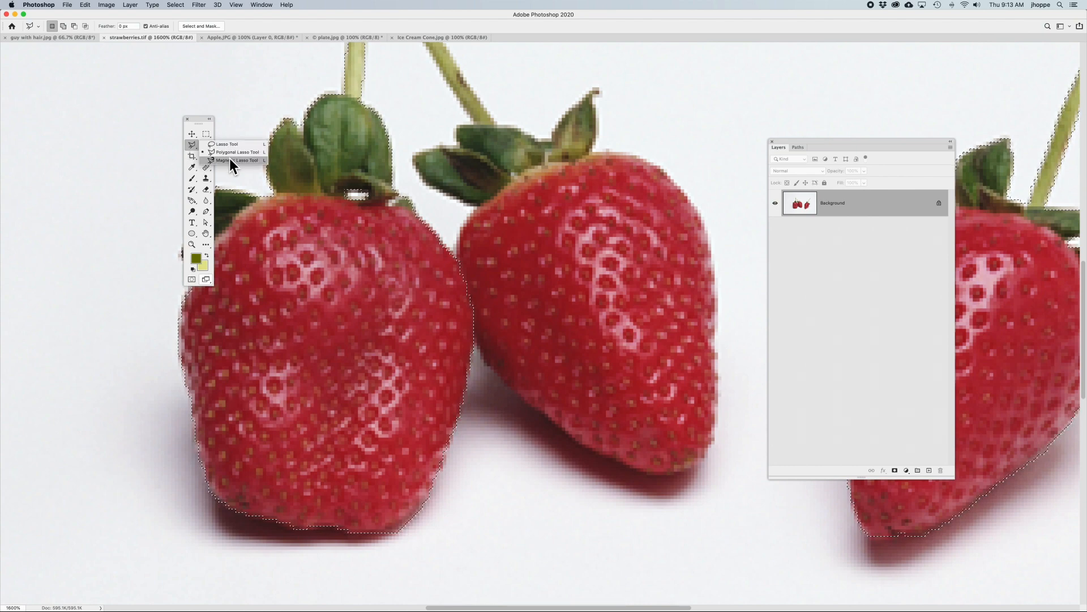
left_click(230, 160)
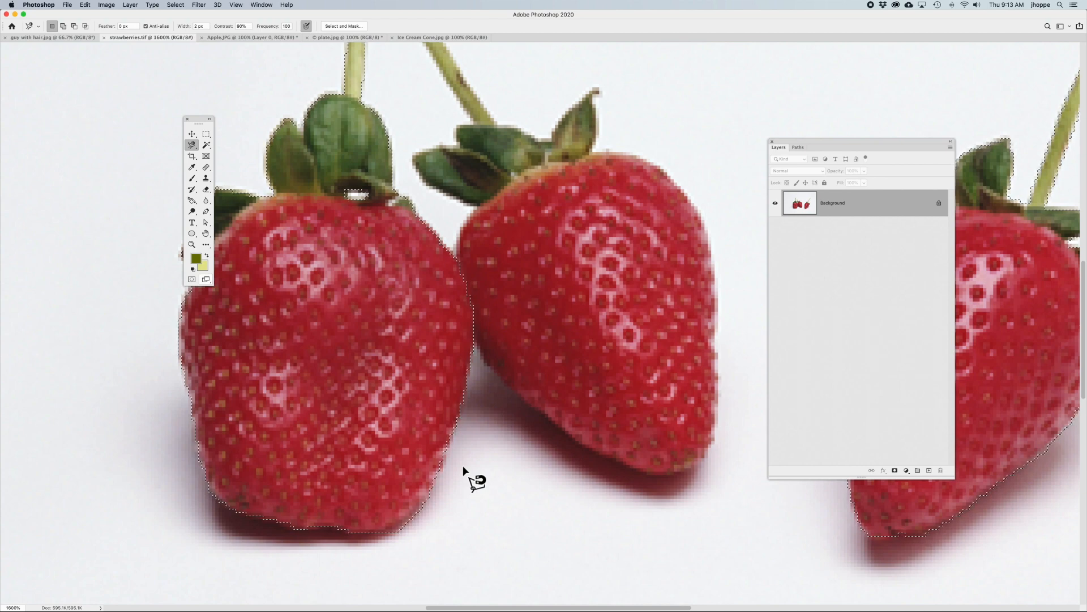
key("shift+l")
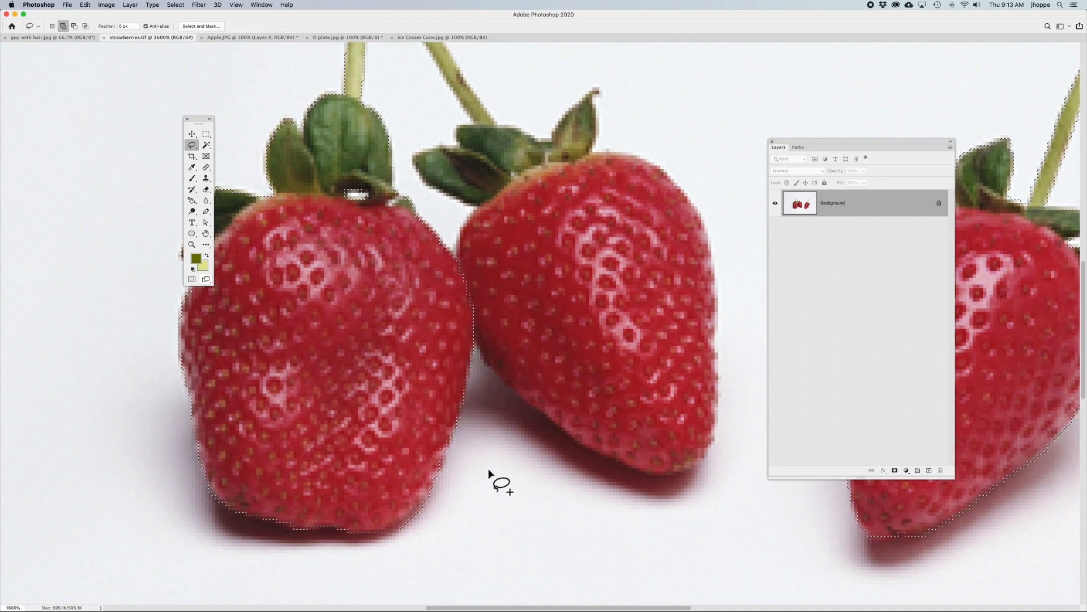
key("shift+l")
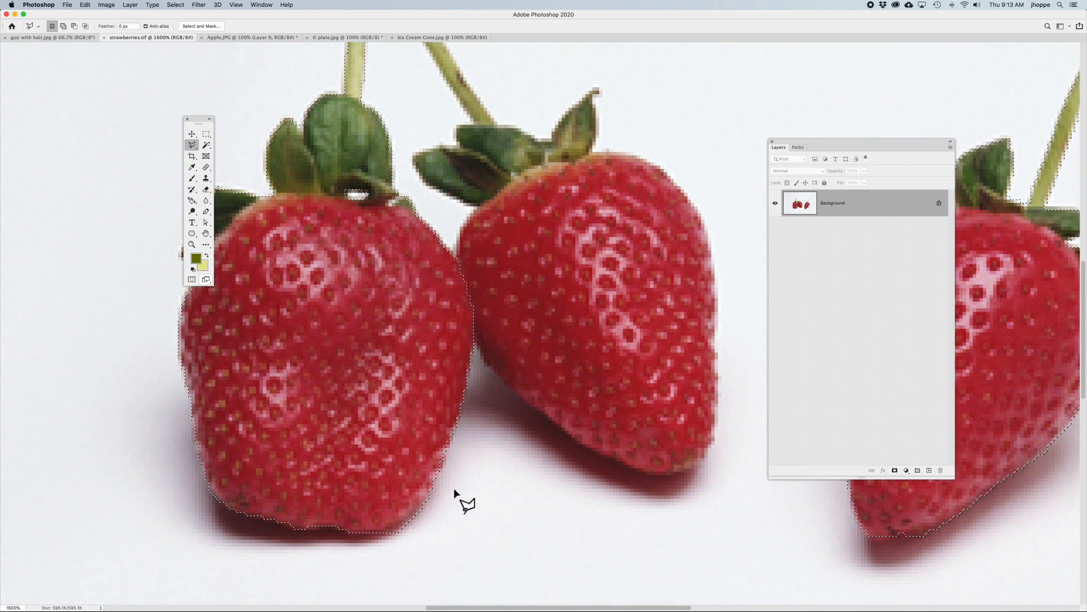
Step: Subtract the excess area outside the leftmost strawberry's lower right edge from the selection with a polygonal outline
key("alt")
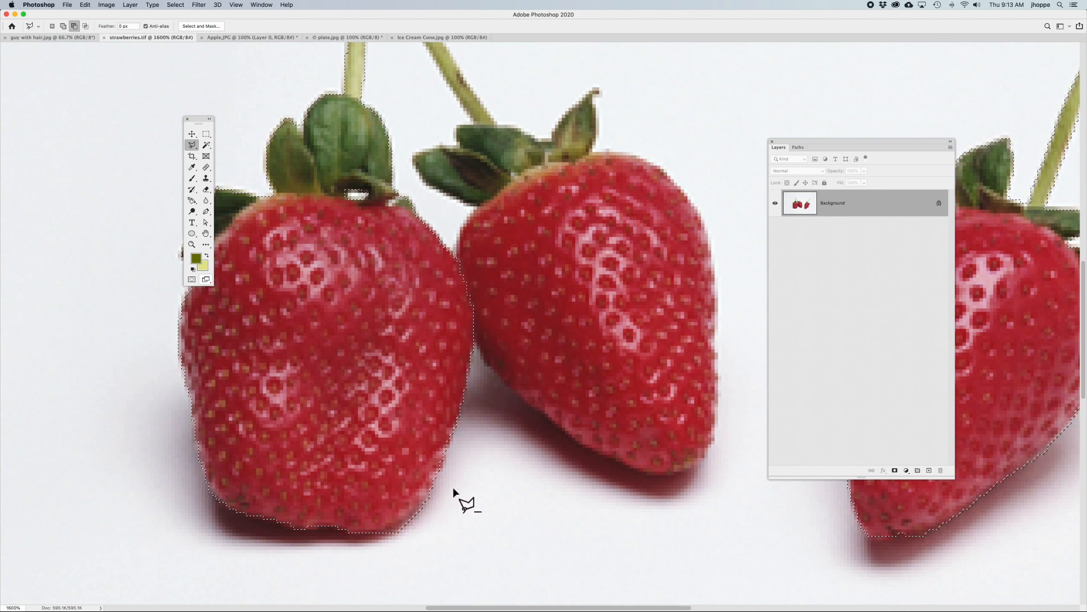
left_click(426, 497)
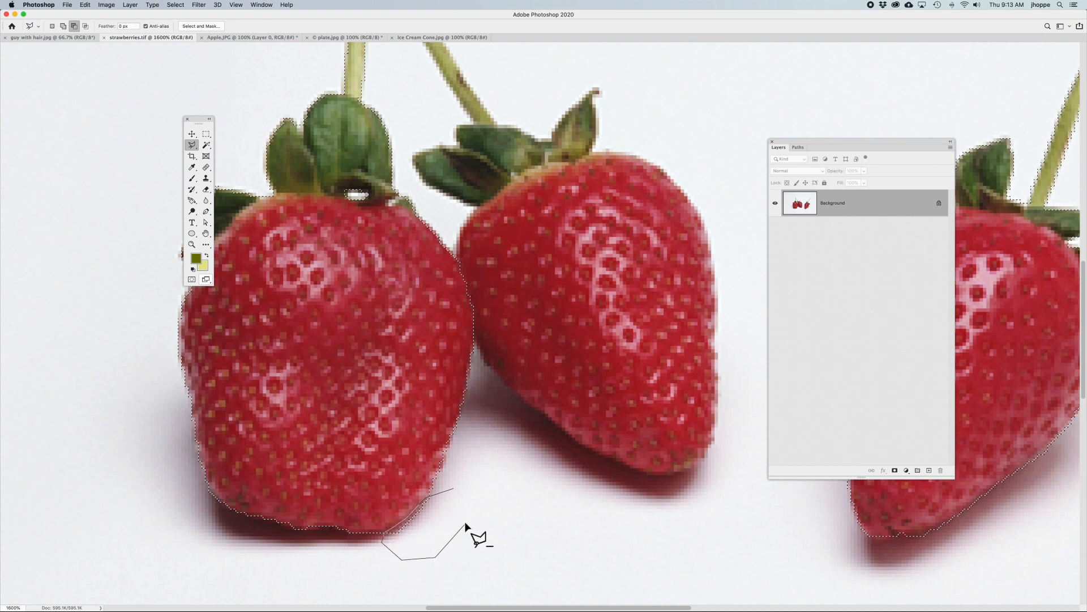
left_click(455, 491)
key("super+minus")
key("super+minus")
left_click_drag(477, 458, 398, 485)
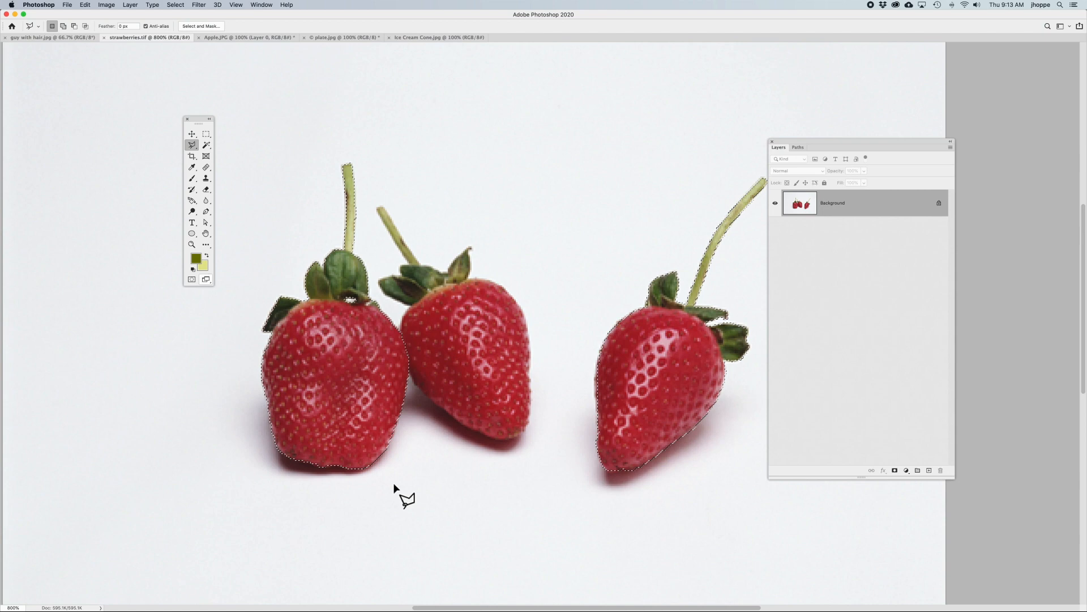
Step: Switch to Apple.JPG and trace the upper edge of the apple's stem from its tip towards its base with the Polygonal Lasso
left_click(262, 37)
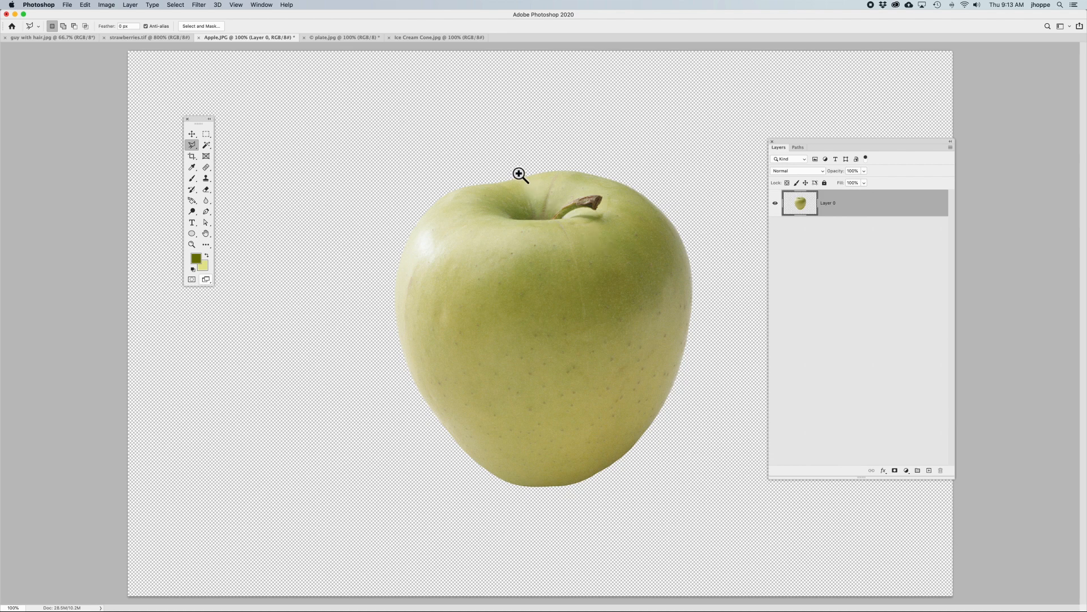
left_click_drag(522, 171, 621, 250)
left_click_drag(578, 269, 509, 334)
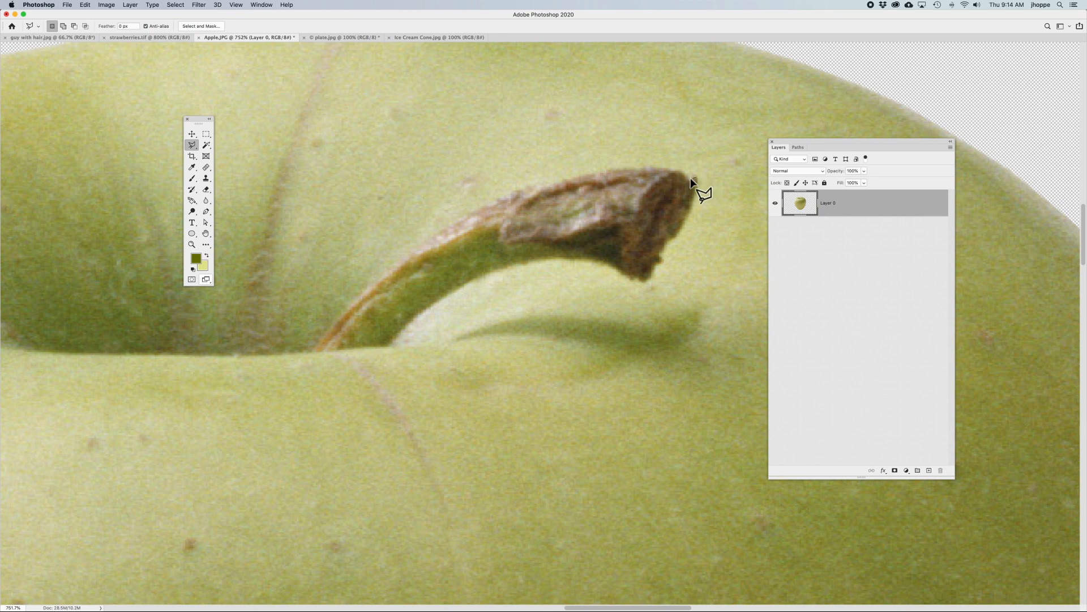
mouse_move(697, 179)
left_mouse_down()
mouse_move(596, 171)
mouse_move(513, 193)
mouse_move(618, 169)
left_mouse_up()
left_click_drag(555, 181, 543, 184)
left_click_drag(476, 208, 461, 217)
left_click_drag(460, 217, 458, 221)
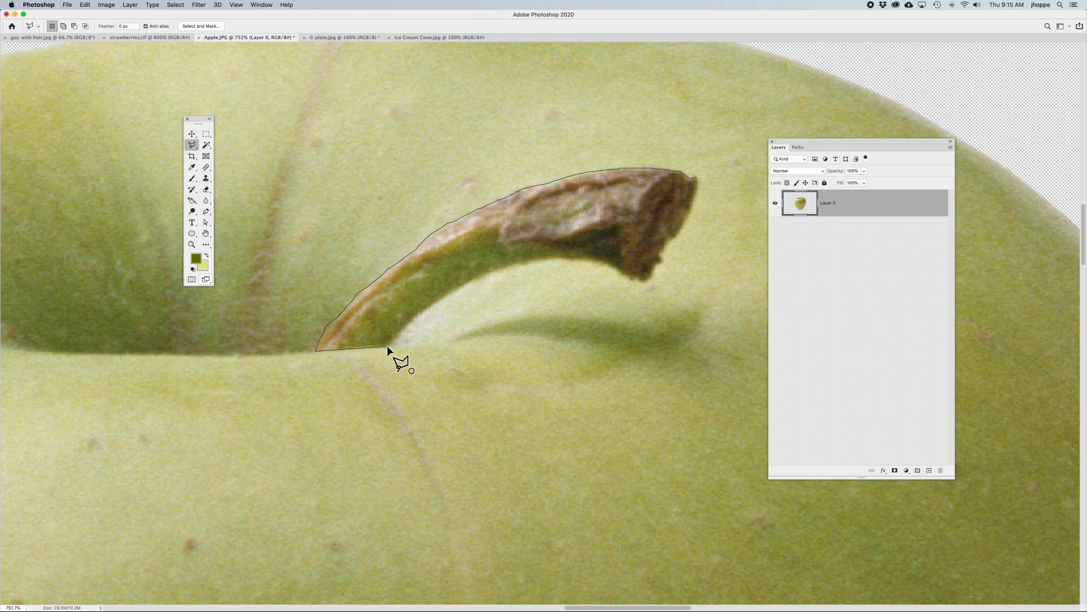
Step: Trace the underside and blunt end of the apple's stem, close the outline at its starting point, and fit the image on screen
left_click_drag(388, 348, 433, 305)
left_click_drag(674, 237, 695, 198)
left_click(695, 180)
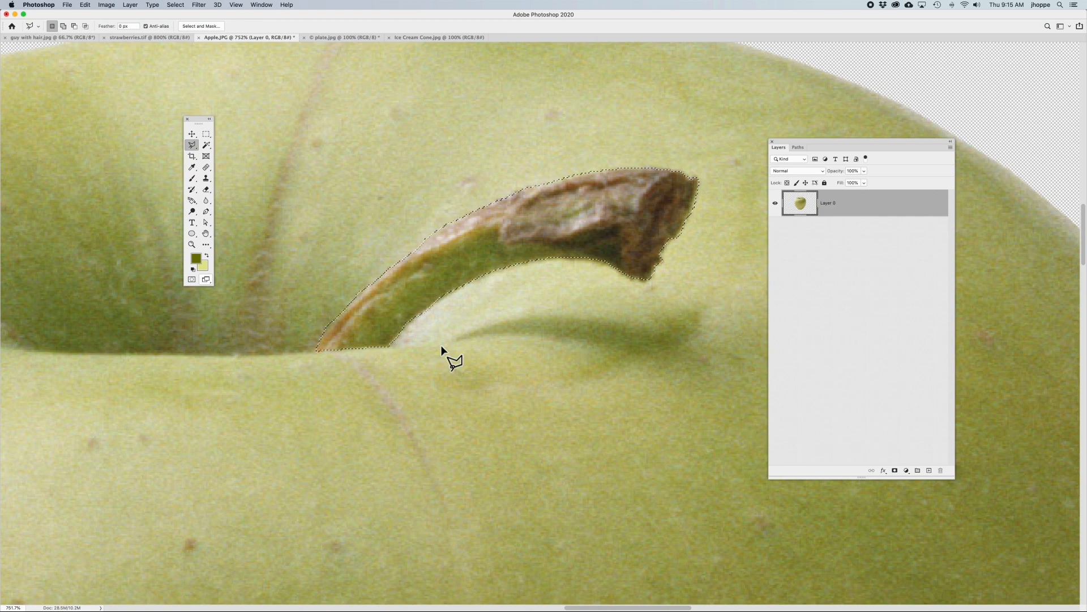
key("super+0")
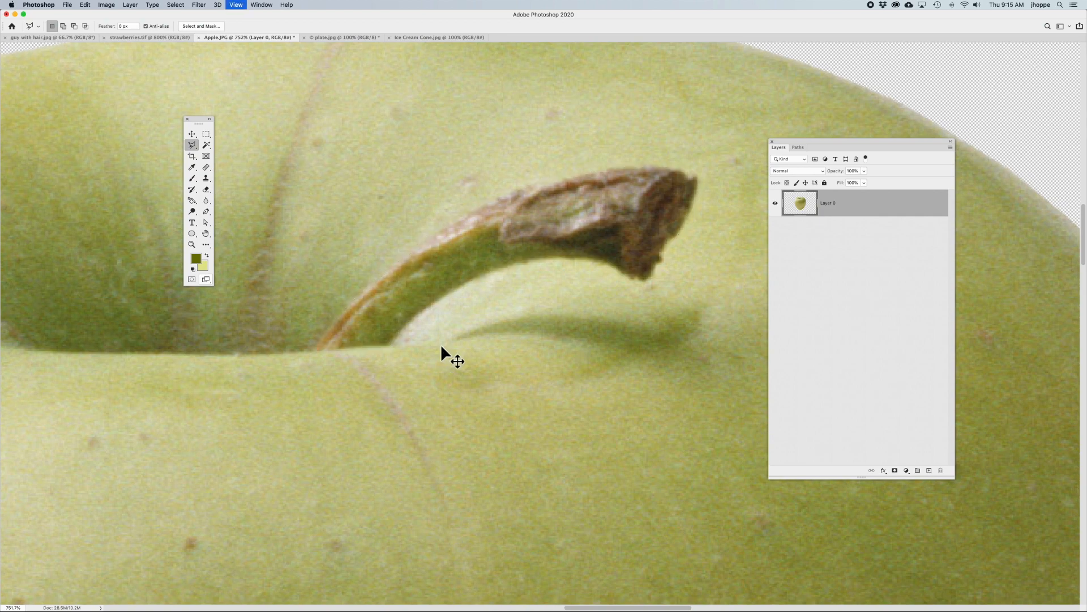